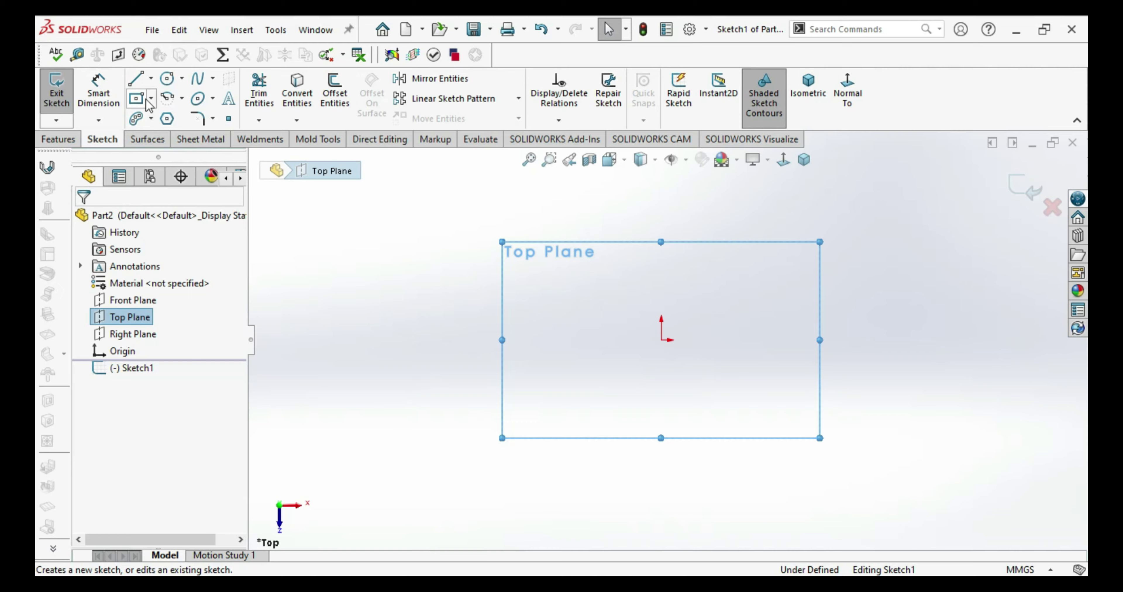
Step: Sketch a center rectangle about 184 mm high around the origin on the Top Plane
{"action": "left_click", "coordinate": [147, 104]}
{"action": "left_click", "coordinate": [662, 341]}
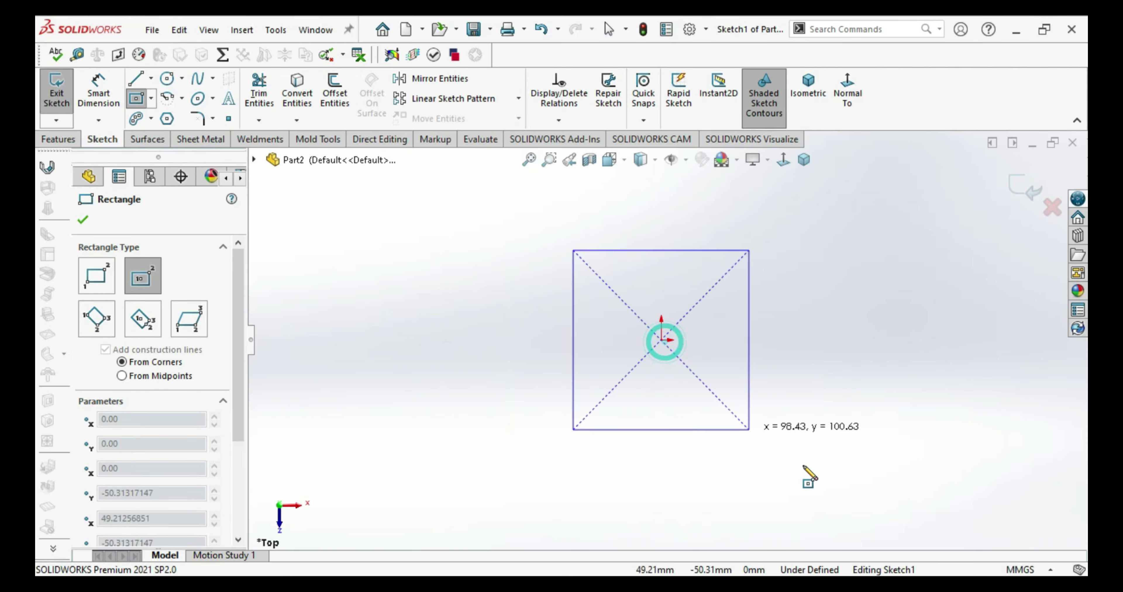
{"action": "left_click", "coordinate": [856, 504]}
Step: Dimension the rectangle's vertical side and set its length to 1000 mm
{"action": "right_click_drag", "start_coordinate": [927, 430], "coordinate": [867, 298]}
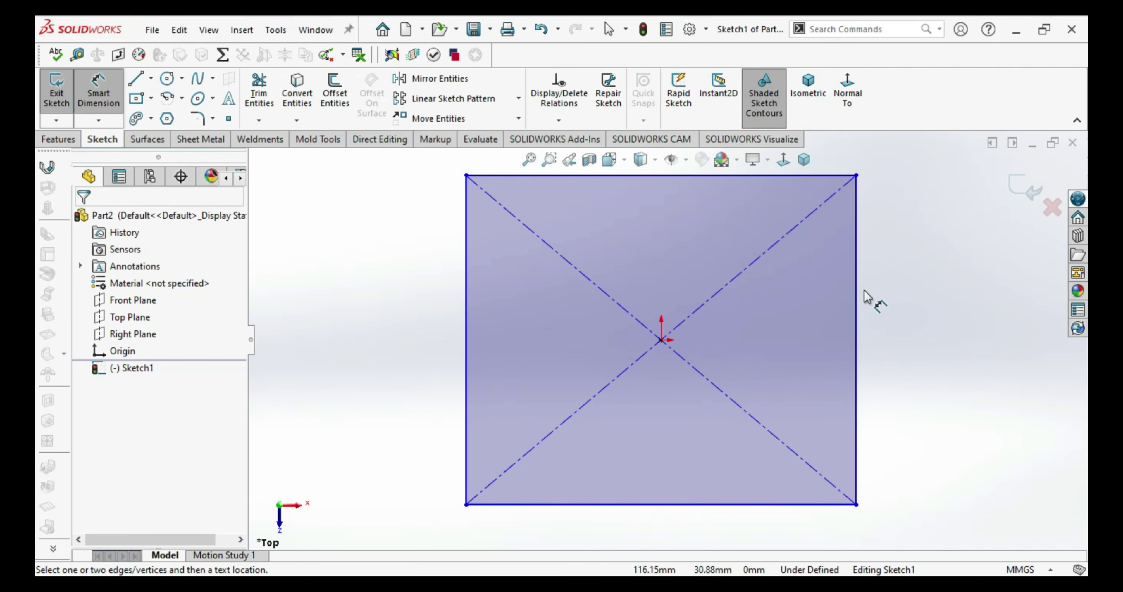
{"action": "left_click", "coordinate": [863, 299]}
{"action": "left_click", "coordinate": [912, 314]}
{"action": "type", "text": "1000."}
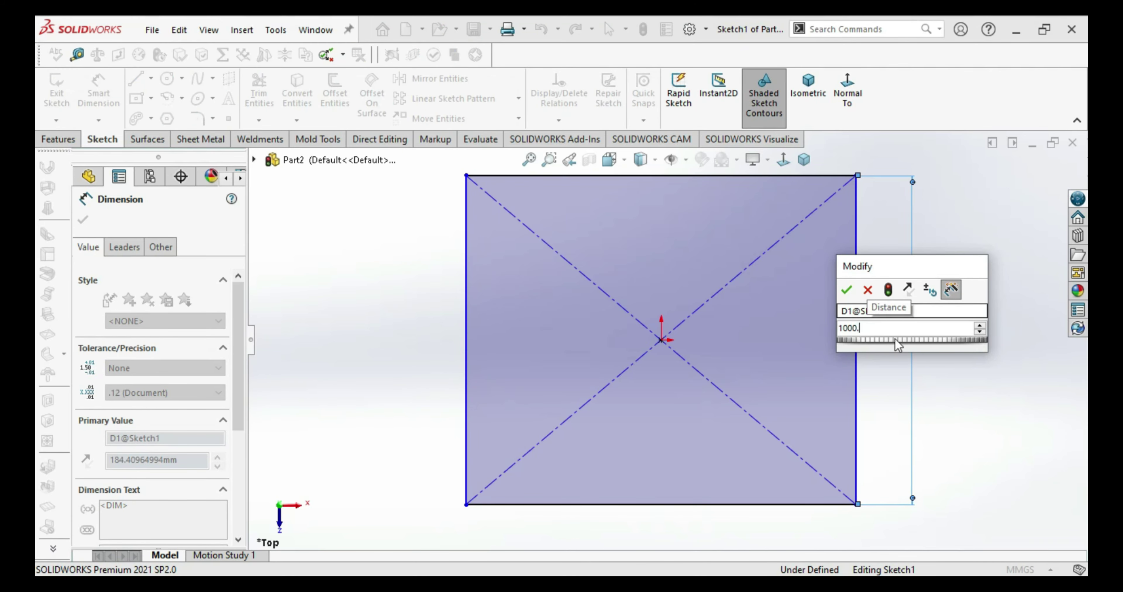
{"action": "key", "text": "Return"}
{"action": "scroll", "coordinate": [750, 318], "scroll_direction": "up", "scroll_amount": 3}
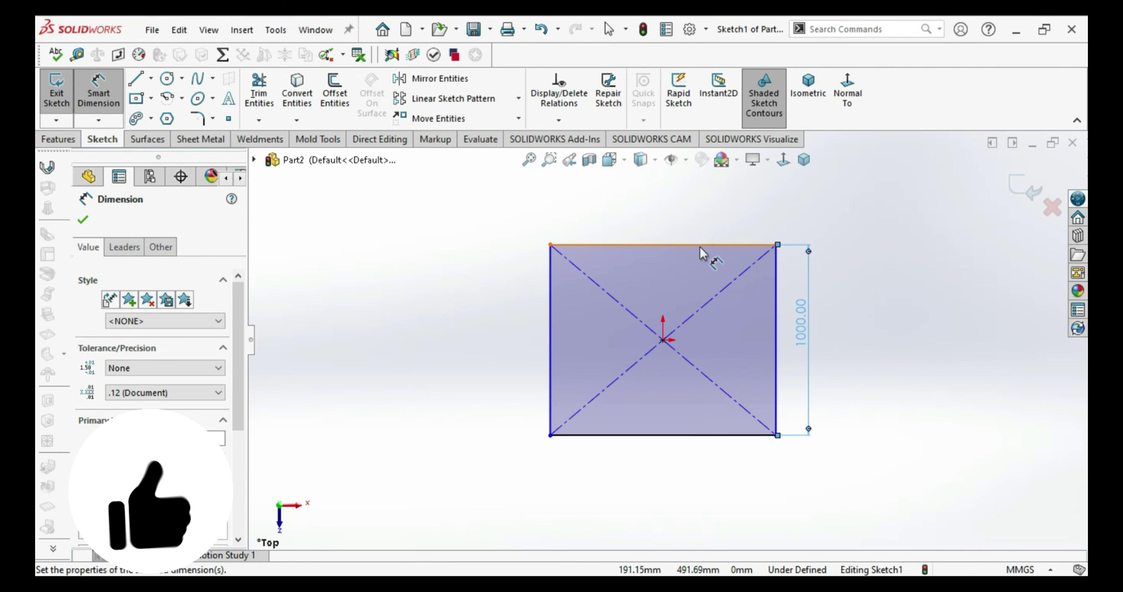
{"action": "key", "text": "Escape"}
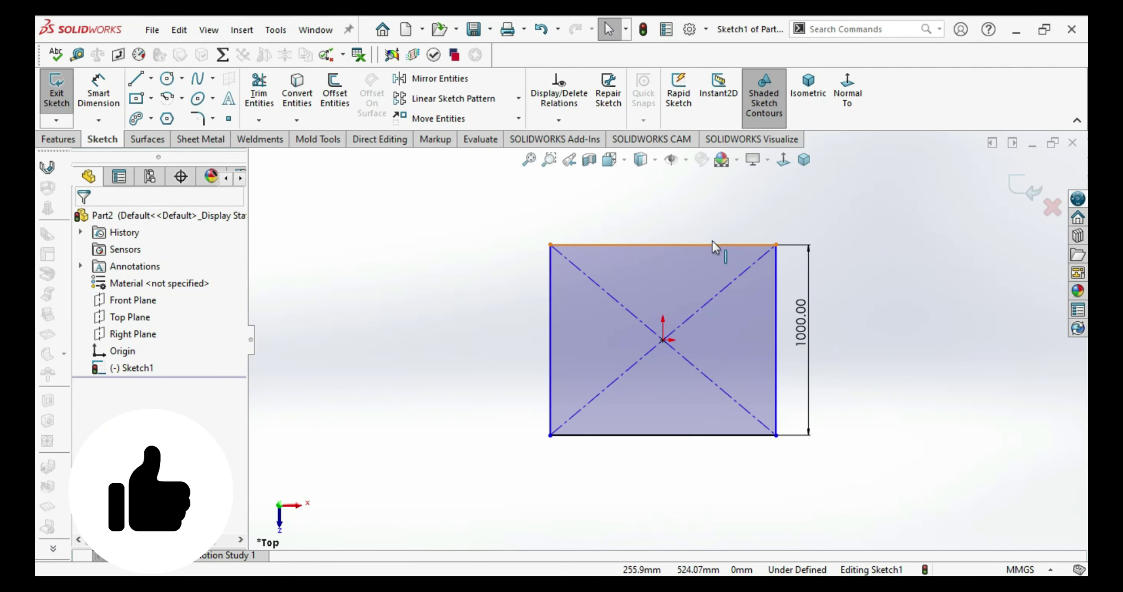
Step: Add an Equal relation between the rectangle's upper horizontal edge and its adjacent vertical edge to make it square
{"action": "left_click", "coordinate": [712, 244]}
{"action": "left_click", "coordinate": [776, 297], "text": "ctrl"}
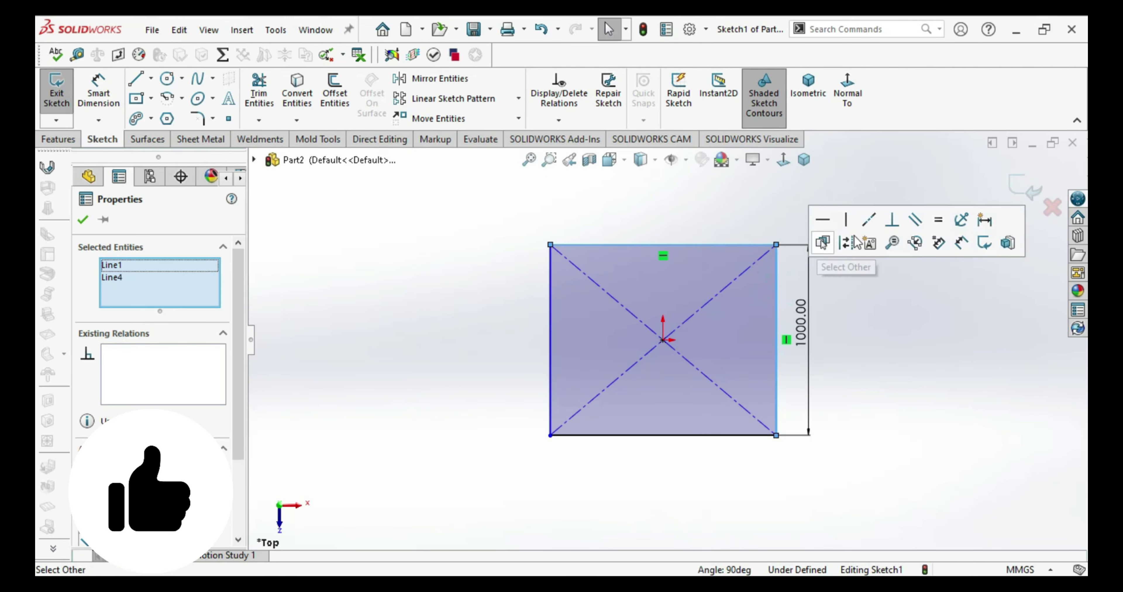
{"action": "left_click", "coordinate": [932, 220]}
{"action": "left_click", "coordinate": [850, 341]}
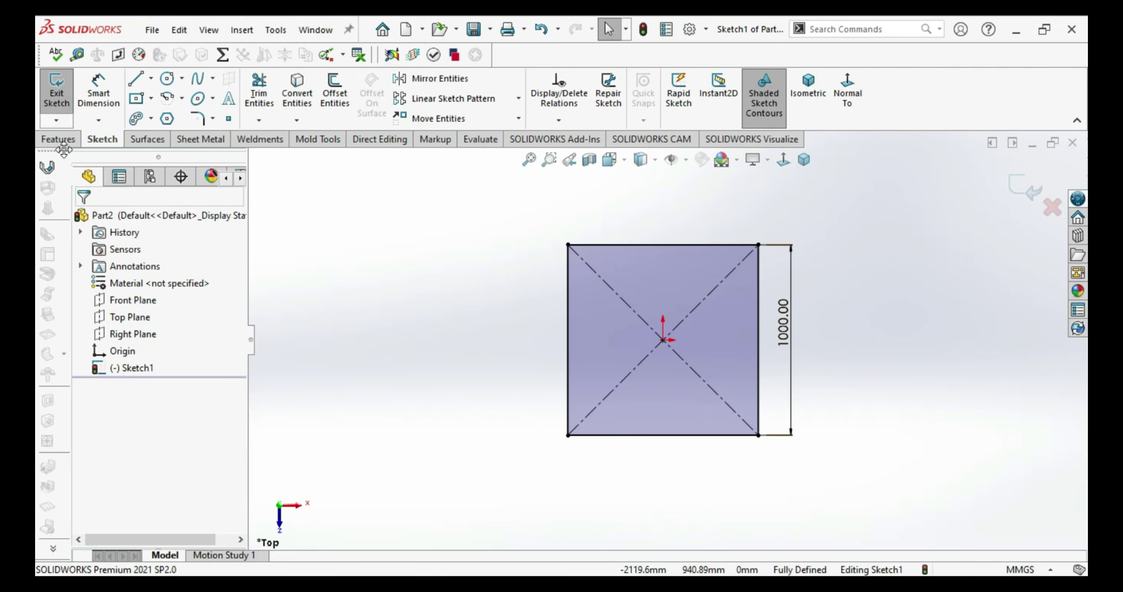
Step: Extrude the square sketch as a blind boss 10 mm thick
{"action": "left_click", "coordinate": [59, 140]}
{"action": "left_click", "coordinate": [62, 97]}
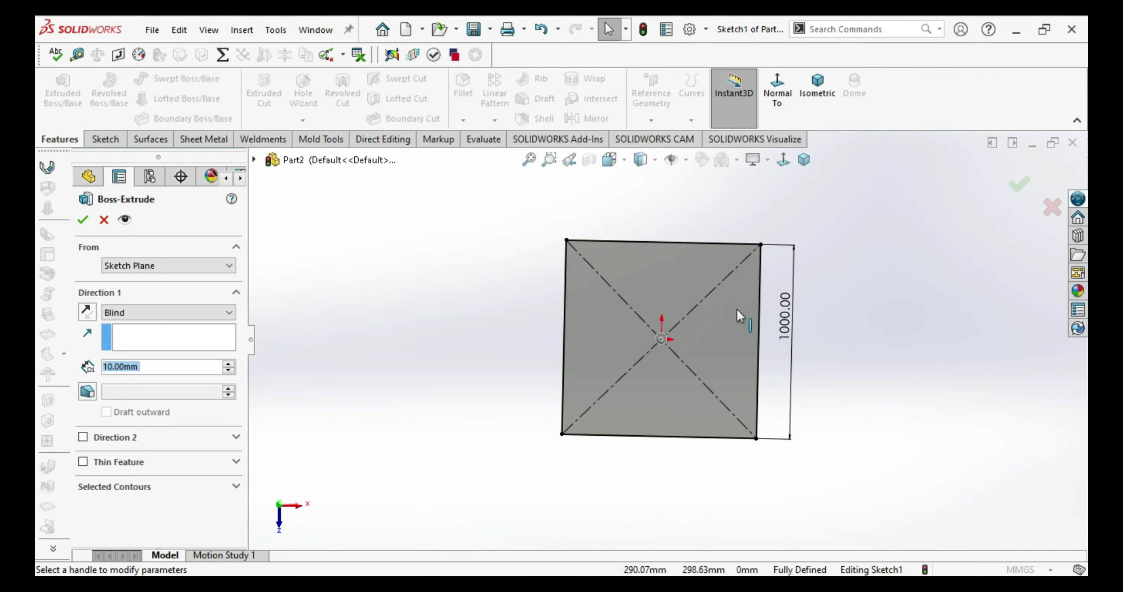
{"action": "left_click", "coordinate": [83, 221]}
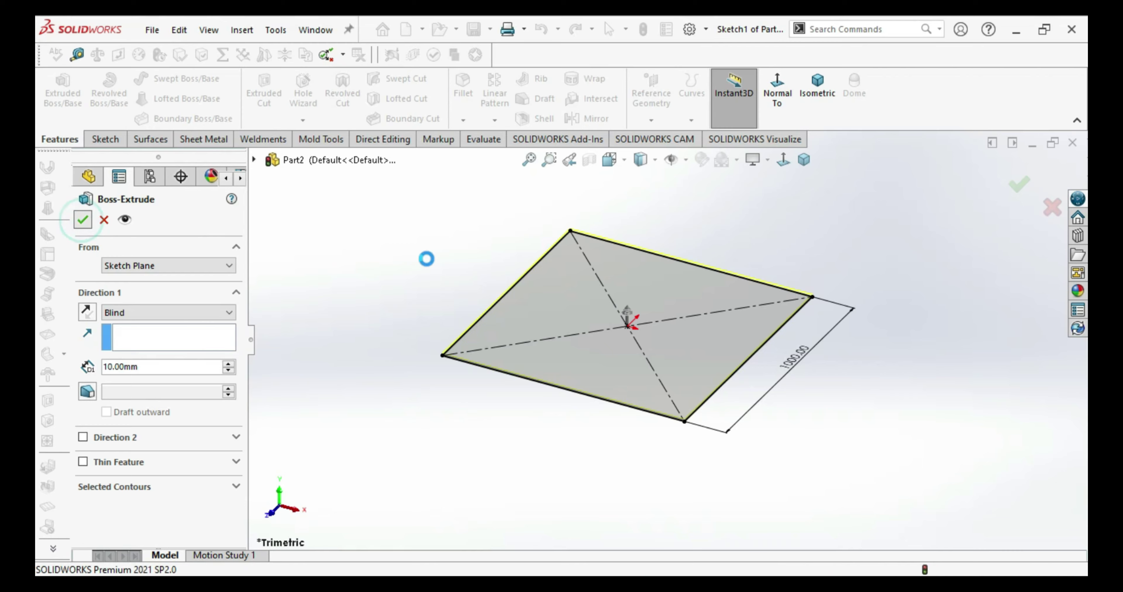
Step: Save the part as 1m inside a newly created subfolder named New folder
{"action": "key", "text": "ctrl+s"}
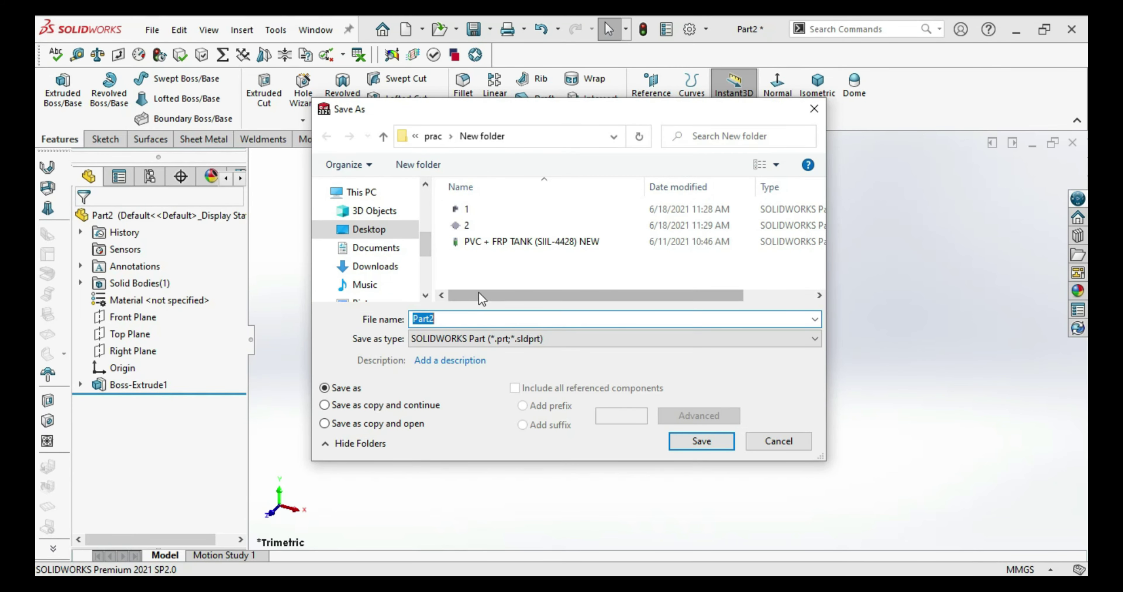
{"action": "right_click", "coordinate": [479, 274]}
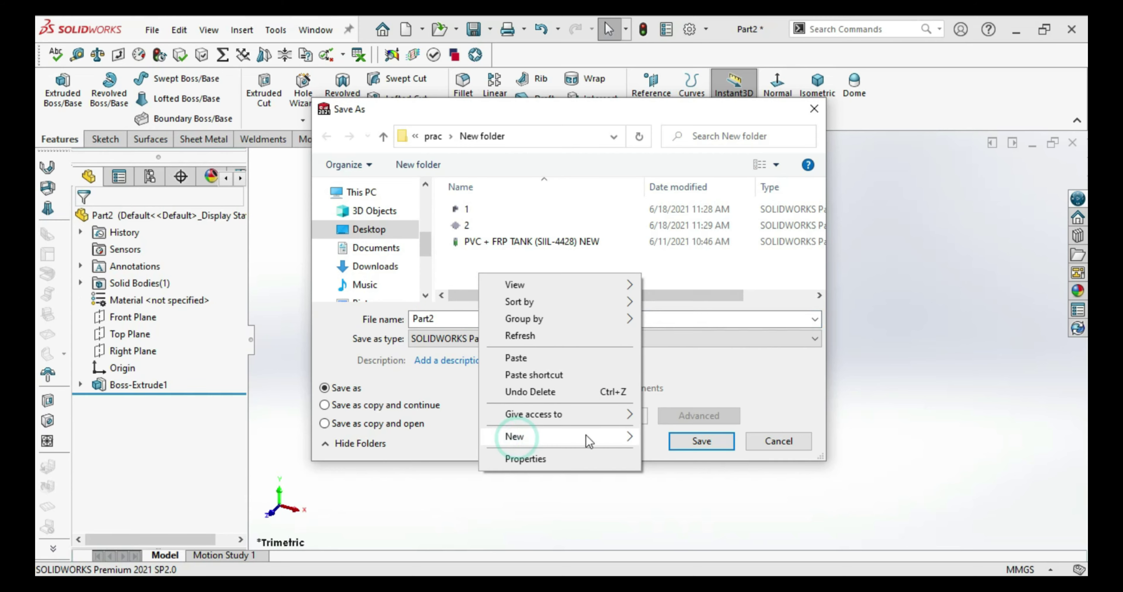
{"action": "mouse_move", "coordinate": [588, 438]}
{"action": "left_click", "coordinate": [699, 223]}
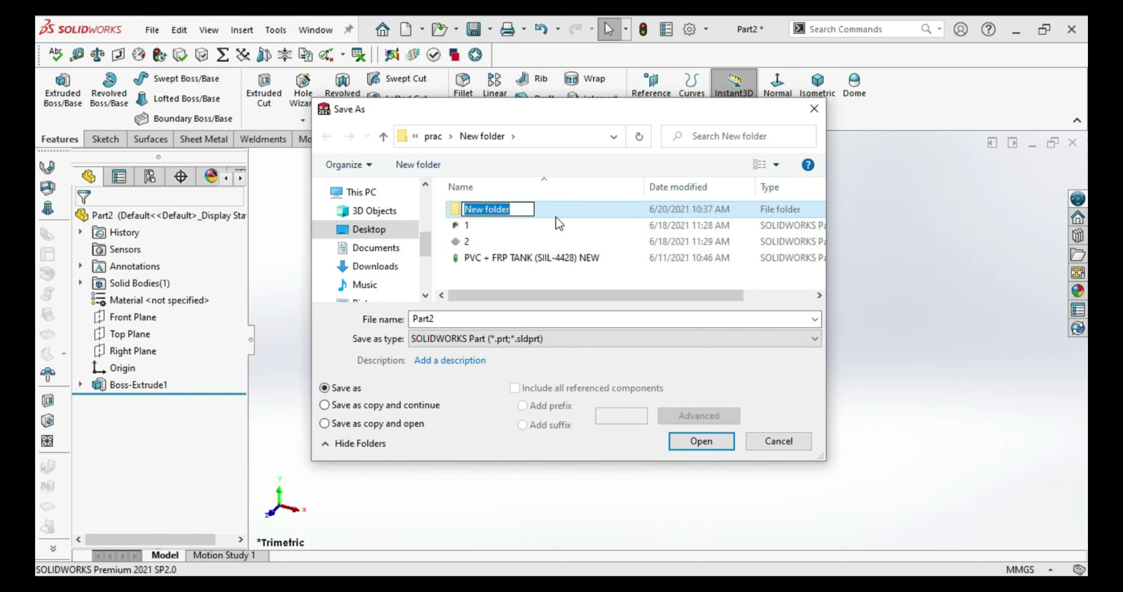
{"action": "double_click", "coordinate": [582, 216]}
{"action": "left_click_drag", "start_coordinate": [524, 315], "coordinate": [426, 321]}
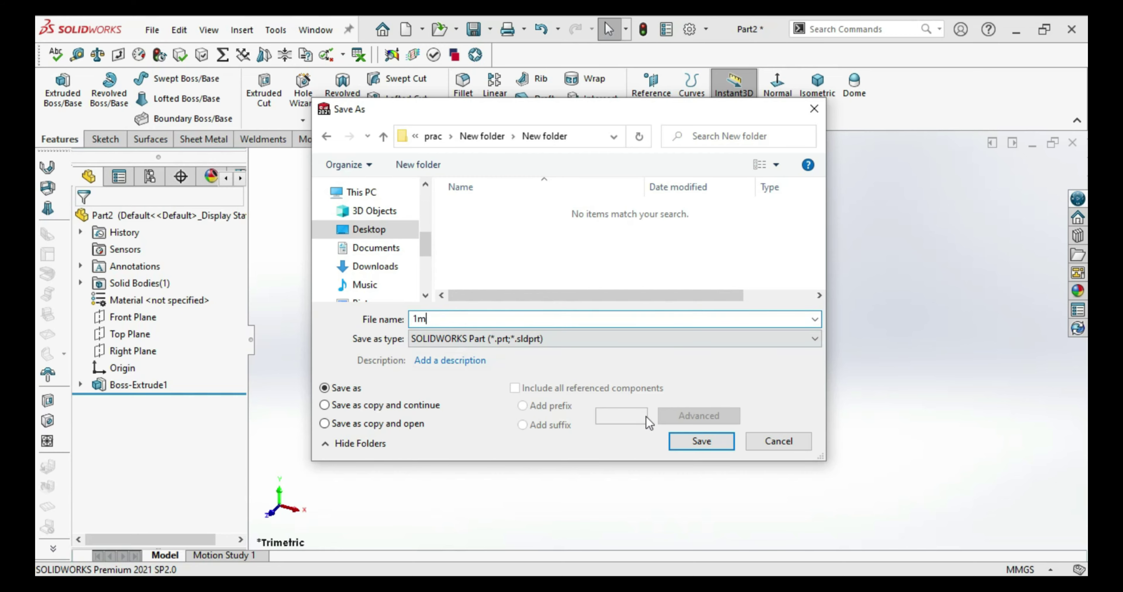
{"action": "left_click", "coordinate": [701, 441]}
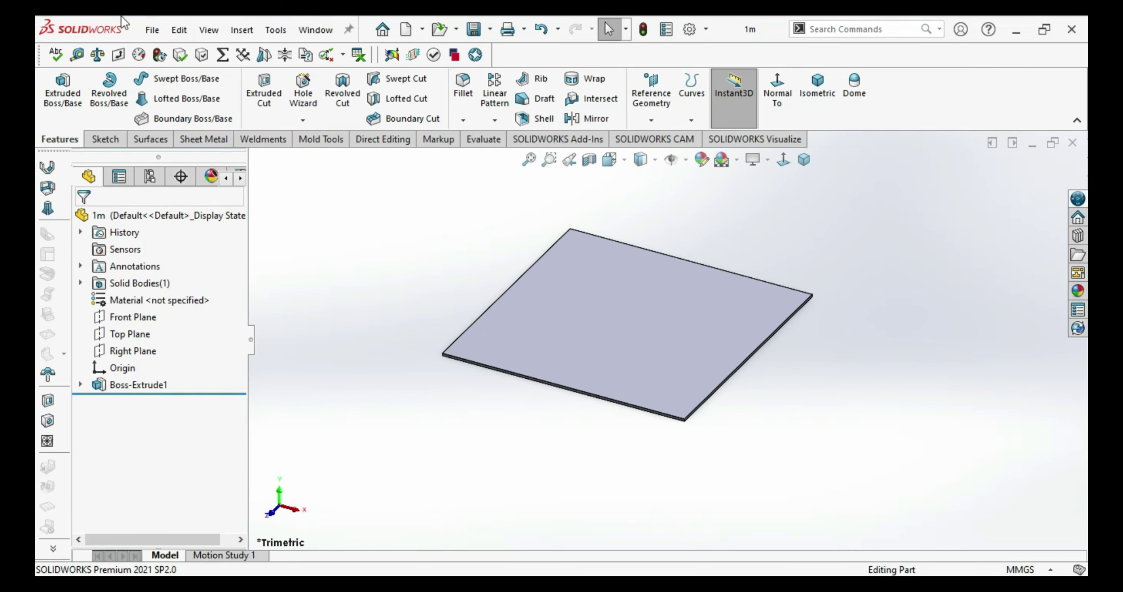
Step: Create a new part document and start a sketch on the Top Plane
{"action": "left_click", "coordinate": [152, 29]}
{"action": "left_click", "coordinate": [174, 54]}
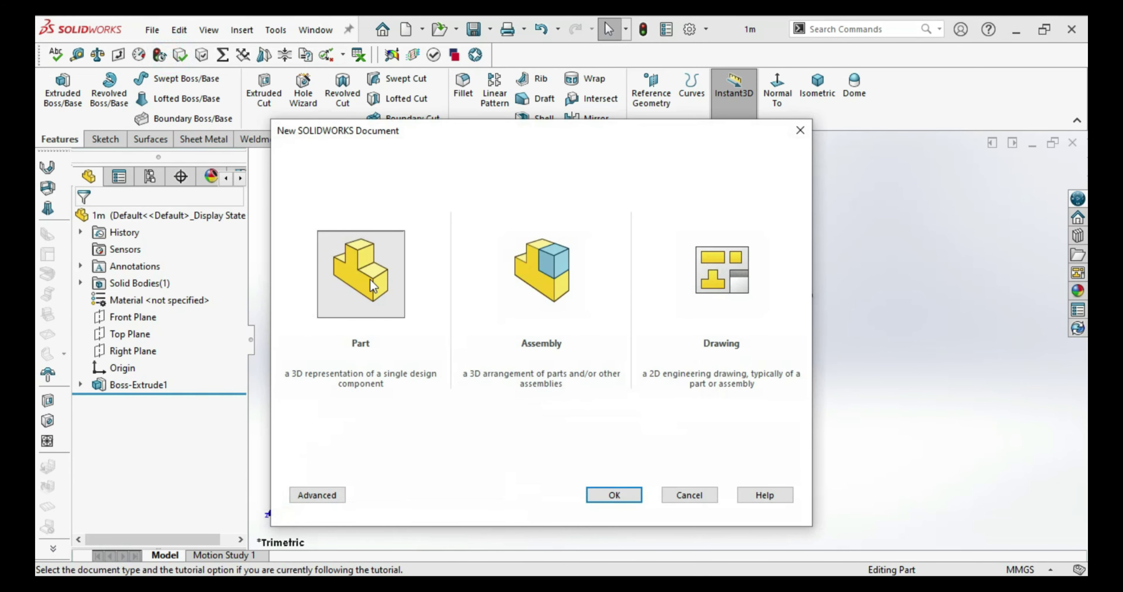
{"action": "left_click", "coordinate": [614, 495]}
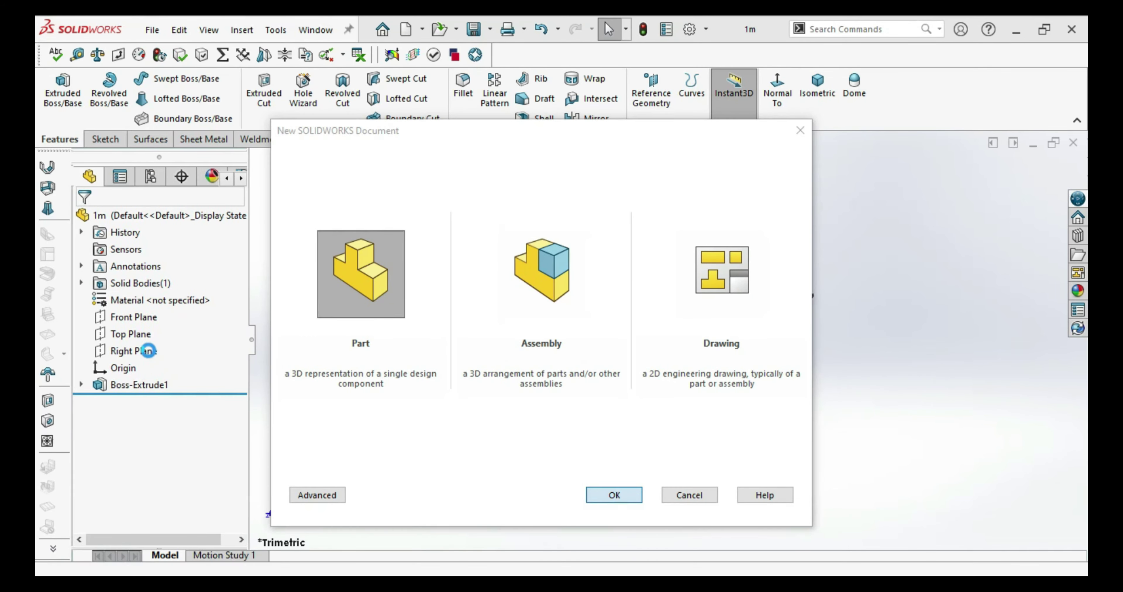
{"action": "left_click", "coordinate": [128, 317]}
{"action": "left_click", "coordinate": [120, 300]}
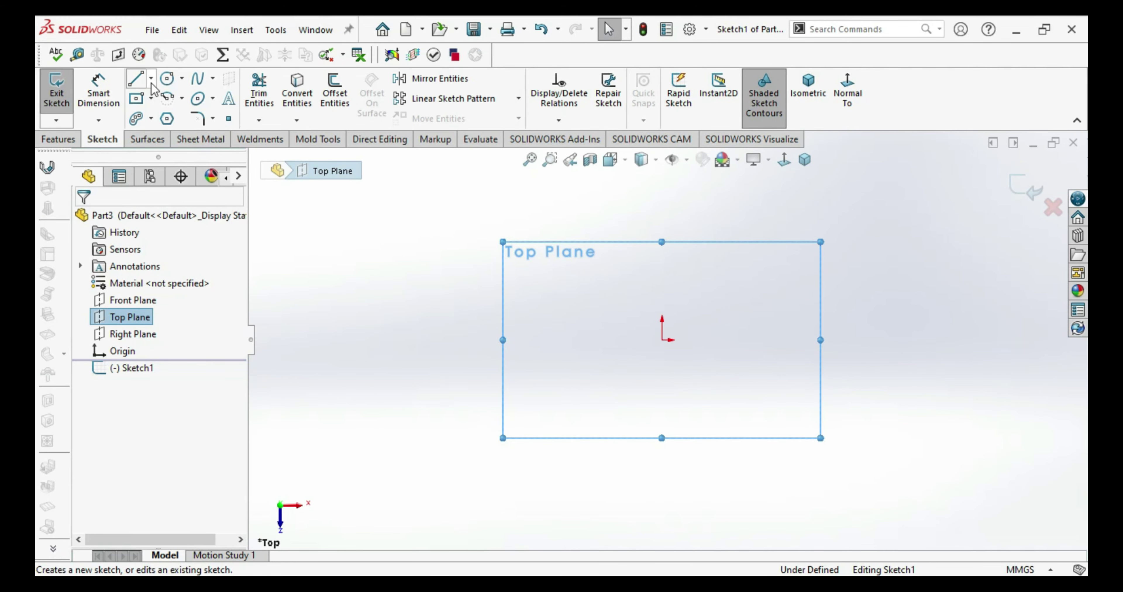
{"action": "left_click", "coordinate": [151, 79]}
{"action": "left_click", "coordinate": [169, 135]}
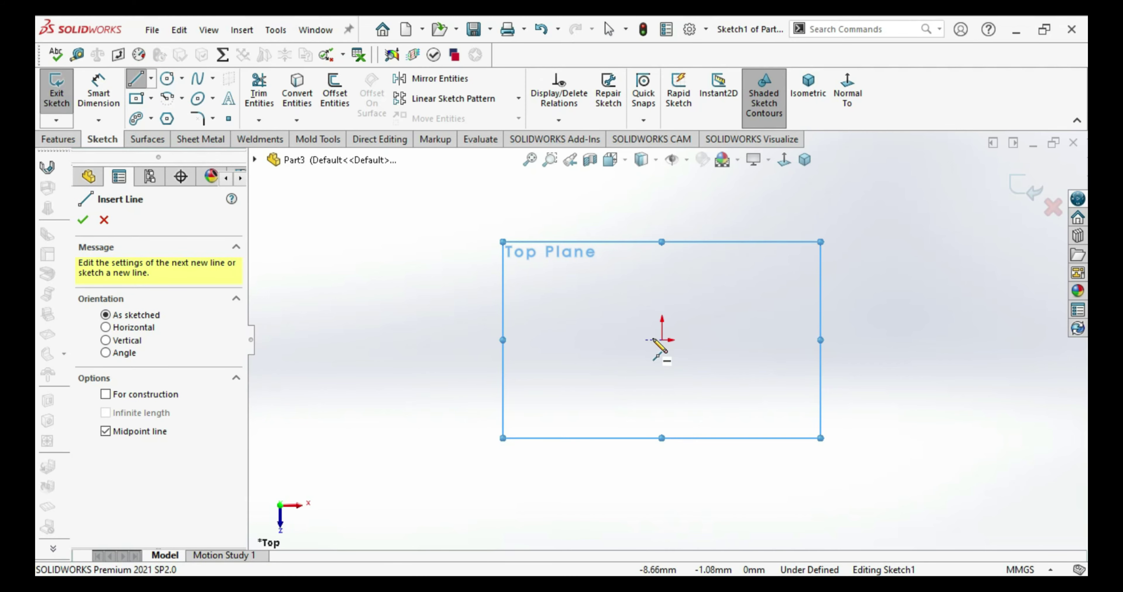
{"action": "left_click", "coordinate": [661, 340]}
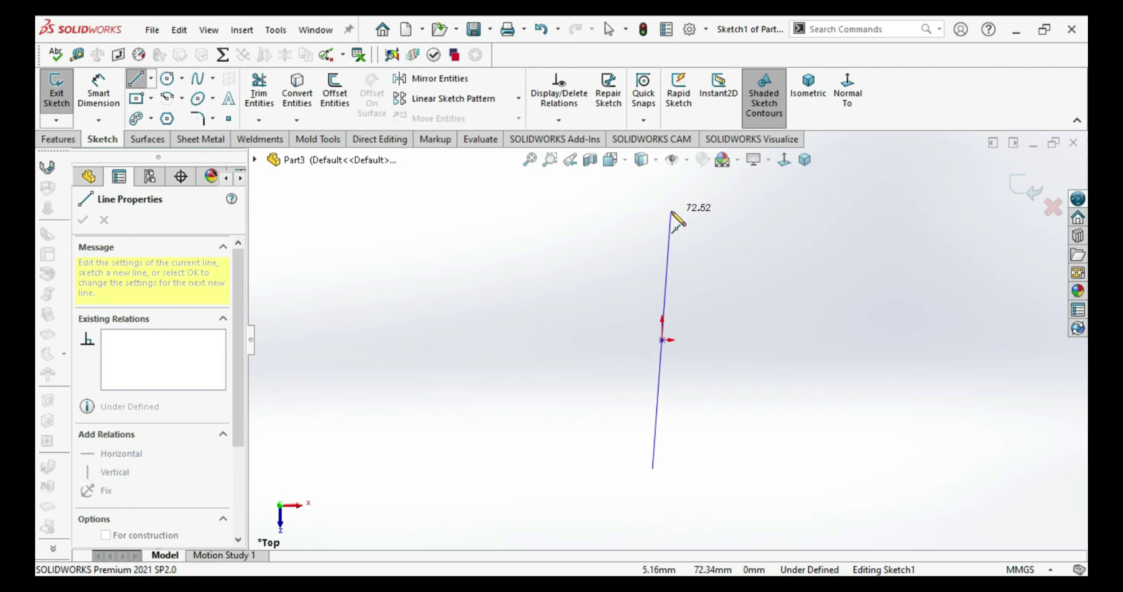
{"action": "key", "text": "Escape"}
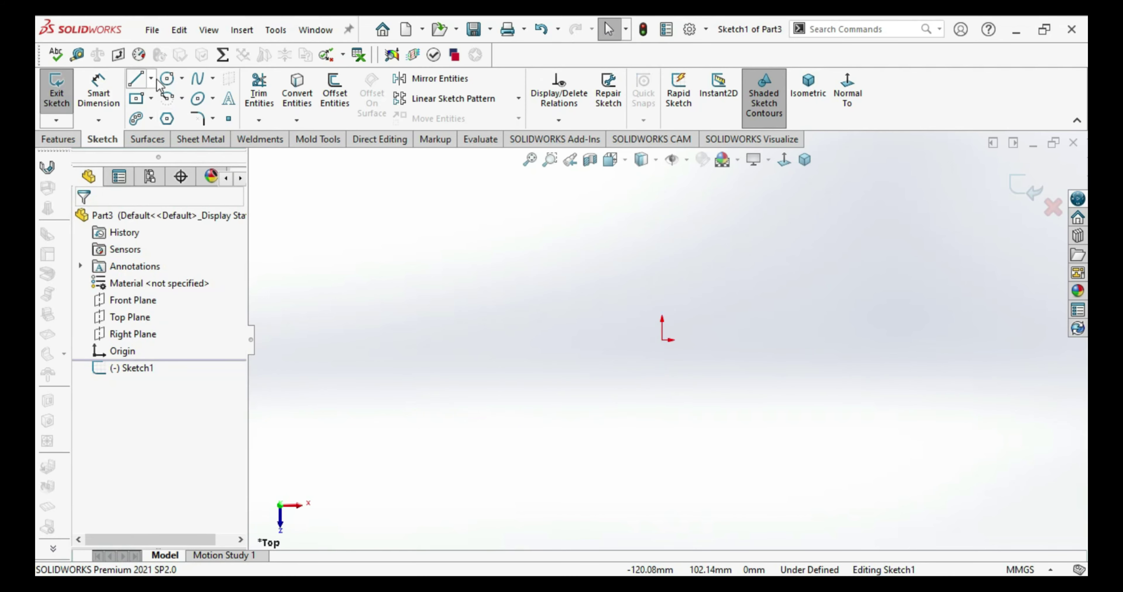
Step: Sketch a vertical centerline starting at the origin and running upward
{"action": "left_click", "coordinate": [151, 80]}
{"action": "left_click", "coordinate": [172, 113]}
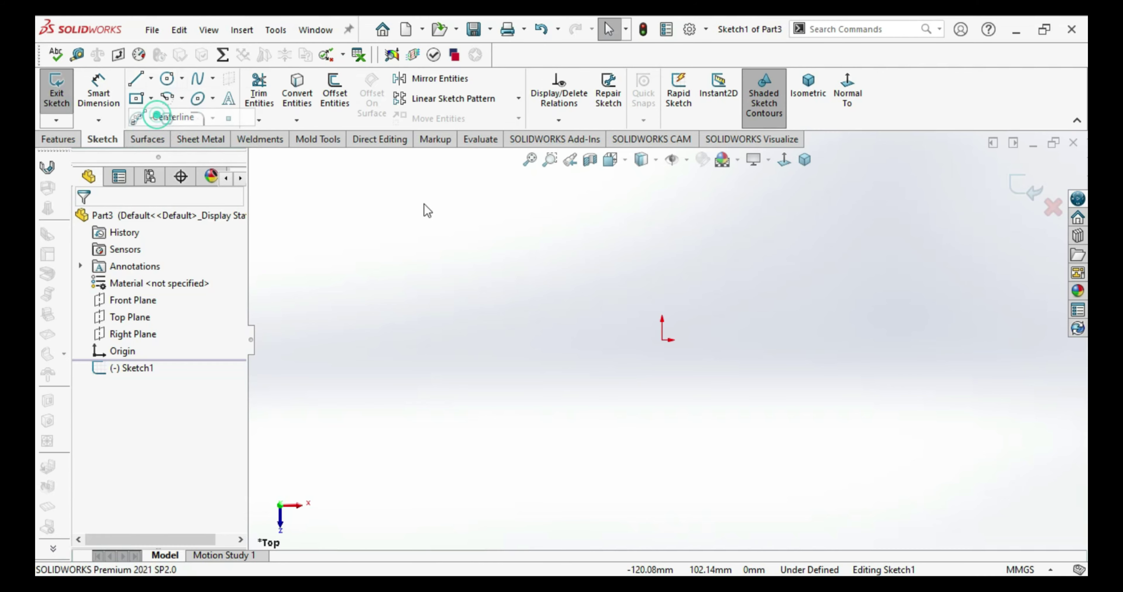
{"action": "left_click", "coordinate": [661, 340]}
{"action": "left_click", "coordinate": [661, 188]}
{"action": "right_click", "coordinate": [661, 187]}
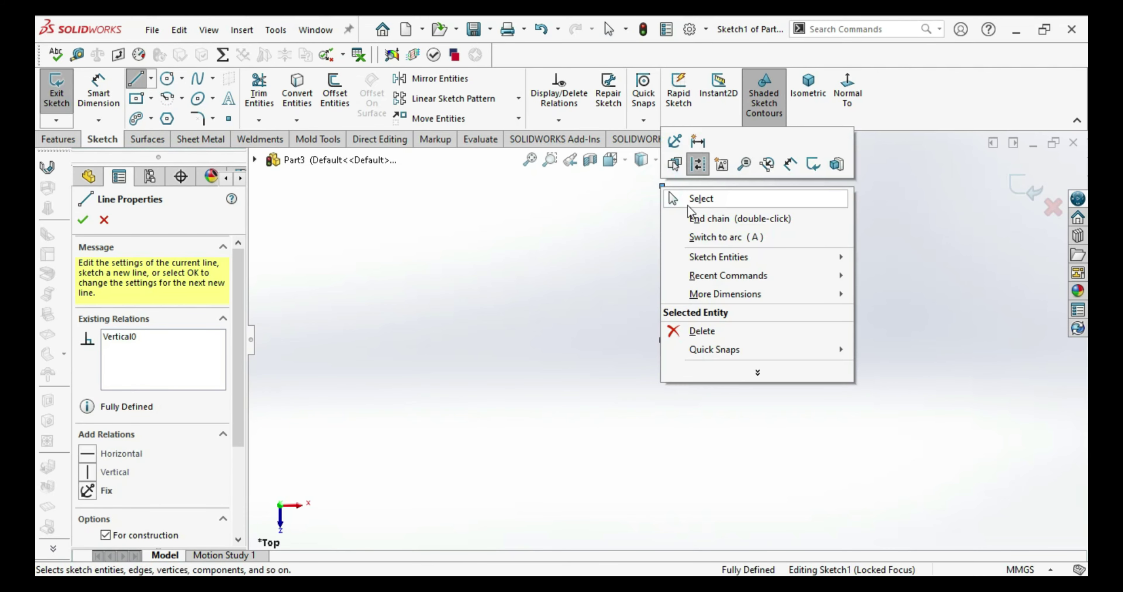
{"action": "left_click", "coordinate": [689, 199]}
Step: Find the Dynamic Mirror Entities command and activate it with the vertical centerline as the mirror axis
{"action": "left_click", "coordinate": [860, 28]}
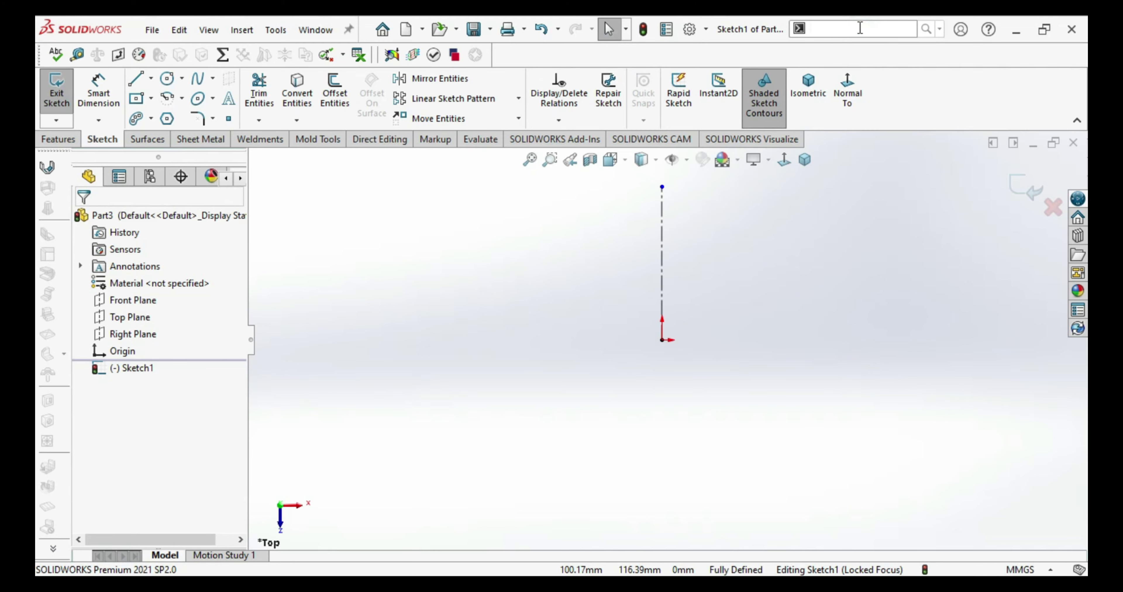
{"action": "type", "text": "dy"}
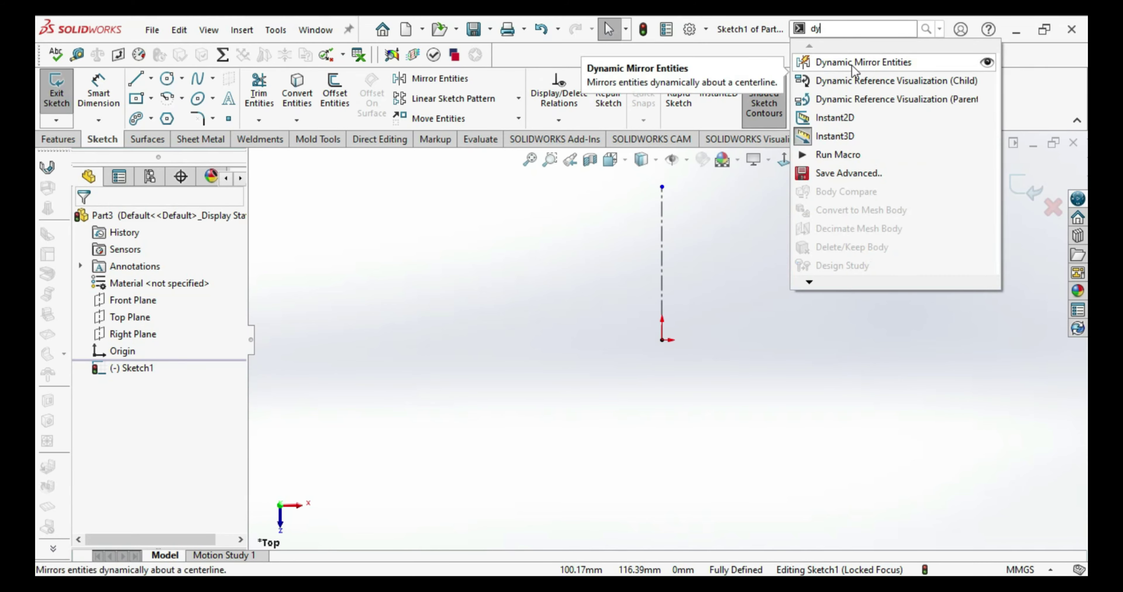
{"action": "left_click", "coordinate": [857, 61]}
{"action": "left_click", "coordinate": [662, 215]}
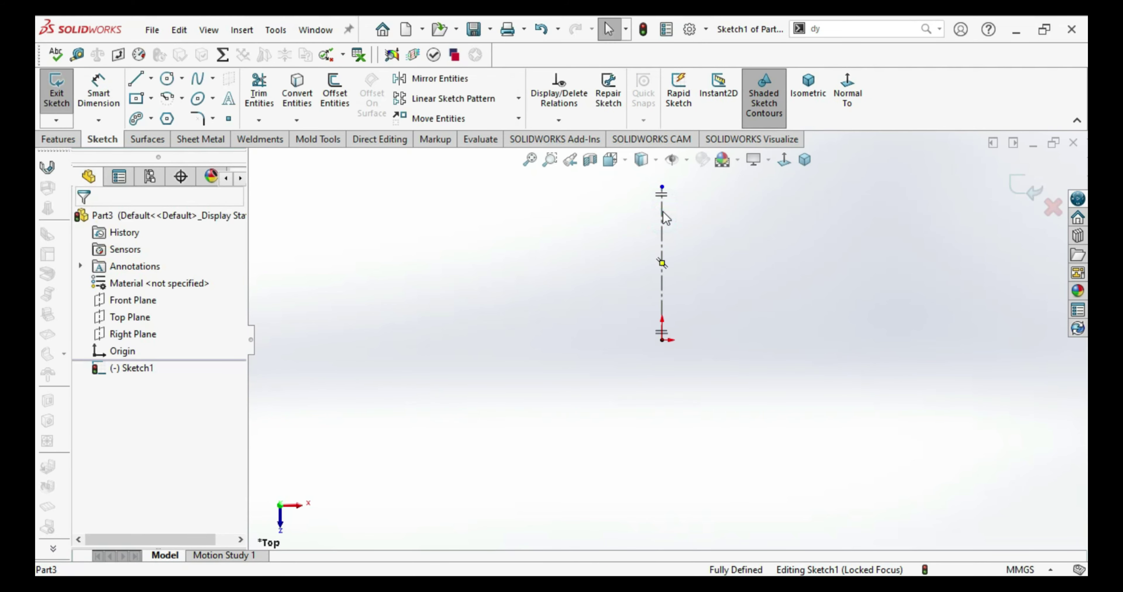
Step: Sketch the stepped upper edge outward from the centerline with connected horizontal and vertical lines, making steps about 14 mm high
{"action": "left_click", "coordinate": [135, 79]}
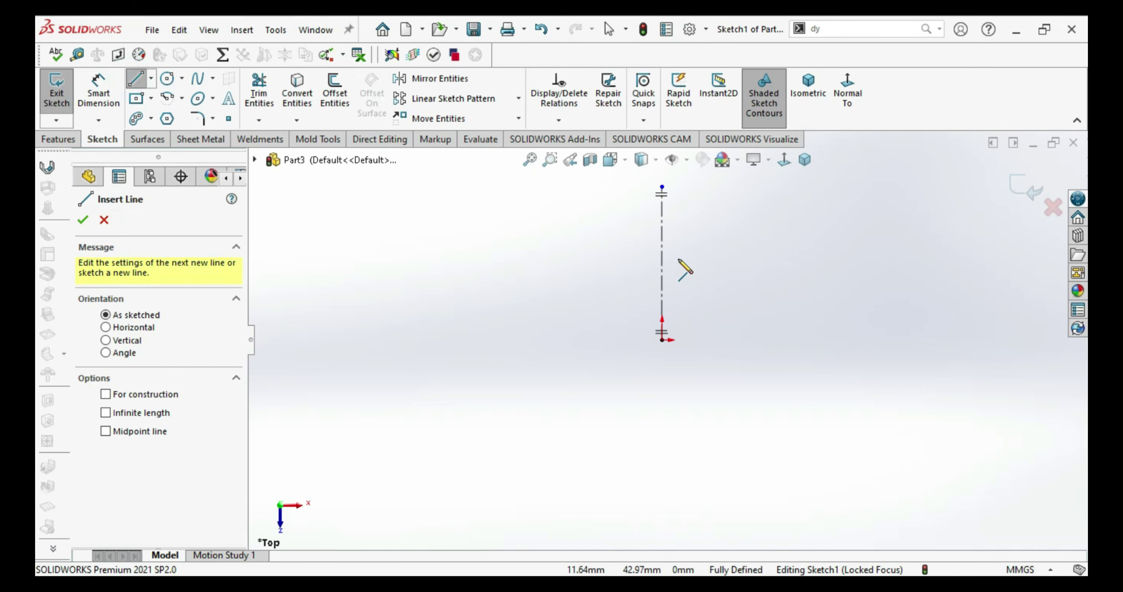
{"action": "left_click", "coordinate": [661, 226]}
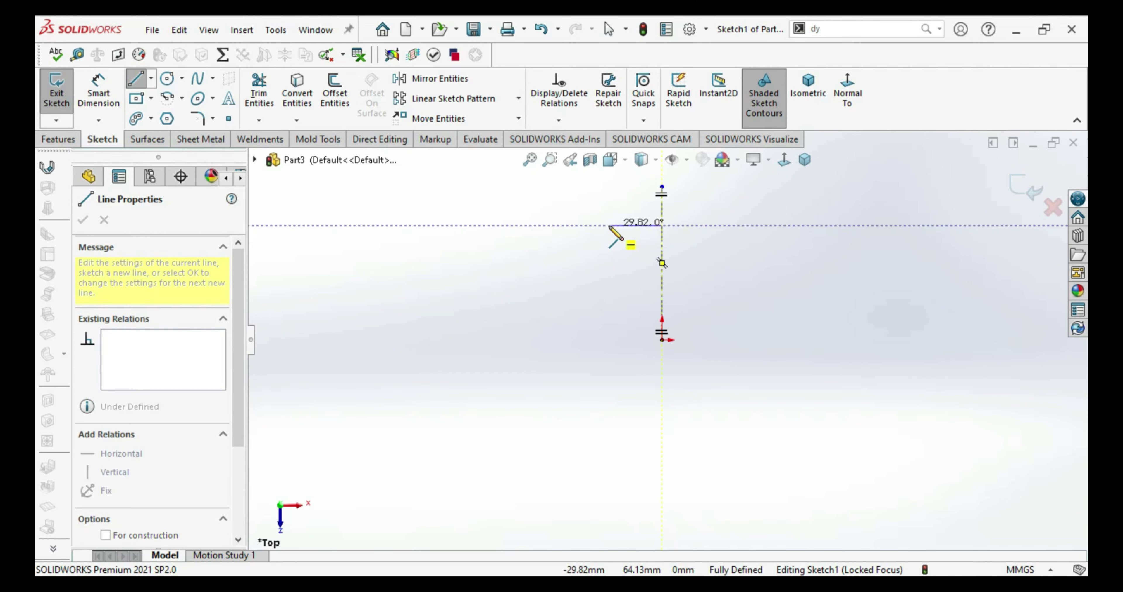
{"action": "left_click", "coordinate": [615, 226]}
{"action": "left_click", "coordinate": [615, 200]}
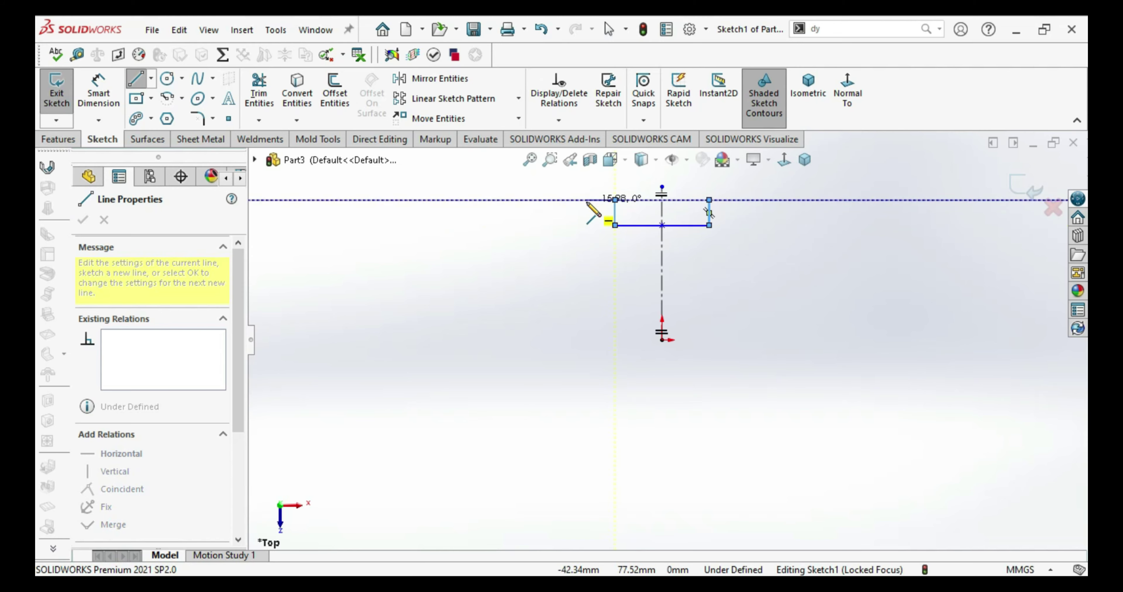
{"action": "left_click", "coordinate": [586, 200]}
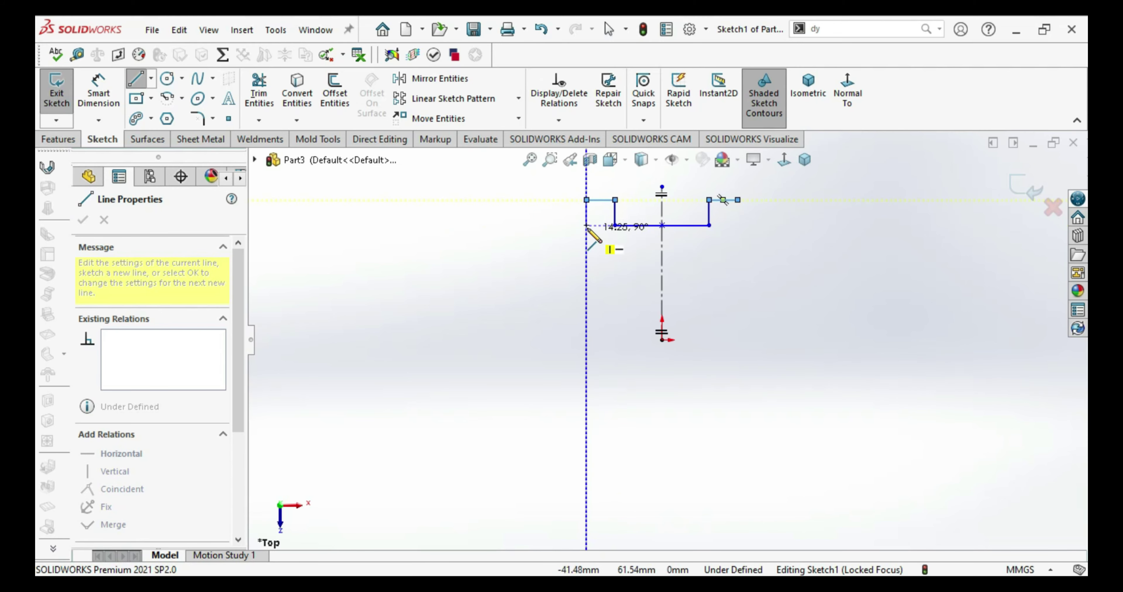
{"action": "left_click", "coordinate": [586, 225]}
{"action": "left_click", "coordinate": [564, 225]}
{"action": "left_click", "coordinate": [564, 199]}
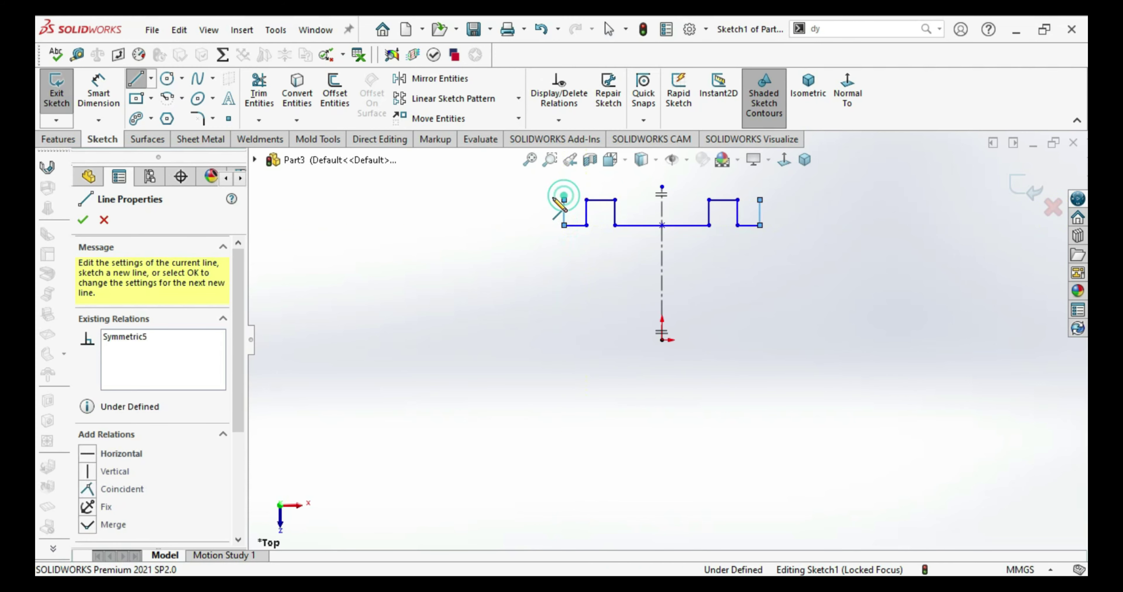
Step: Extend the outline to about 74 mm from the centerline, close it down to the origin, and exit the sketch
{"action": "left_click", "coordinate": [531, 200]}
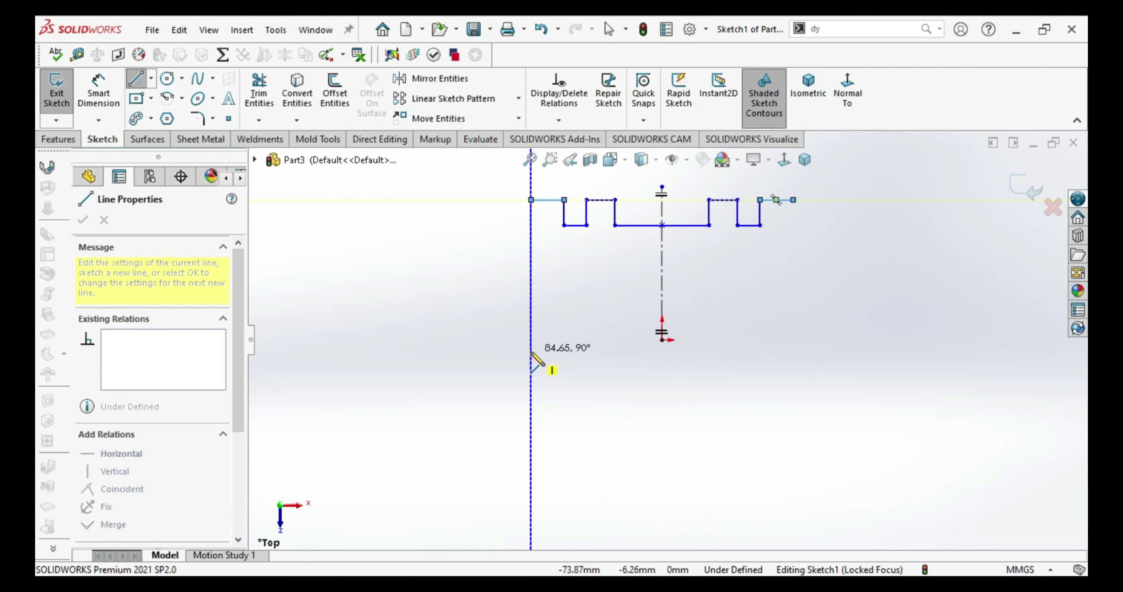
{"action": "left_click", "coordinate": [531, 341]}
{"action": "left_click", "coordinate": [661, 340]}
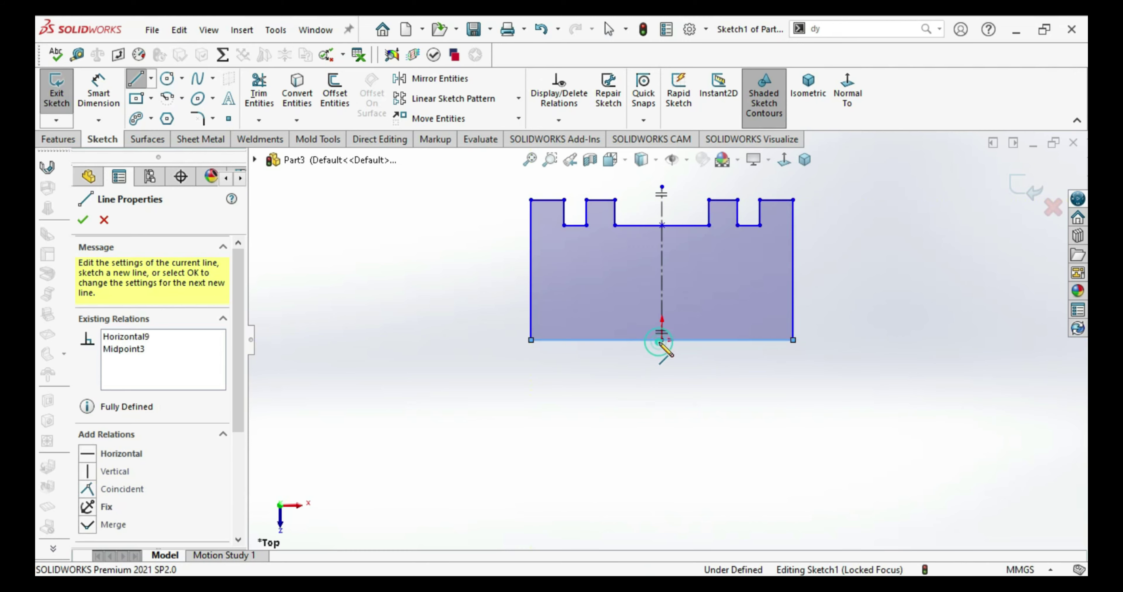
{"action": "right_click", "coordinate": [661, 345]}
{"action": "left_click", "coordinate": [693, 353]}
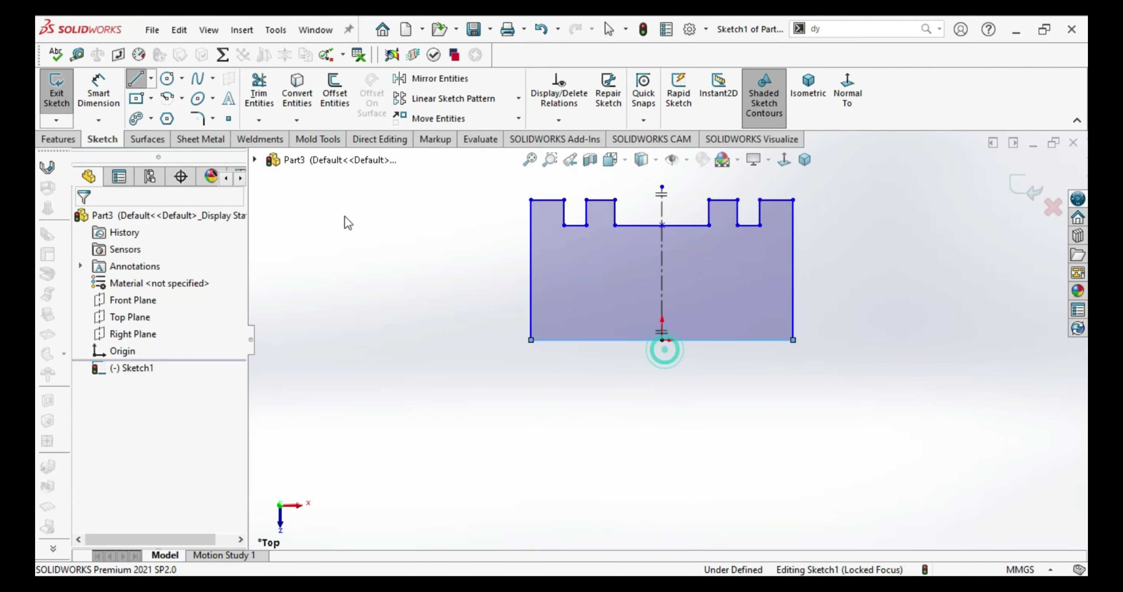
{"action": "left_click", "coordinate": [42, 140]}
{"action": "left_click", "coordinate": [1015, 195]}
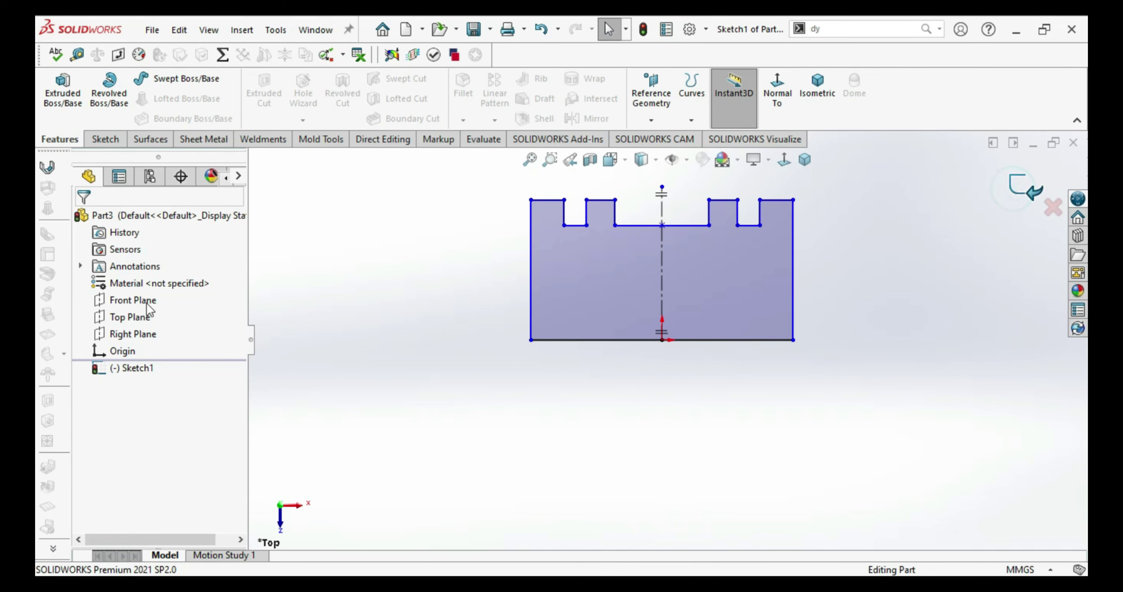
Step: Start a sketch on the Front Plane and draw a vertical line about 176 mm upward from the origin
{"action": "left_click", "coordinate": [130, 317]}
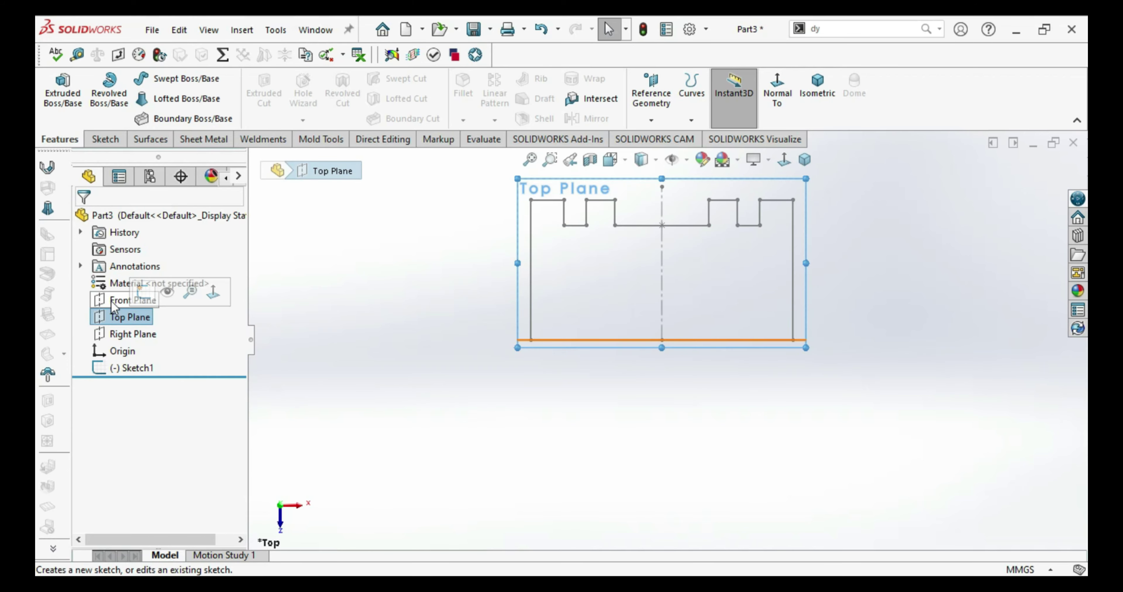
{"action": "left_click", "coordinate": [126, 300]}
{"action": "left_click", "coordinate": [127, 283]}
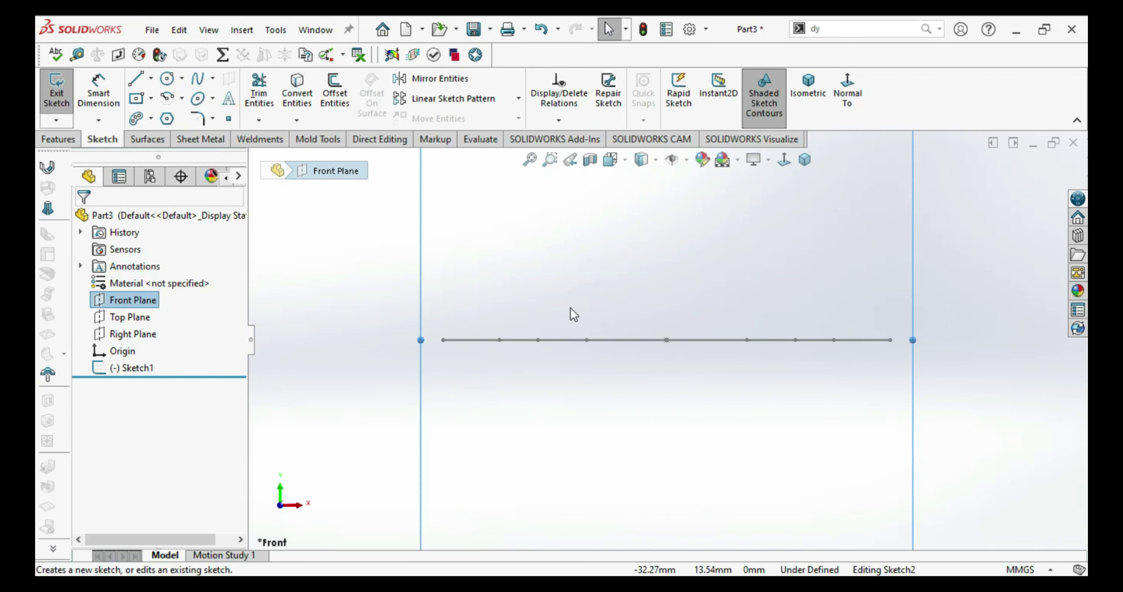
{"action": "left_click", "coordinate": [136, 79]}
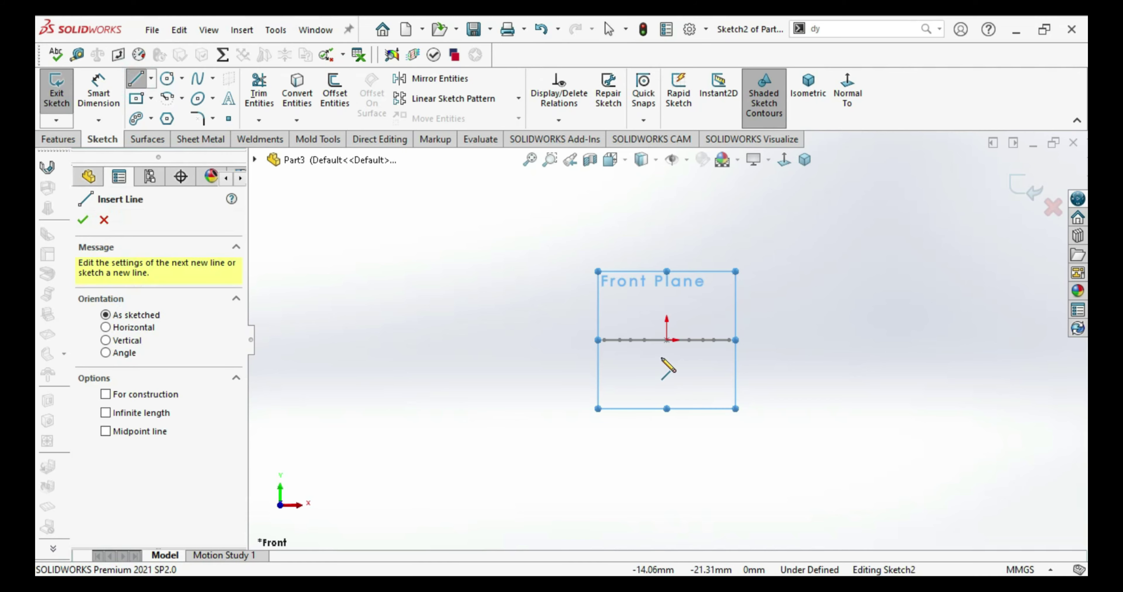
{"action": "left_click", "coordinate": [666, 340]}
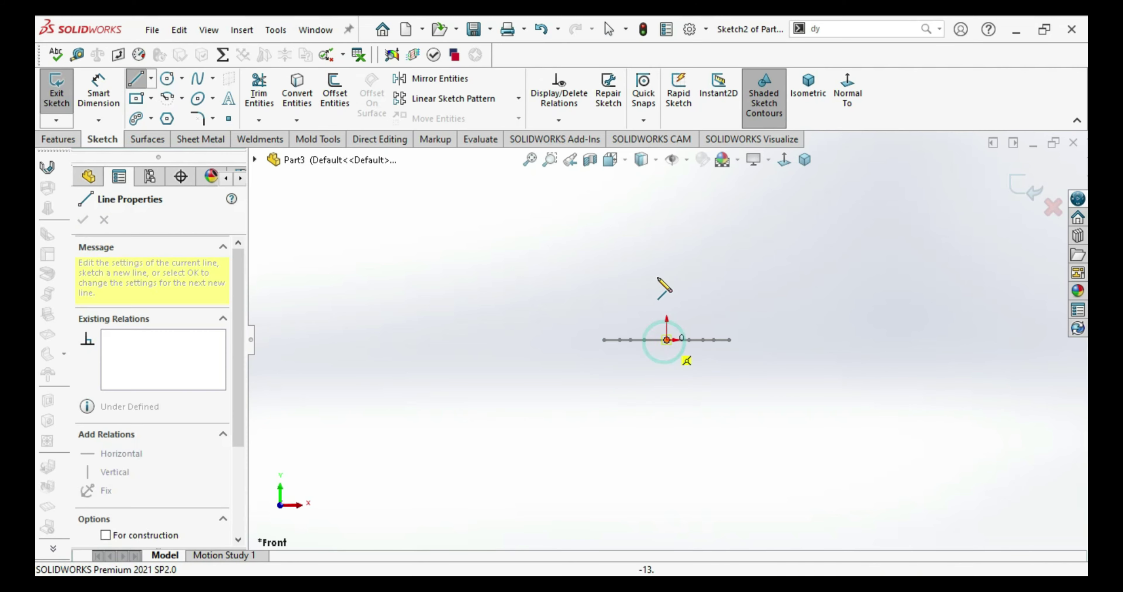
{"action": "left_click", "coordinate": [666, 236]}
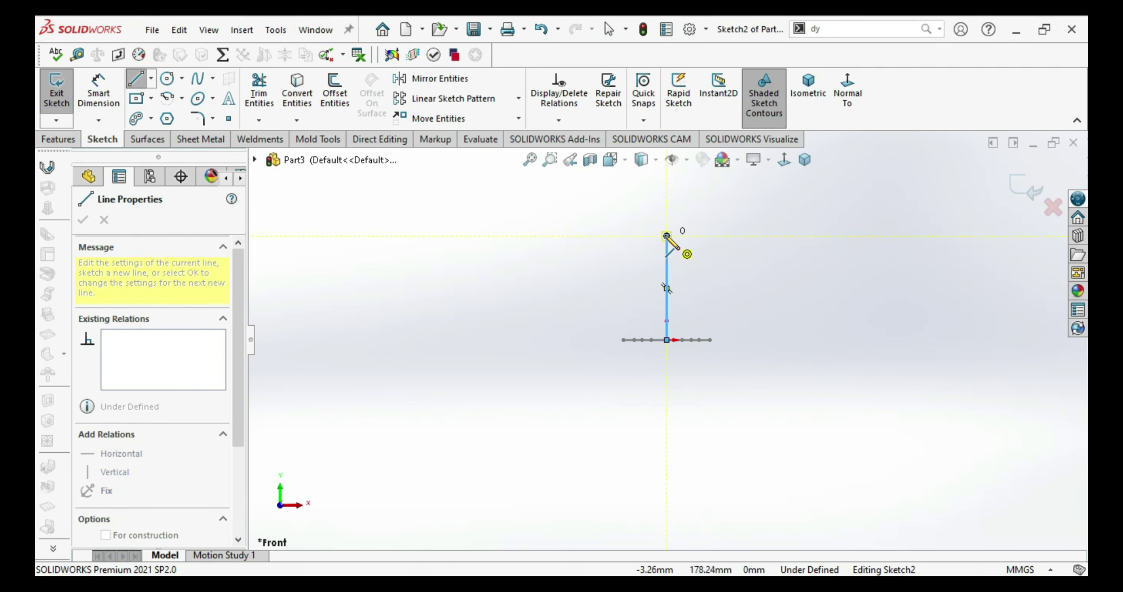
Step: Continue the path with a tangent quarter arc of about 85 mm radius and a horizontal line extending outward from its end
{"action": "double_click", "coordinate": [667, 236]}
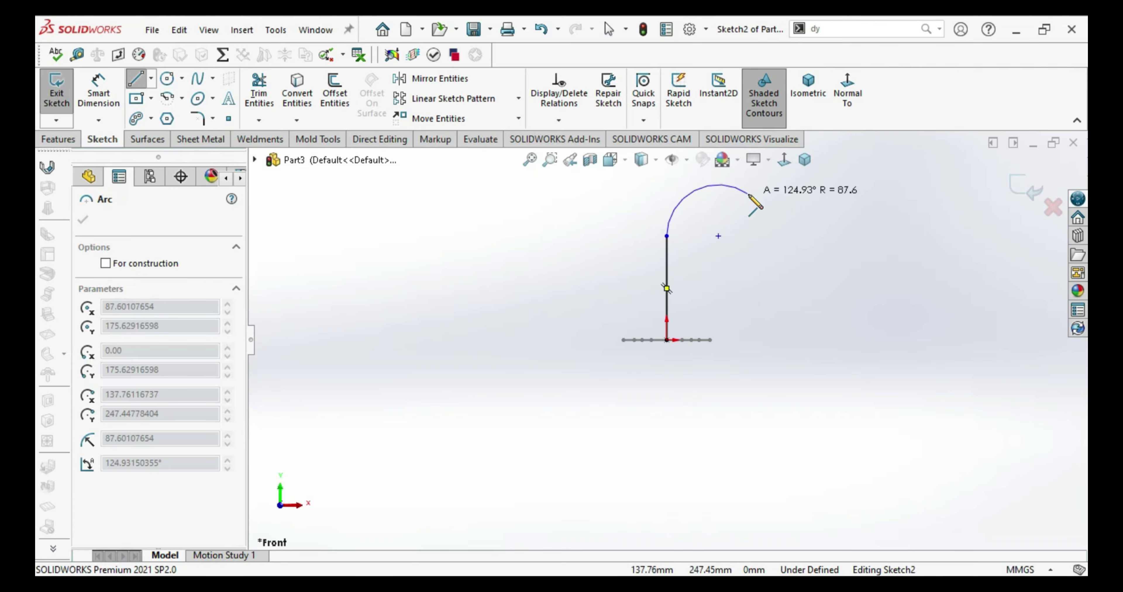
{"action": "left_click", "coordinate": [716, 186]}
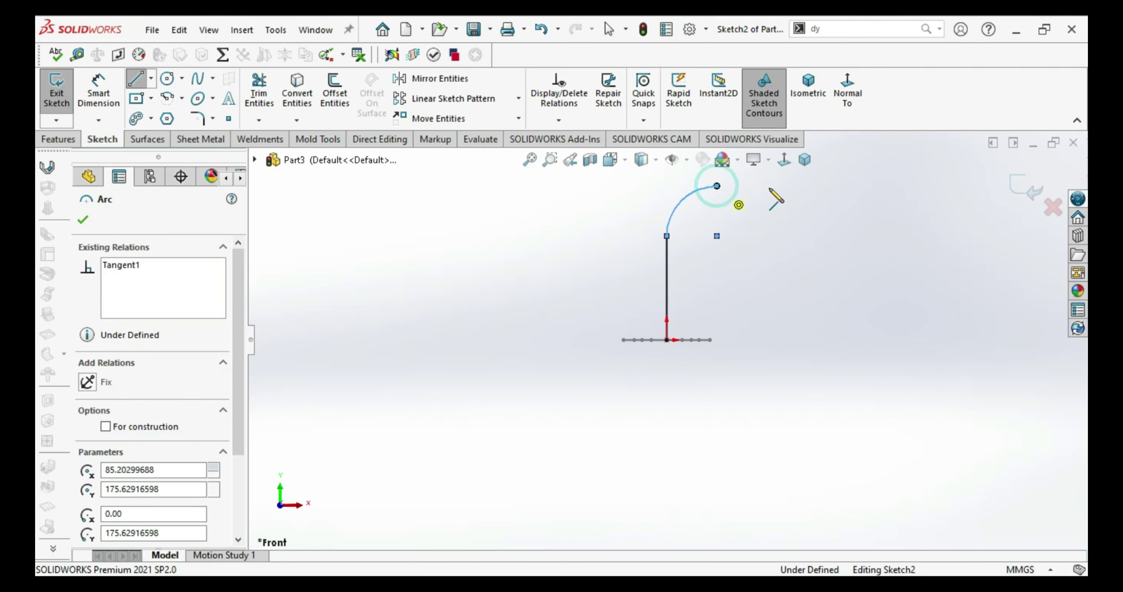
{"action": "right_click", "coordinate": [788, 188]}
{"action": "left_click", "coordinate": [828, 221]}
{"action": "key", "text": "Escape"}
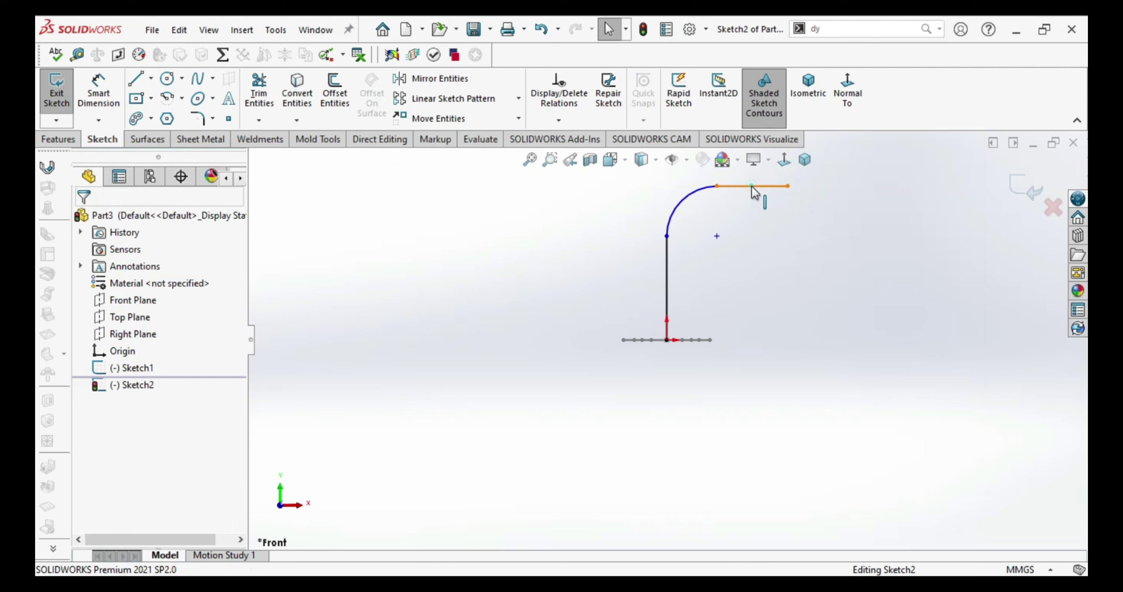
Step: Make the horizontal line equal in length to the vertical line
{"action": "left_click", "coordinate": [751, 186]}
{"action": "left_click", "coordinate": [667, 293], "text": "ctrl"}
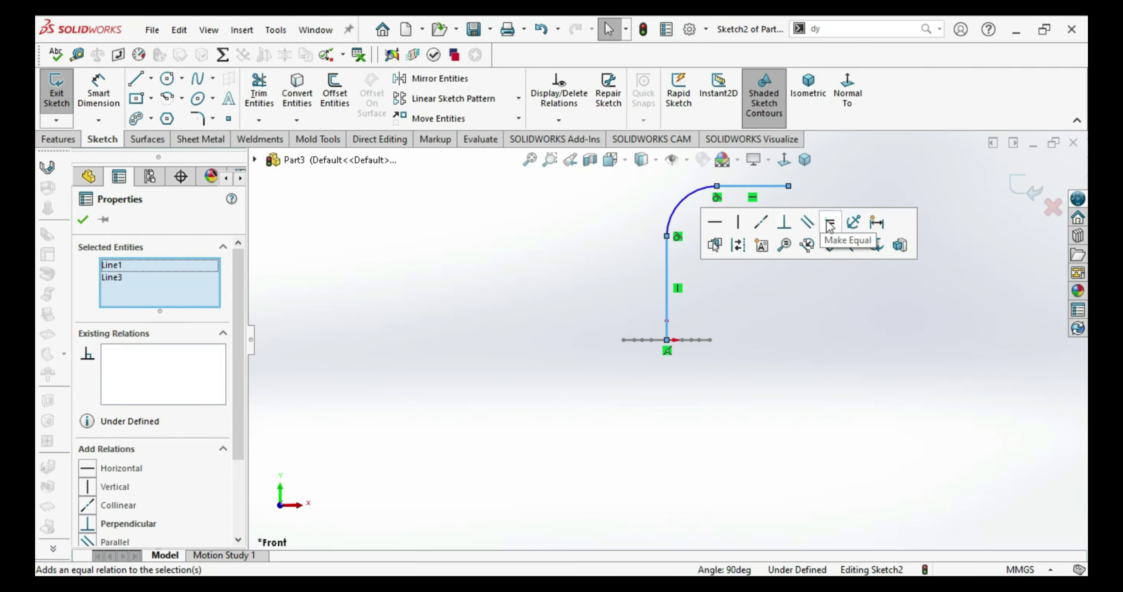
{"action": "left_click", "coordinate": [793, 243]}
{"action": "left_click", "coordinate": [789, 343]}
Step: Dimension the vertical line of the path to 150 mm
{"action": "right_click_drag", "start_coordinate": [731, 264], "coordinate": [731, 241]}
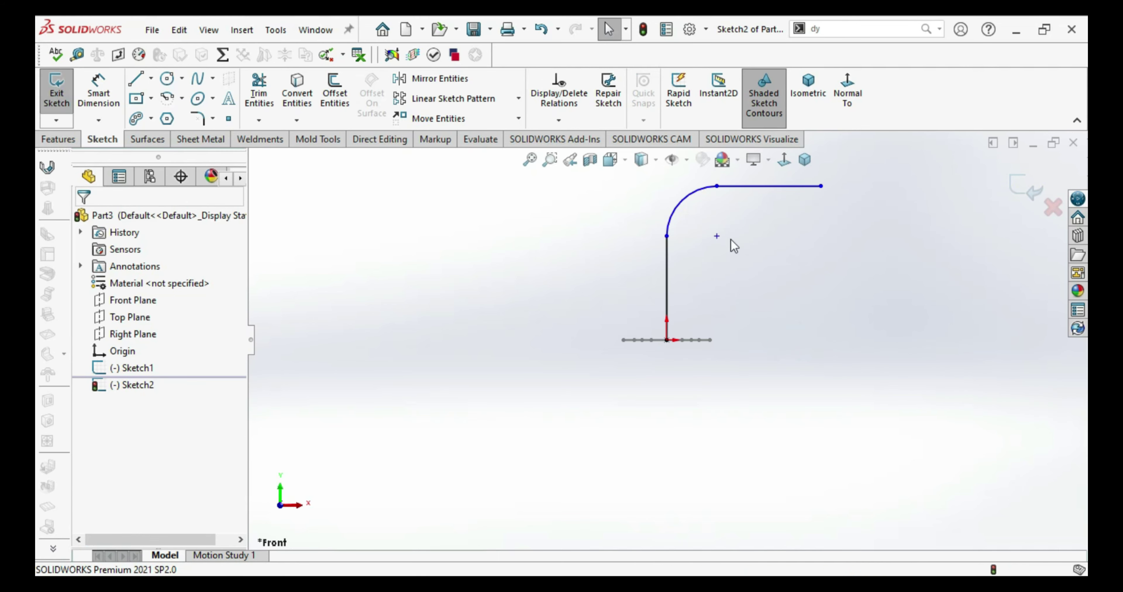
{"action": "left_click", "coordinate": [669, 281]}
{"action": "left_click", "coordinate": [624, 289]}
{"action": "type", "text": "1"}
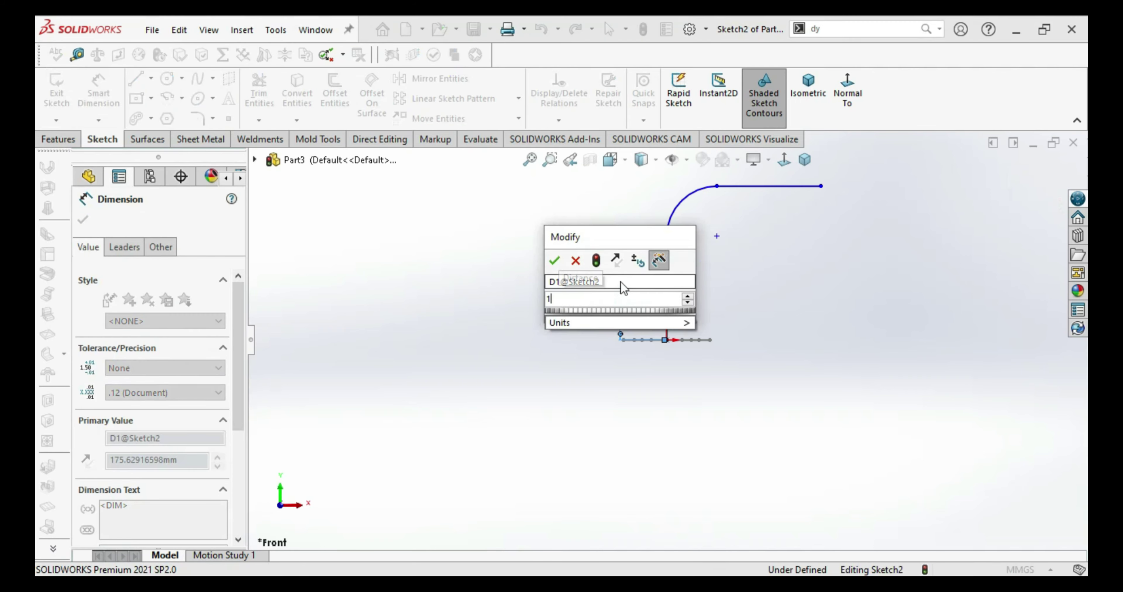
{"action": "type", "text": "50"}
{"action": "key", "text": "Return"}
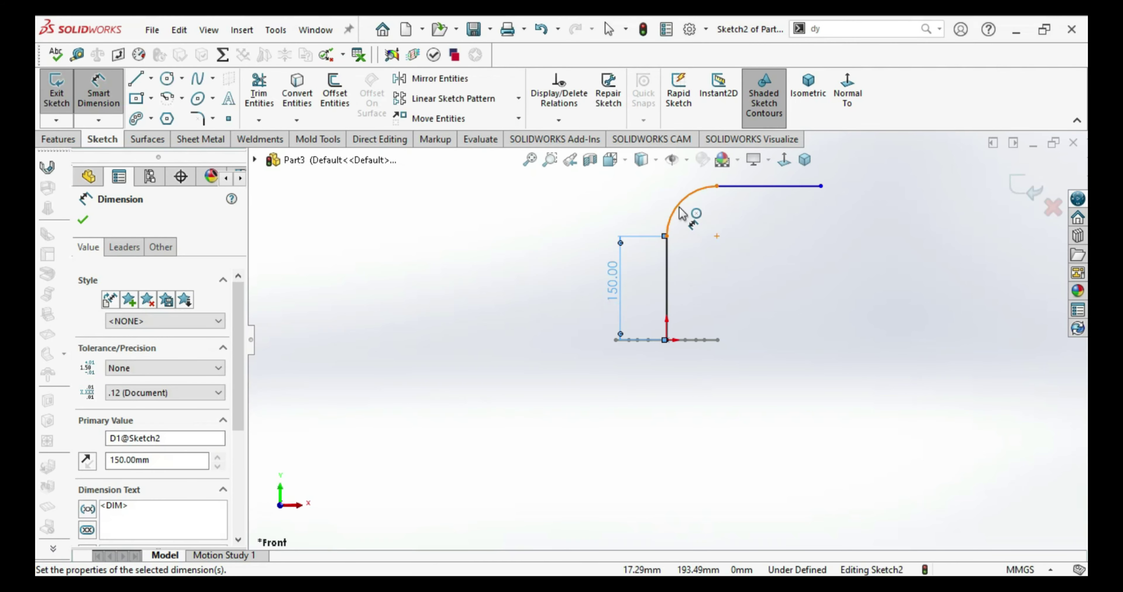
Step: Dimension the radius of the path's arc to 150 mm
{"action": "left_click", "coordinate": [679, 209]}
{"action": "left_click", "coordinate": [697, 231]}
{"action": "type", "text": "150"}
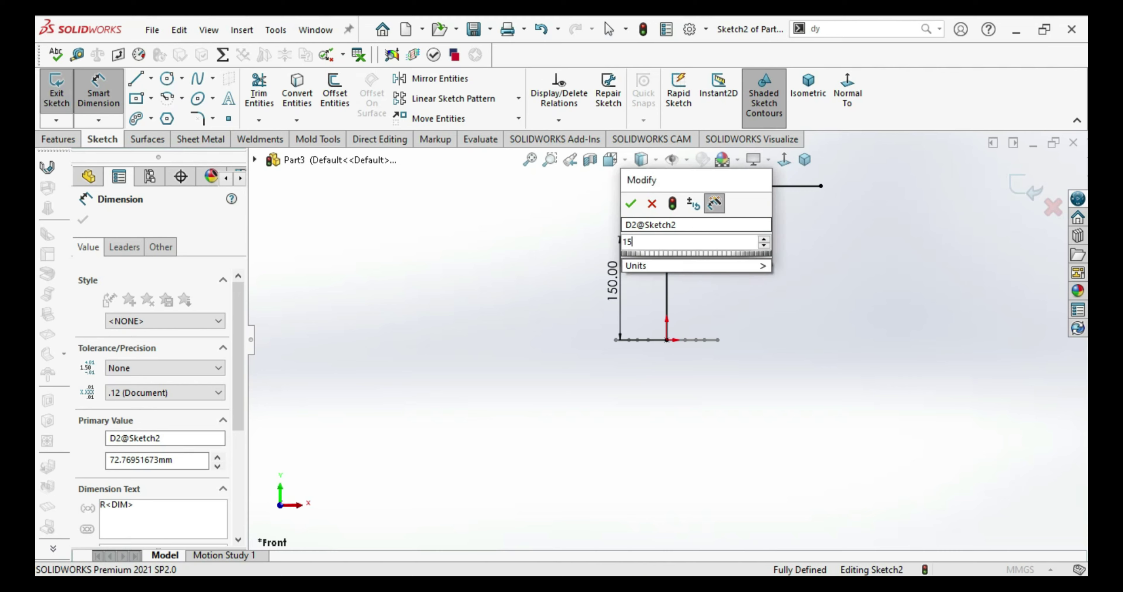
{"action": "key", "text": "Return"}
Step: Create a Swept Boss/Base using the notched outline as the profile and the bent Front Plane sketch as the path
{"action": "left_click", "coordinate": [58, 138]}
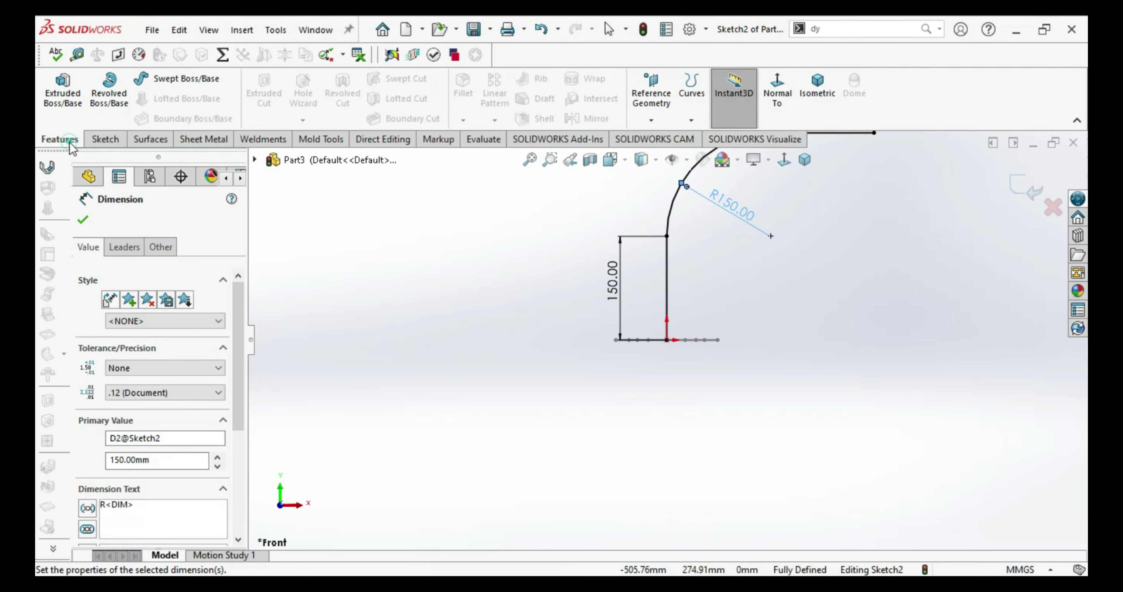
{"action": "left_click", "coordinate": [170, 85]}
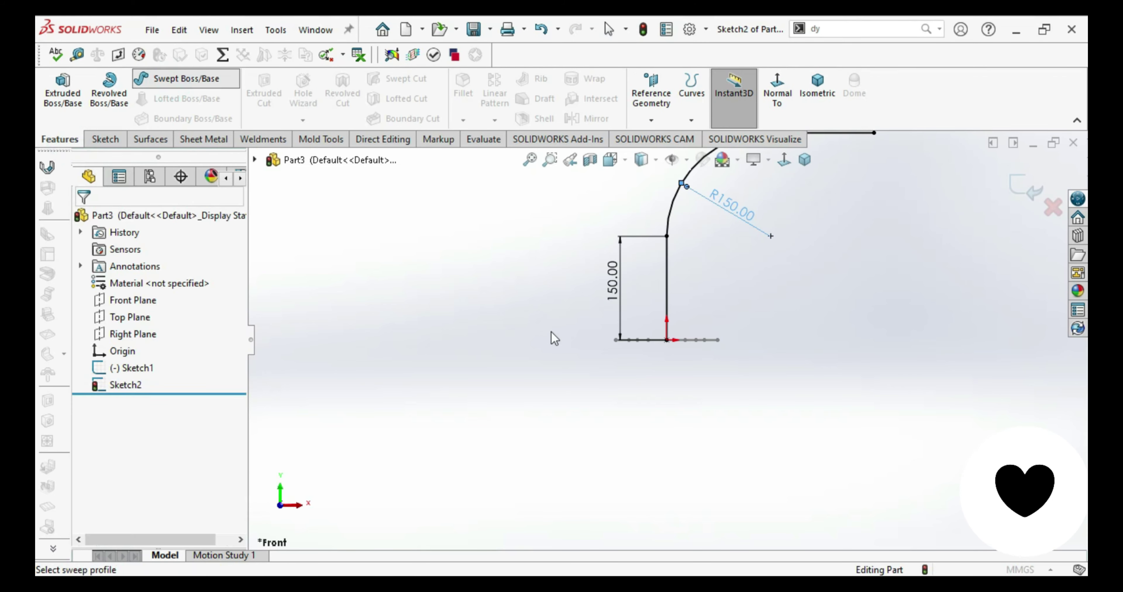
{"action": "left_click", "coordinate": [649, 340]}
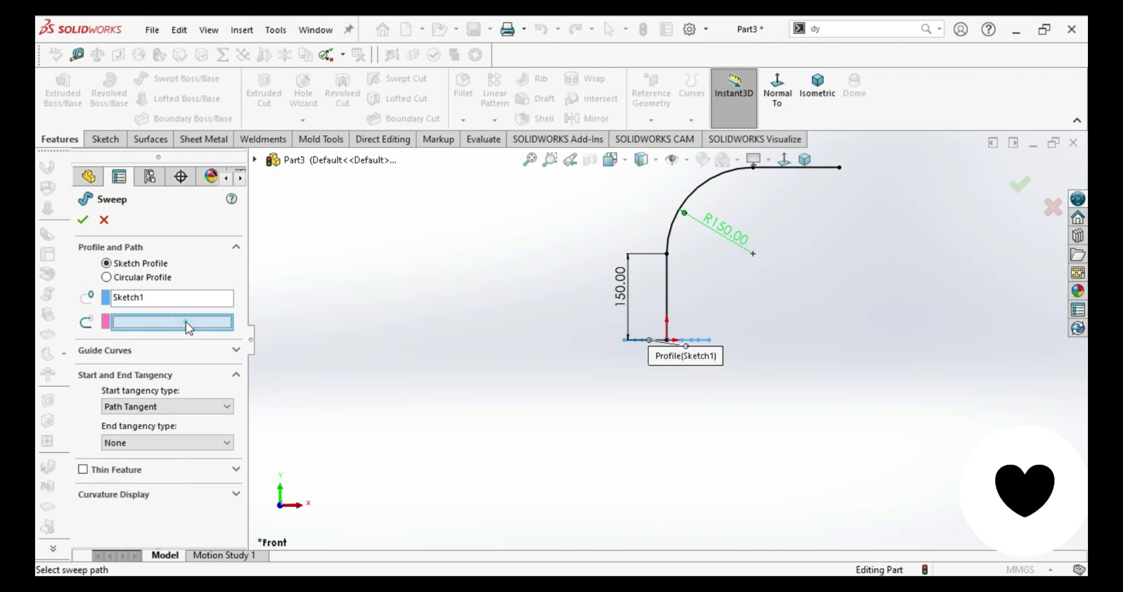
{"action": "left_click", "coordinate": [666, 269]}
{"action": "mouse_move", "coordinate": [785, 333]}
{"action": "middle_mouse_down"}
{"action": "mouse_move", "coordinate": [784, 240]}
{"action": "mouse_move", "coordinate": [806, 183]}
{"action": "middle_mouse_up"}
{"action": "left_click", "coordinate": [1017, 192]}
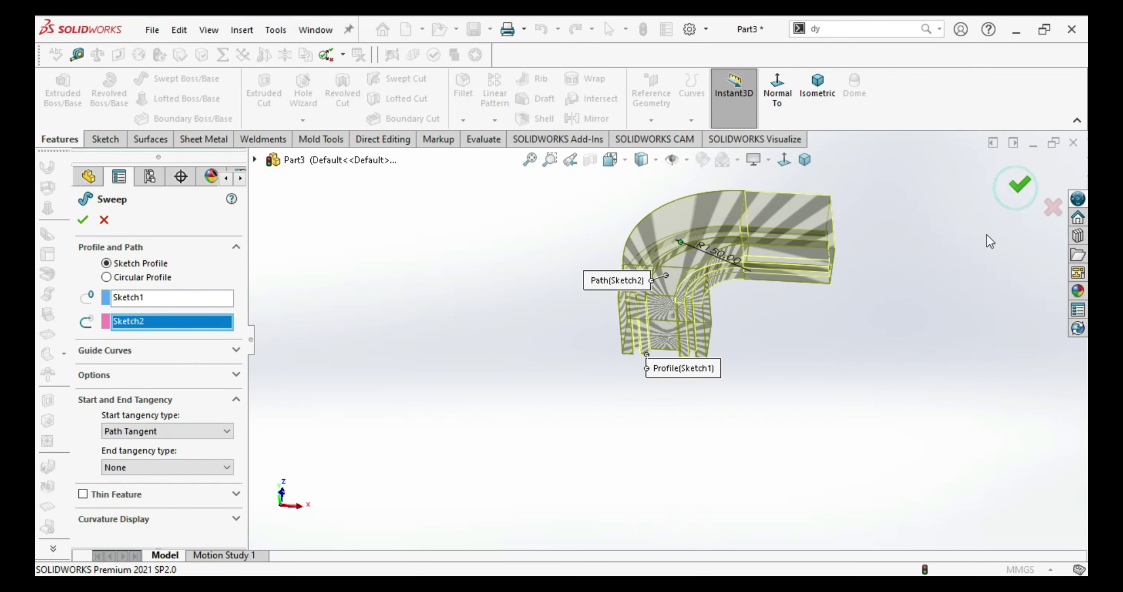
Step: Show the swept part in isometric view and save it as 2m
{"action": "key", "text": "ctrl+7"}
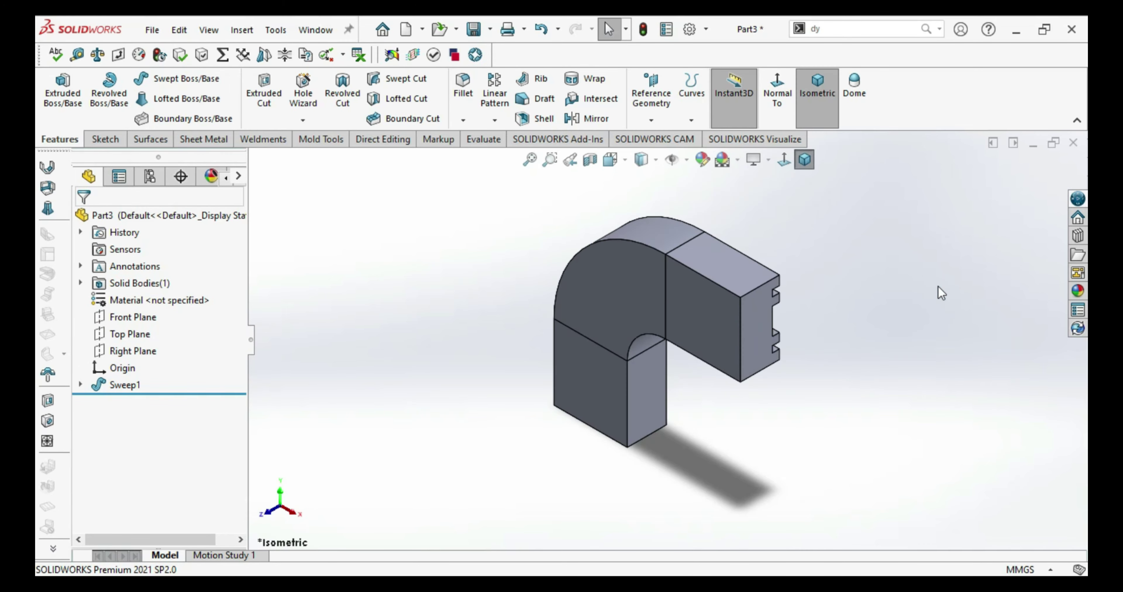
{"action": "key", "text": "ctrl+s"}
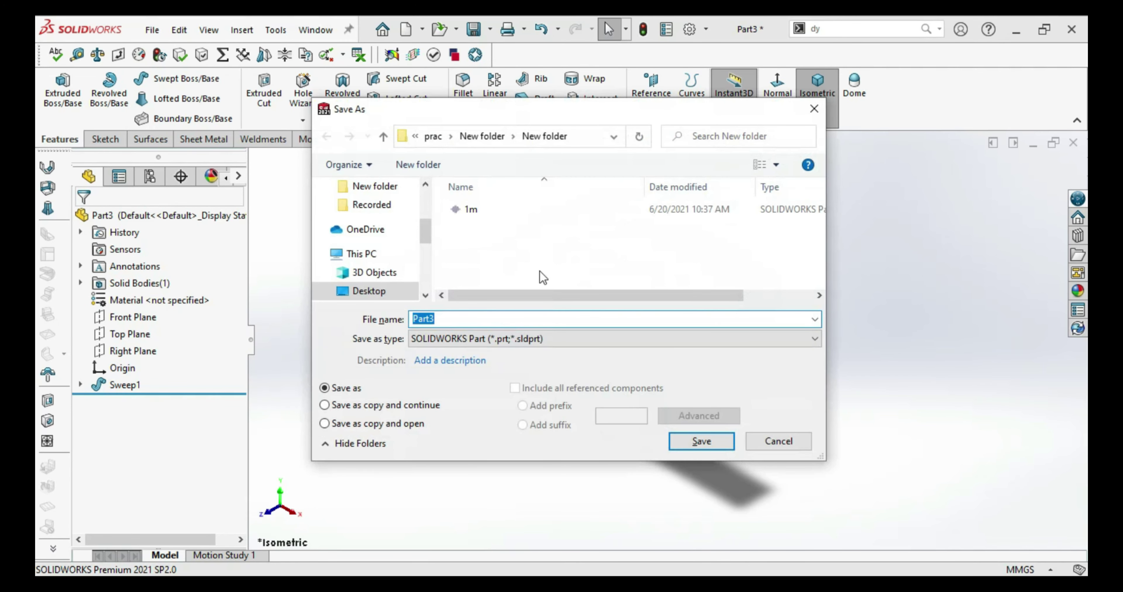
{"action": "type", "text": "2m"}
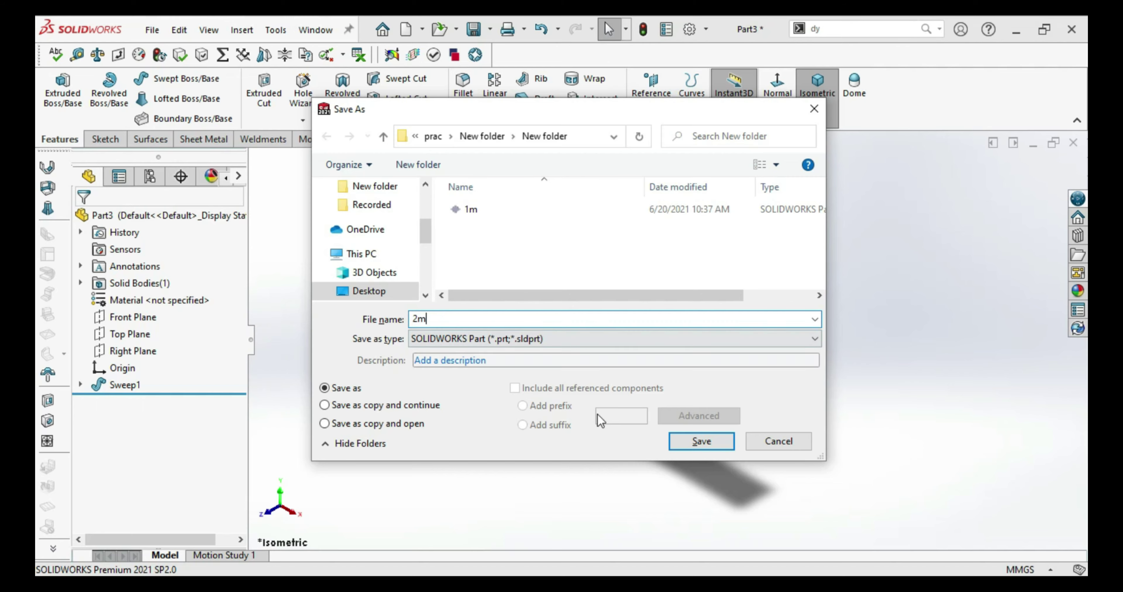
{"action": "left_click", "coordinate": [697, 441]}
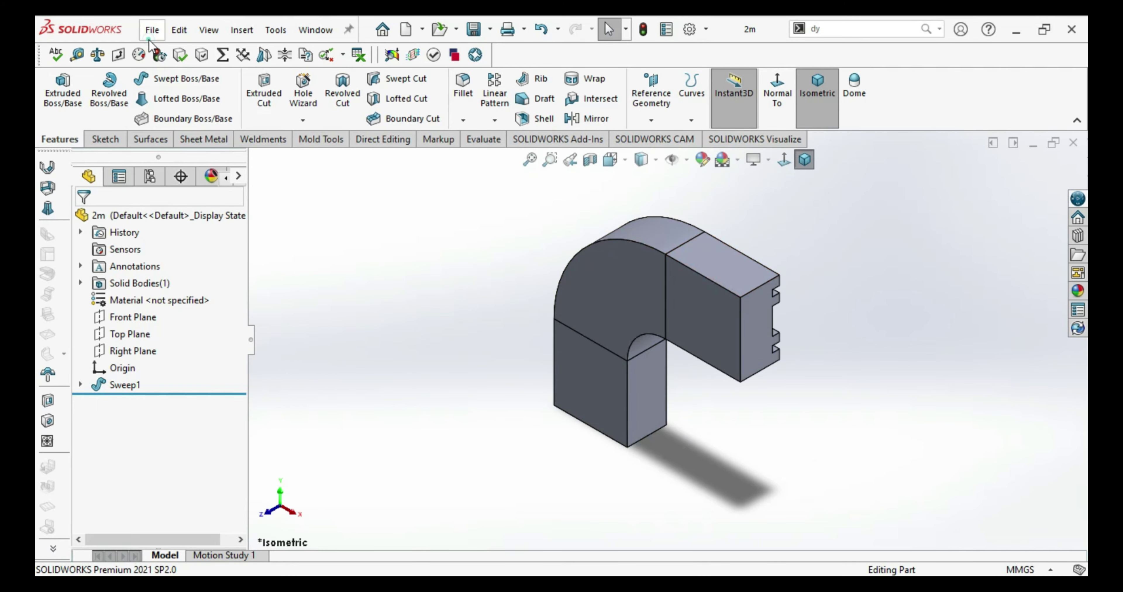
{"action": "left_click", "coordinate": [150, 30]}
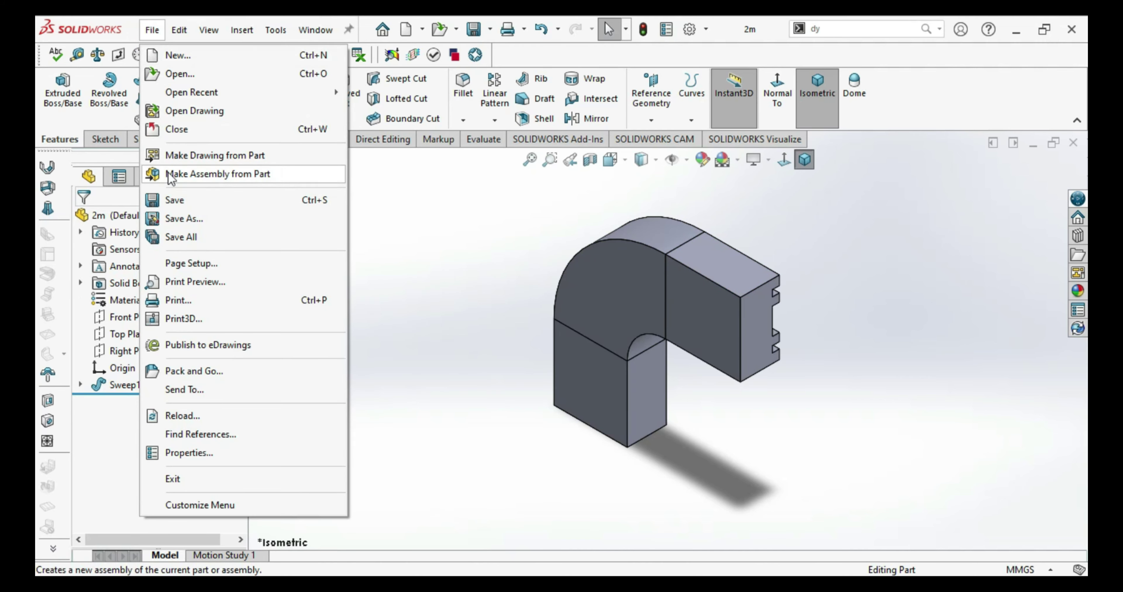
{"action": "left_click", "coordinate": [427, 224]}
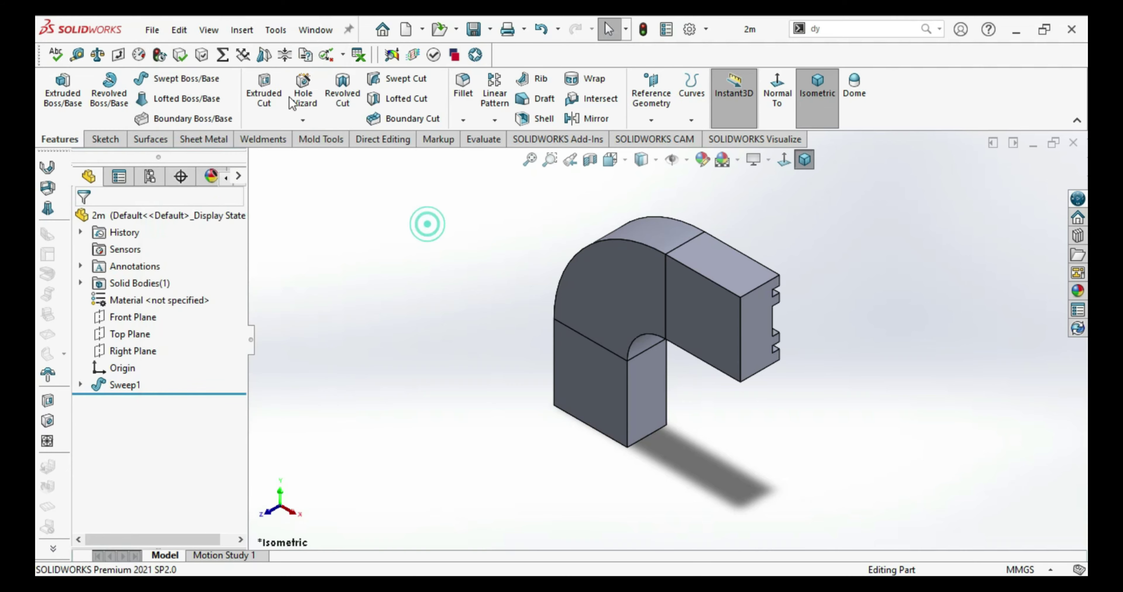
{"action": "left_click", "coordinate": [152, 30]}
{"action": "left_click", "coordinate": [177, 55]}
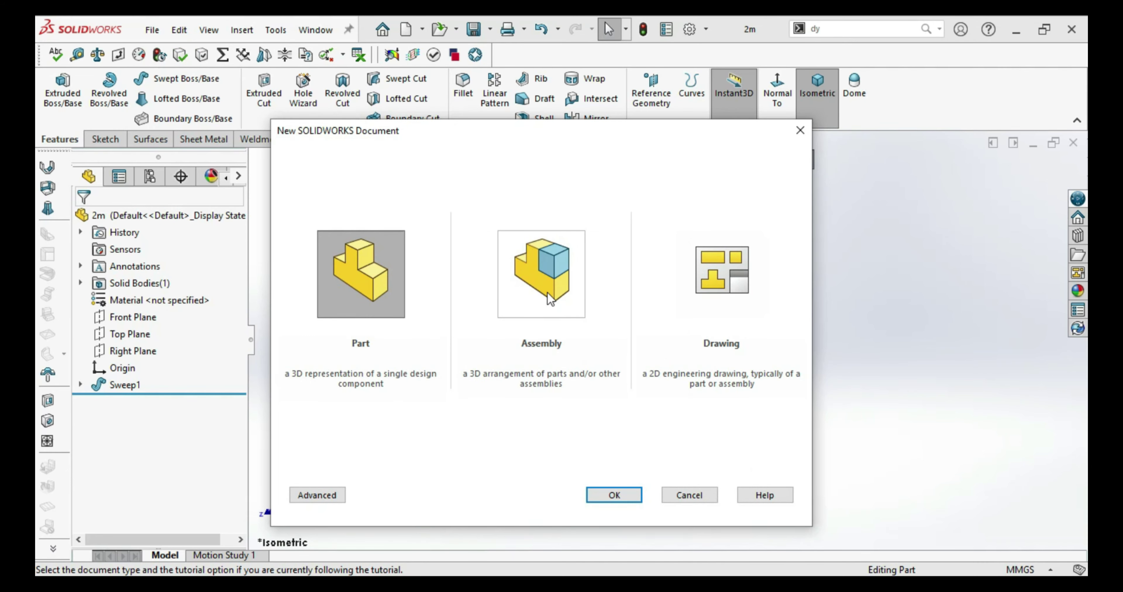
{"action": "left_click", "coordinate": [697, 497]}
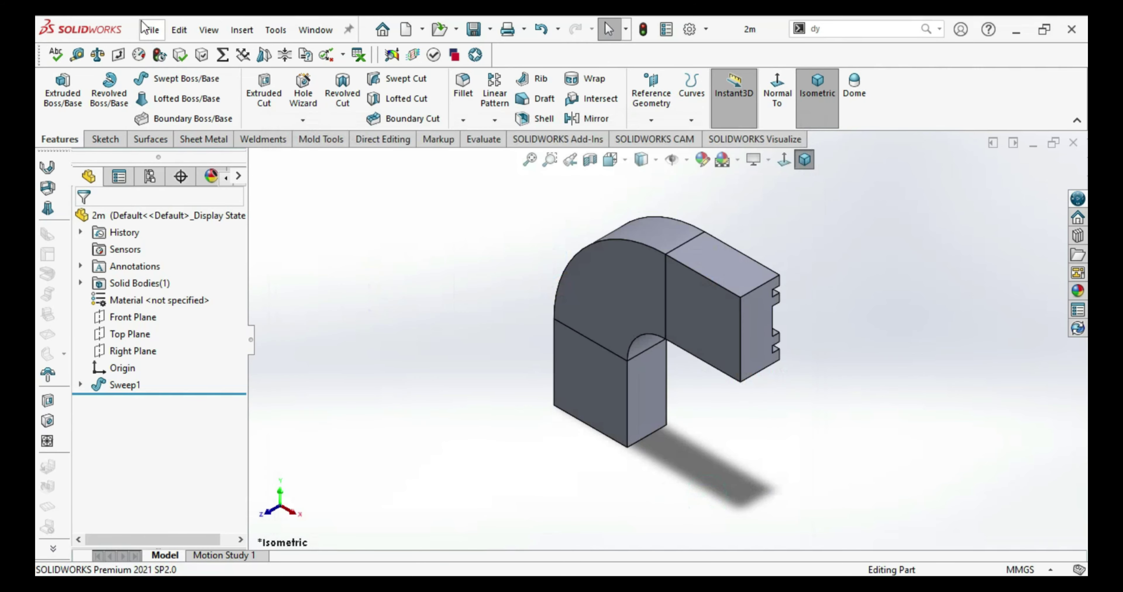
Step: Make an assembly from the current part and load both files 1m and 2m as the components to insert
{"action": "left_click", "coordinate": [152, 31]}
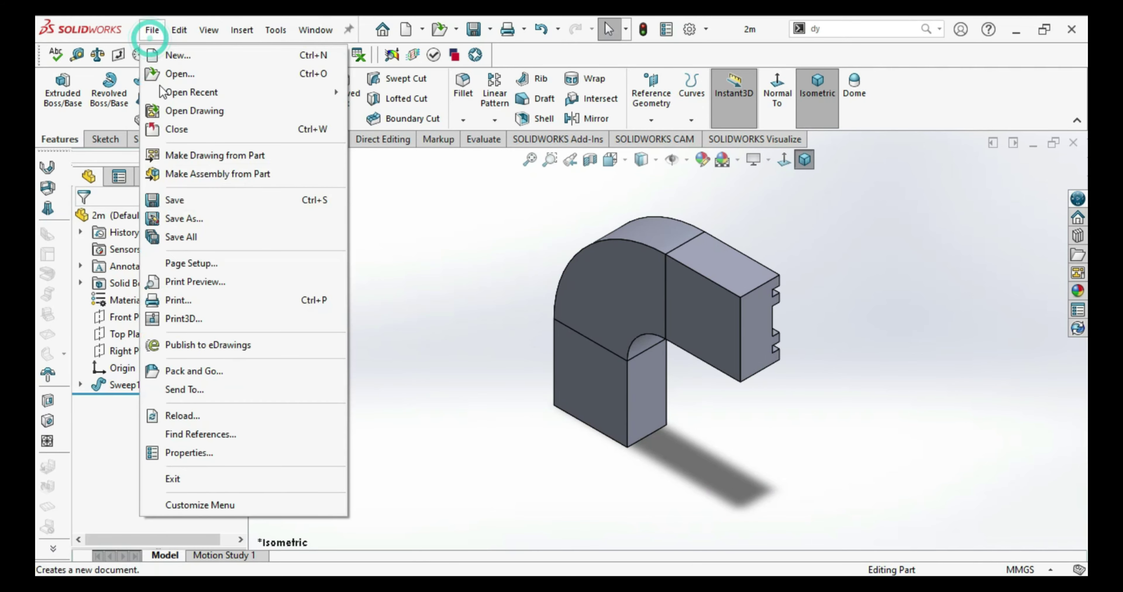
{"action": "left_click", "coordinate": [186, 175]}
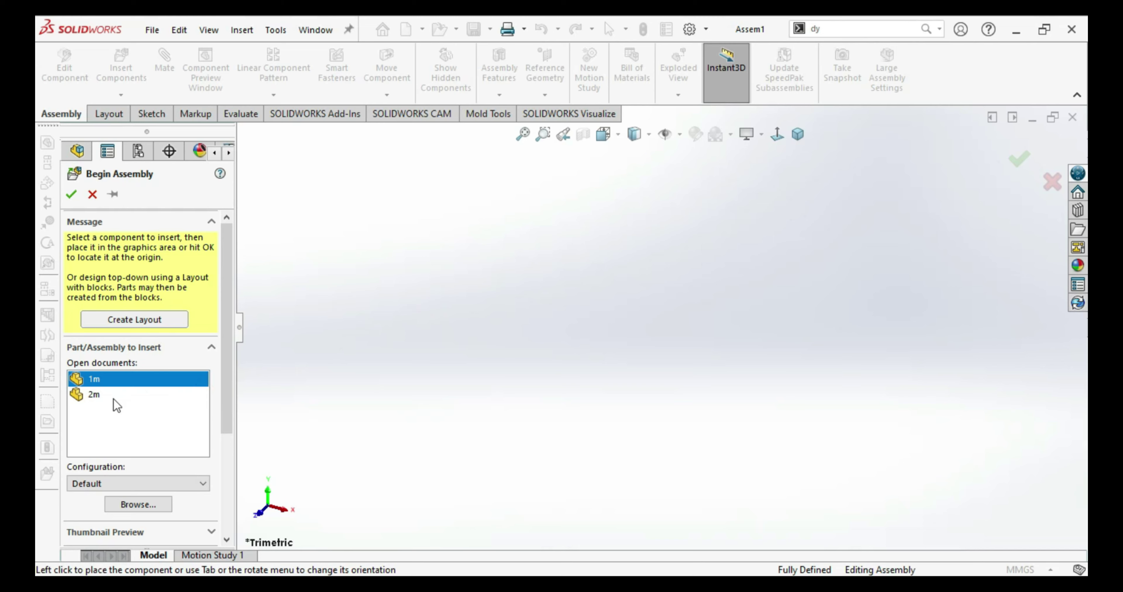
{"action": "left_click", "coordinate": [89, 391]}
{"action": "left_click", "coordinate": [91, 380]}
{"action": "left_click", "coordinate": [94, 395]}
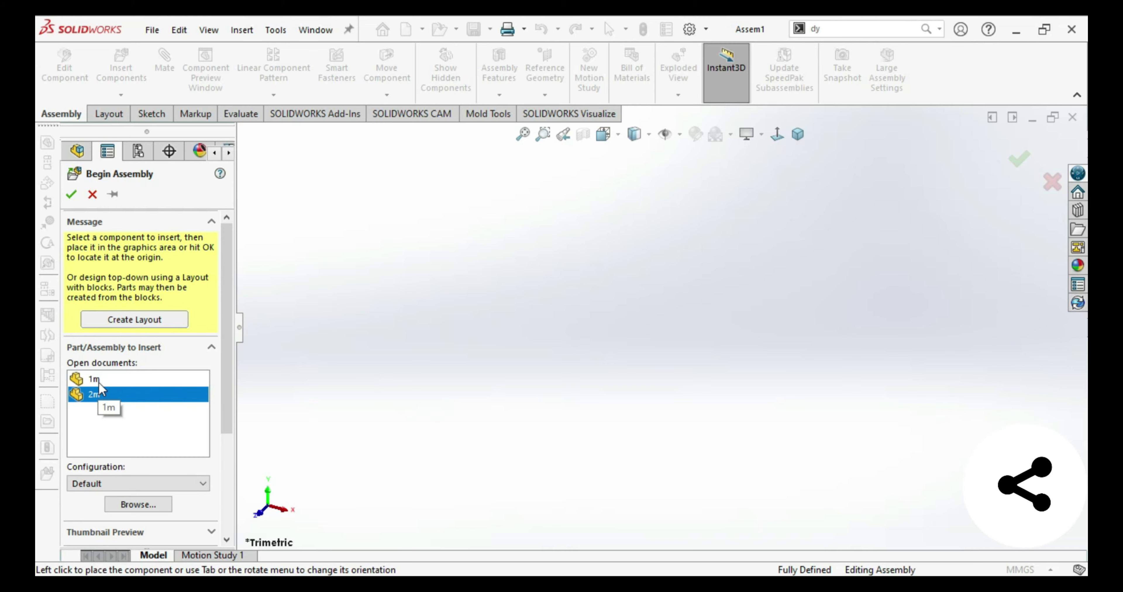
{"action": "left_click", "coordinate": [123, 505]}
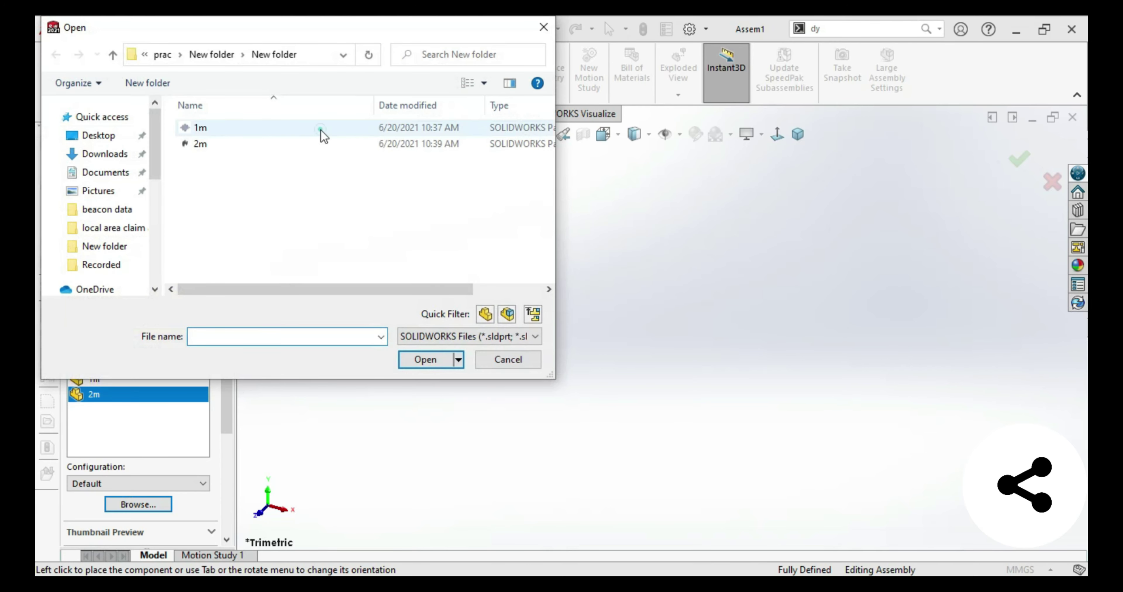
{"action": "left_click", "coordinate": [321, 130]}
{"action": "left_click", "coordinate": [311, 147], "text": "ctrl"}
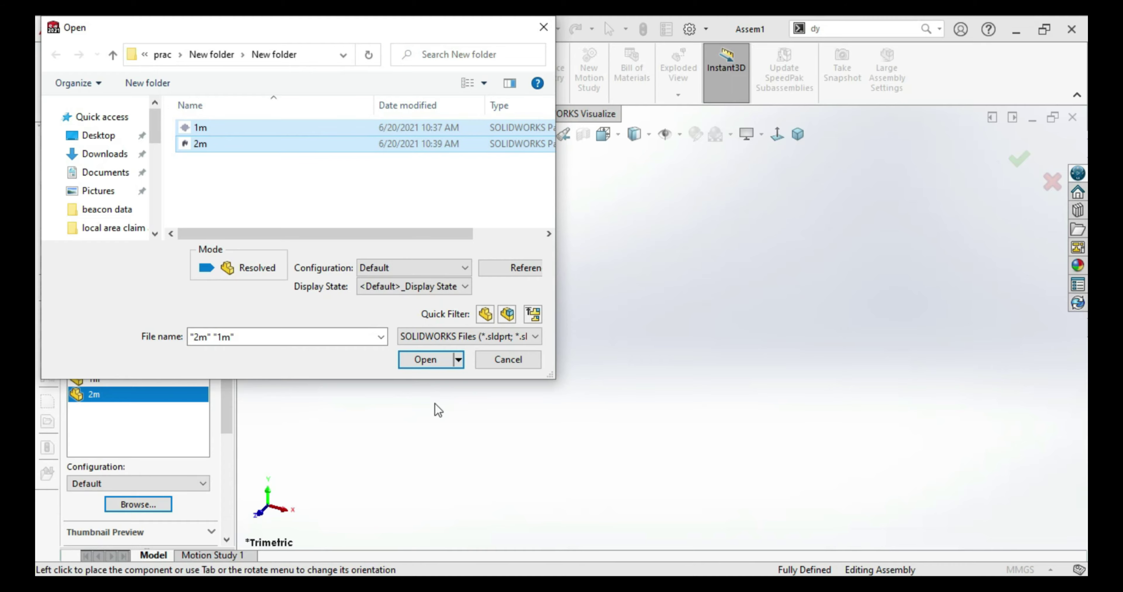
{"action": "left_click", "coordinate": [424, 359]}
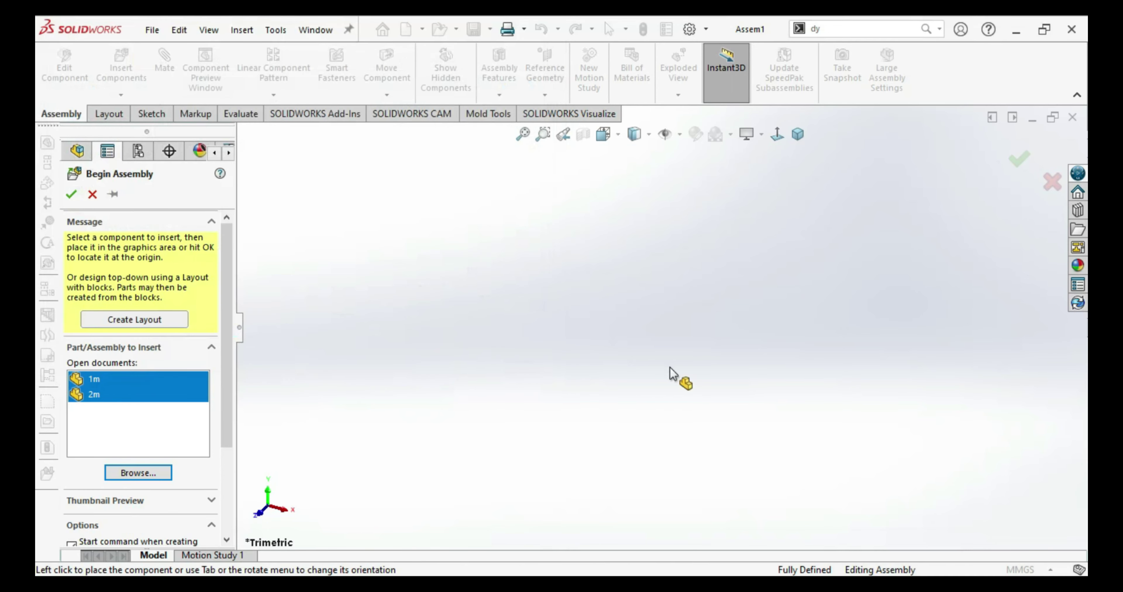
Step: Place the square plate 1m in the assembly, followed by the bent part 2m beside it
{"action": "left_click", "coordinate": [584, 334]}
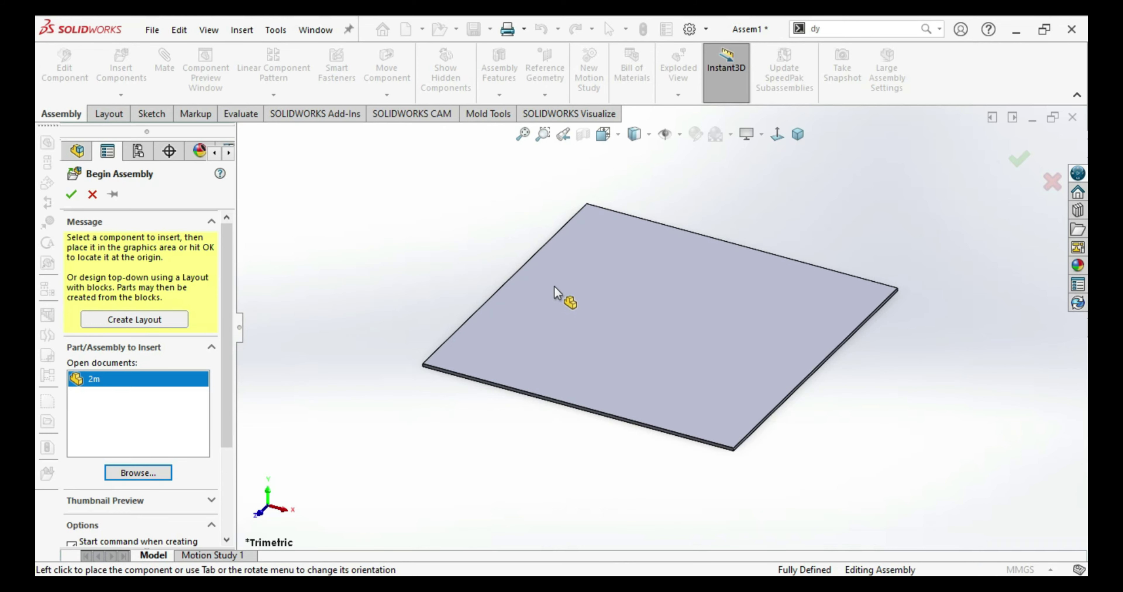
{"action": "left_click", "coordinate": [478, 274]}
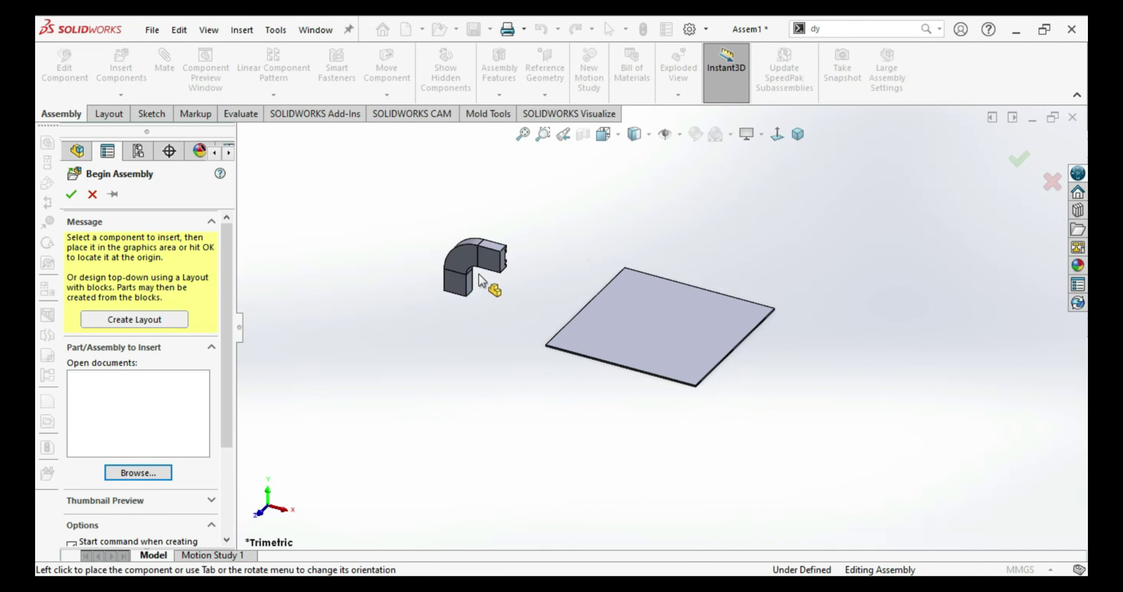
{"action": "scroll", "coordinate": [605, 300], "scroll_direction": "down", "scroll_amount": 3}
{"action": "scroll", "coordinate": [655, 317], "scroll_direction": "up", "scroll_amount": 2}
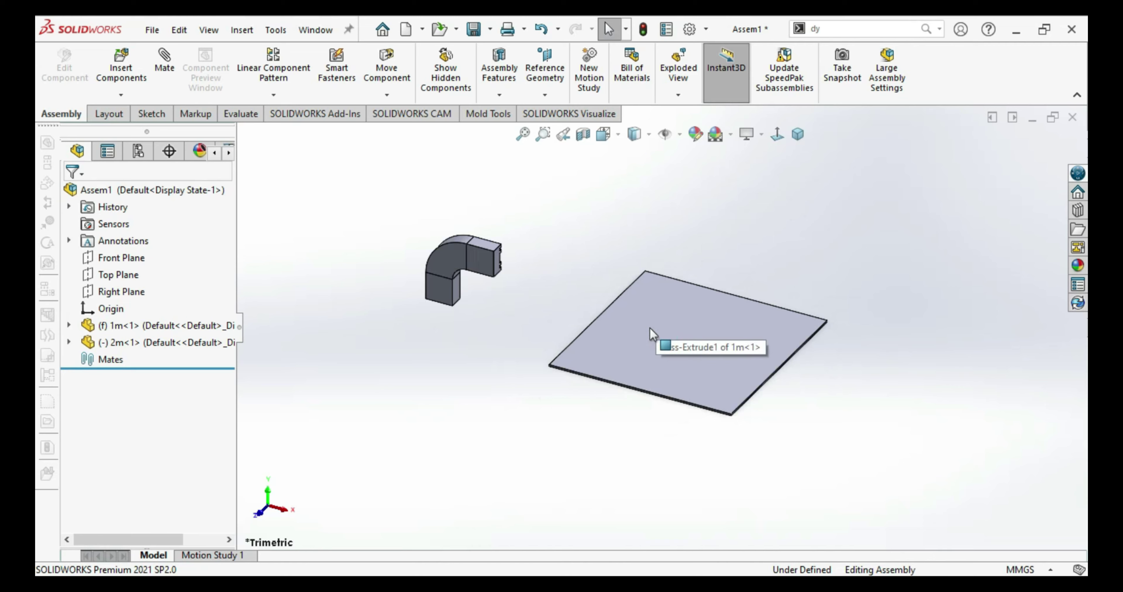
{"action": "scroll", "coordinate": [645, 333], "scroll_direction": "up", "scroll_amount": 2}
{"action": "scroll", "coordinate": [655, 318], "scroll_direction": "down", "scroll_amount": 2}
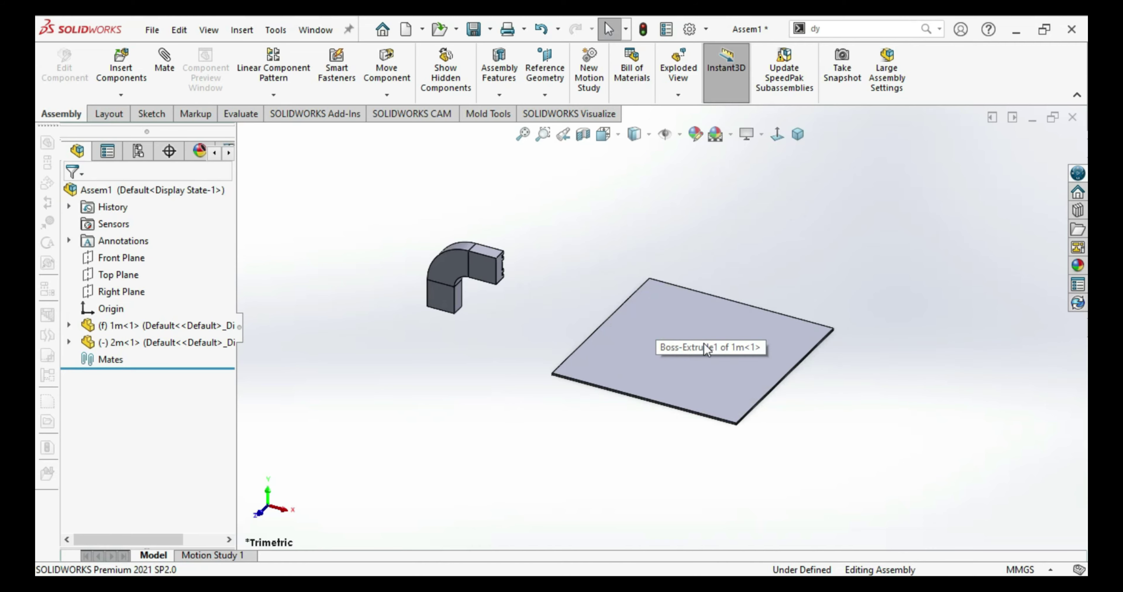
Step: Try to move the square plate 1m, and move the bent part 2m to above the plate
{"action": "left_click", "coordinate": [696, 382]}
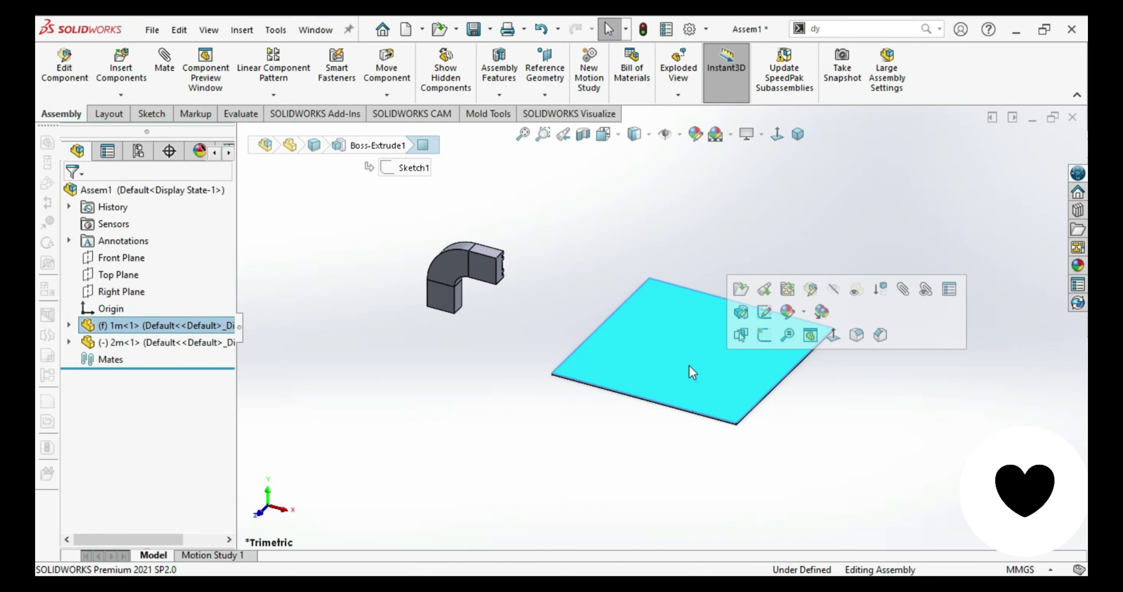
{"action": "left_click_drag", "start_coordinate": [692, 373], "coordinate": [650, 339]}
{"action": "left_click_drag", "start_coordinate": [479, 282], "coordinate": [625, 194]}
{"action": "left_click", "coordinate": [545, 269]}
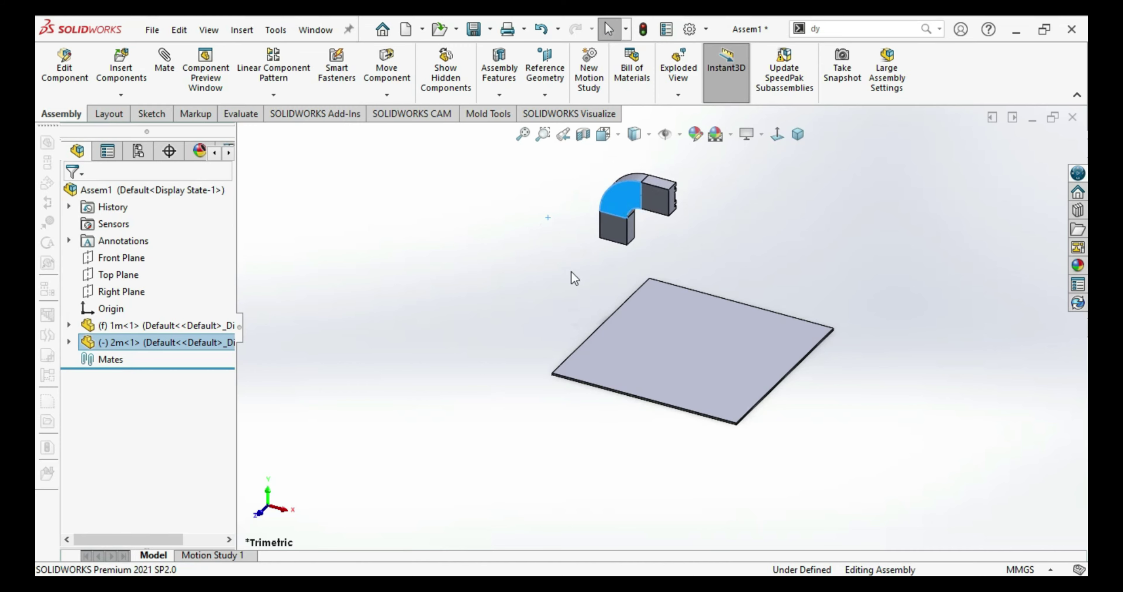
{"action": "left_click", "coordinate": [672, 261]}
{"action": "middle_click_drag", "start_coordinate": [672, 261], "coordinate": [591, 194]}
{"action": "middle_click_drag", "start_coordinate": [654, 231], "coordinate": [631, 308]}
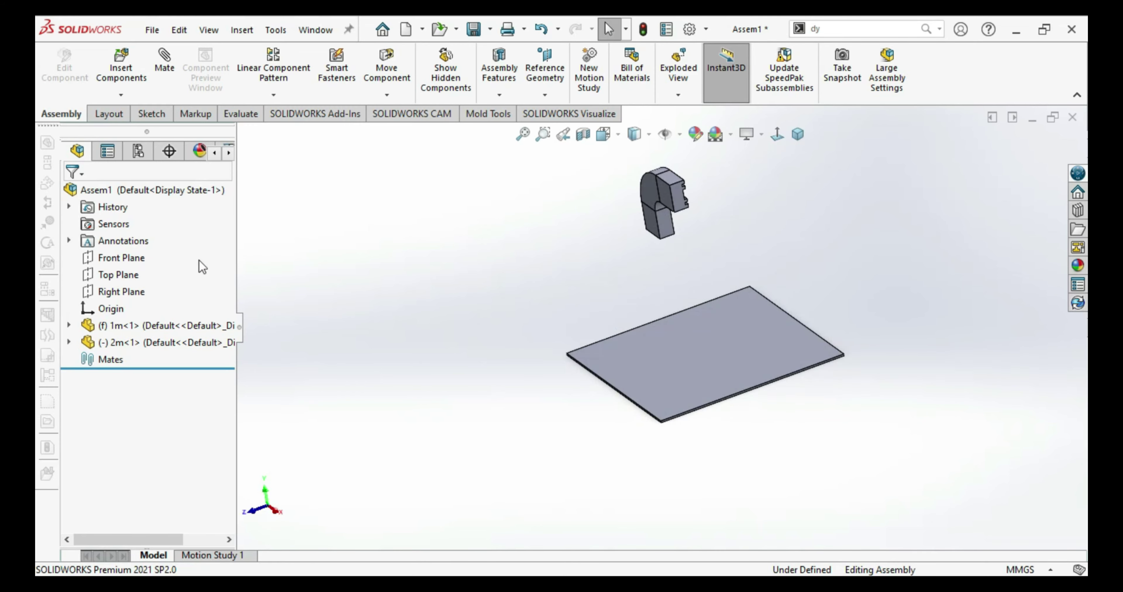
Step: Lower the bent part 2m closer to the top face of the plate
{"action": "left_click", "coordinate": [144, 342]}
{"action": "left_click", "coordinate": [446, 351]}
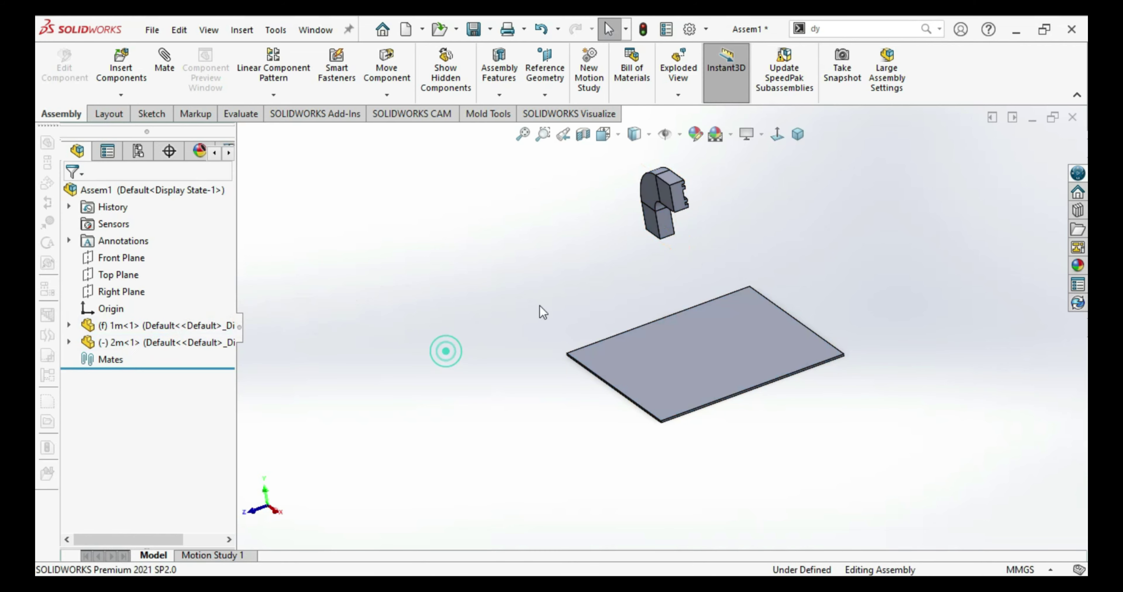
{"action": "left_click_drag", "start_coordinate": [664, 237], "coordinate": [662, 280]}
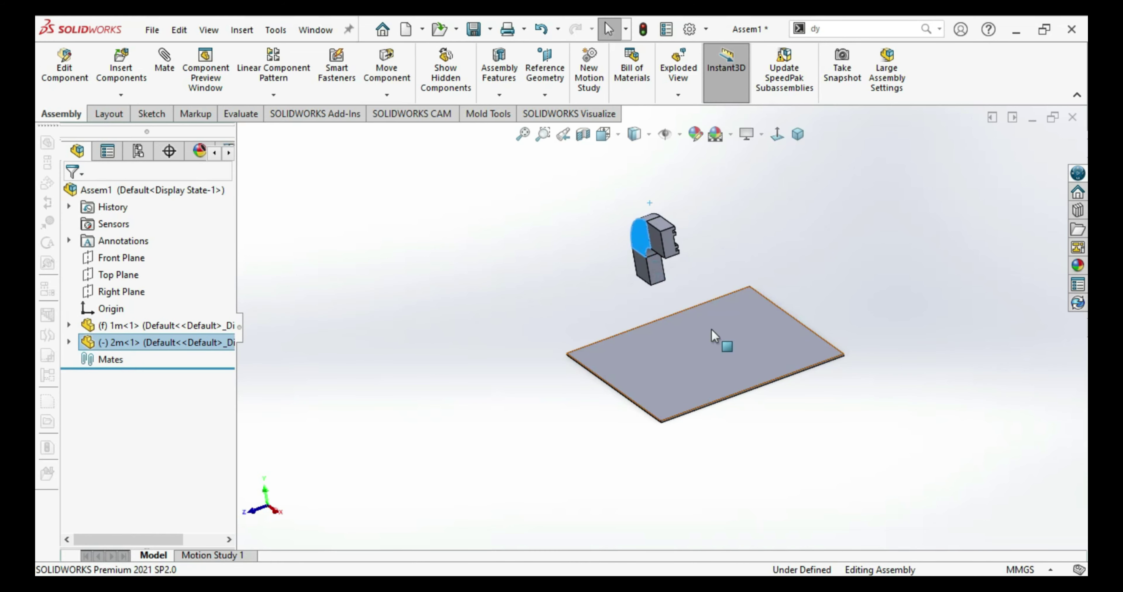
{"action": "left_click", "coordinate": [703, 273]}
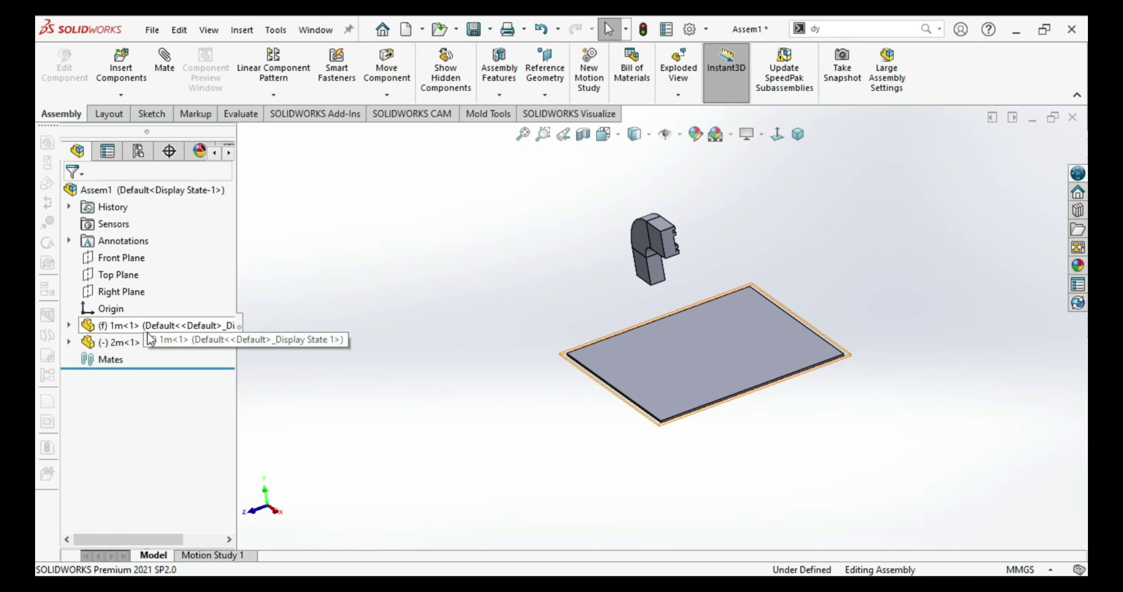
Step: Create a new assembly document without inserting any existing component
{"action": "left_click", "coordinate": [153, 28]}
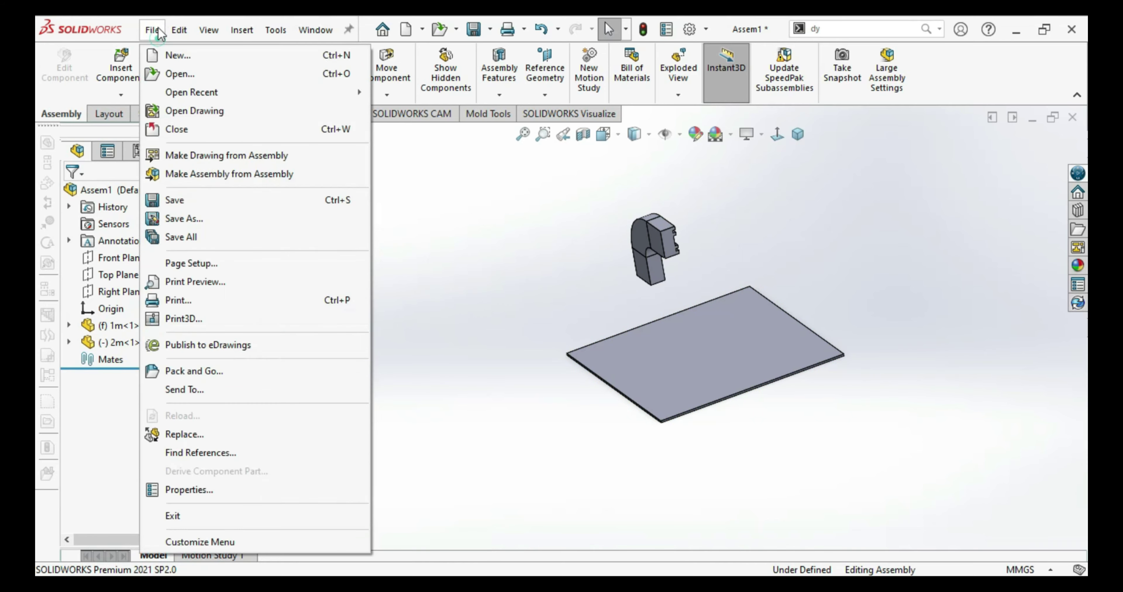
{"action": "left_click", "coordinate": [179, 54]}
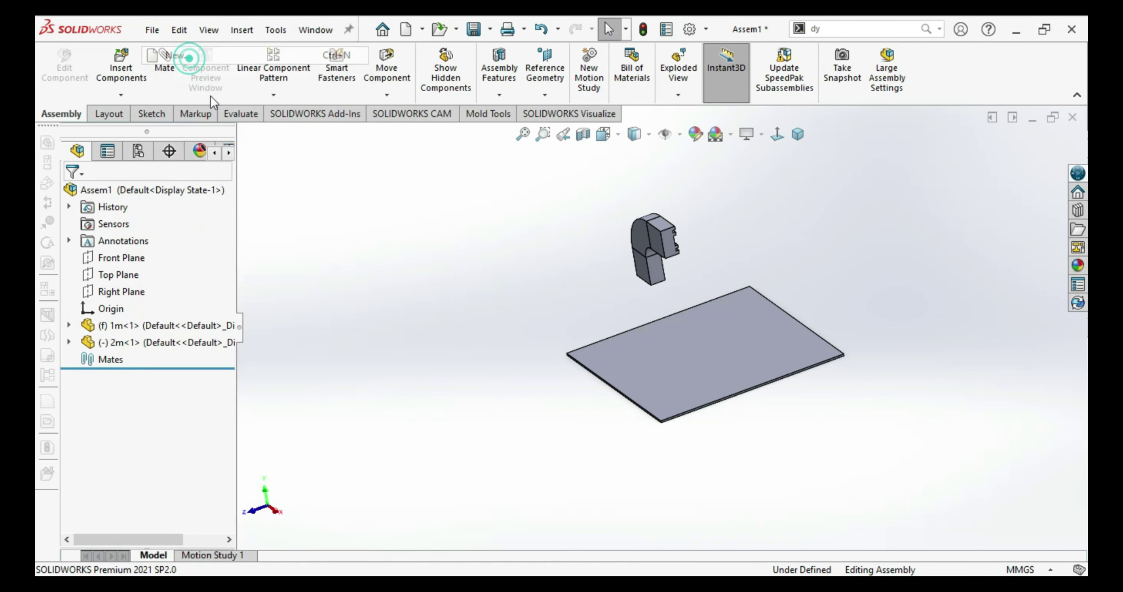
{"action": "left_click", "coordinate": [540, 274]}
{"action": "left_click", "coordinate": [617, 501]}
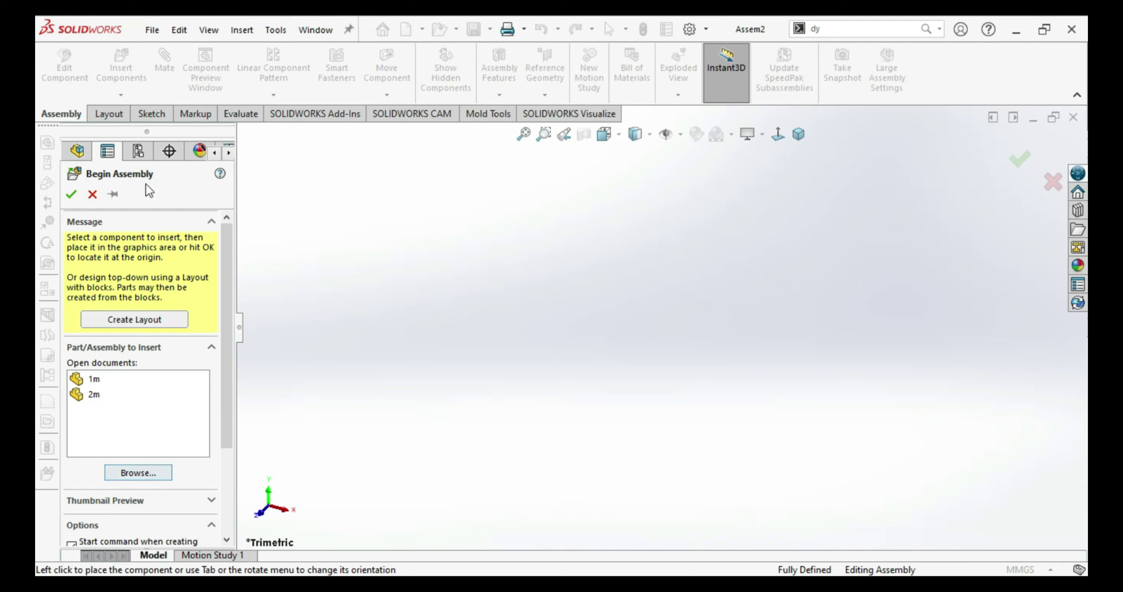
{"action": "left_click", "coordinate": [93, 195]}
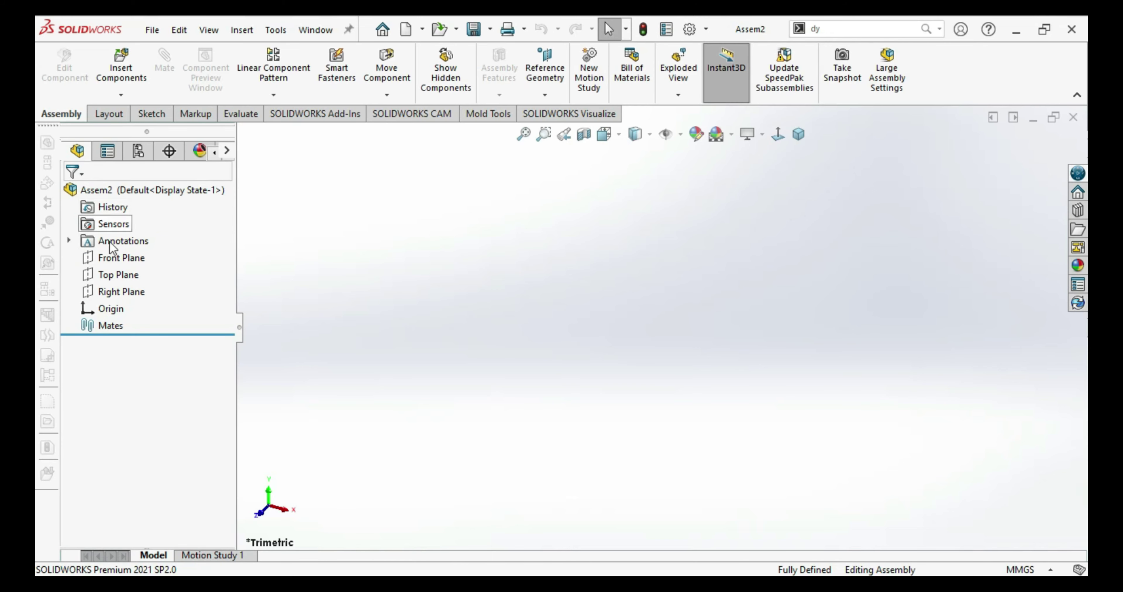
Step: Insert a new part into the empty assembly, with its first sketch on the Top Plane
{"action": "left_click", "coordinate": [121, 275]}
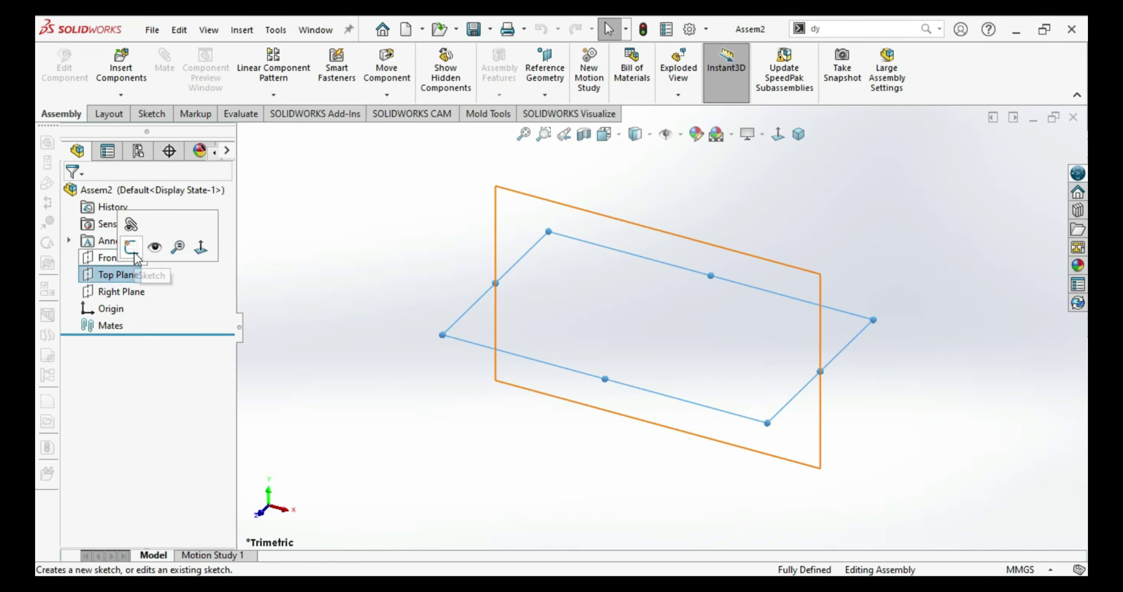
{"action": "left_click", "coordinate": [131, 93]}
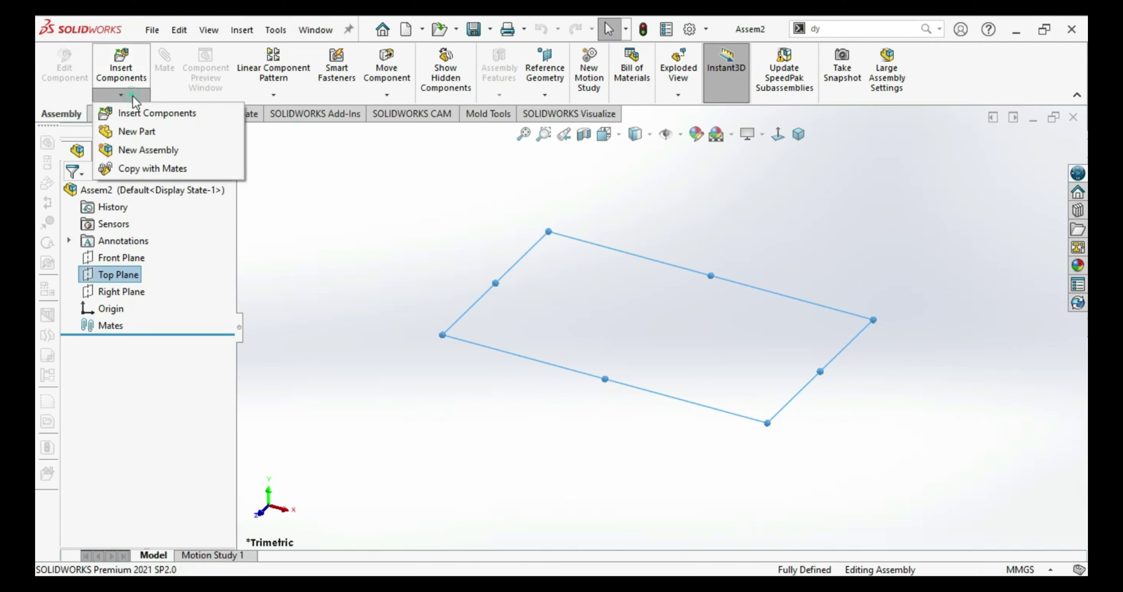
{"action": "left_click", "coordinate": [142, 132]}
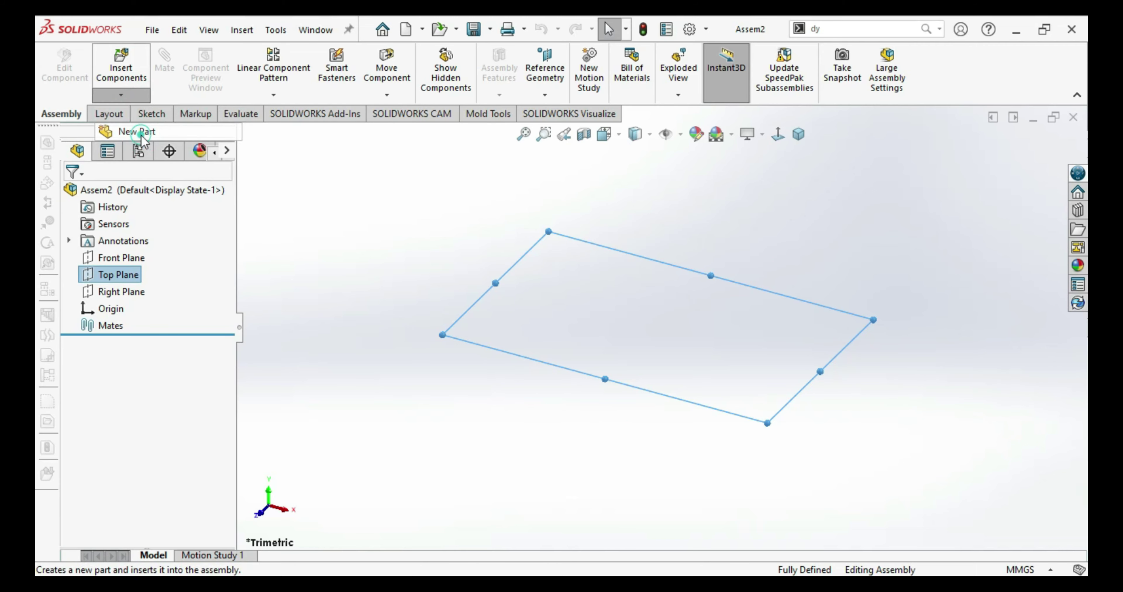
{"action": "left_click", "coordinate": [125, 275]}
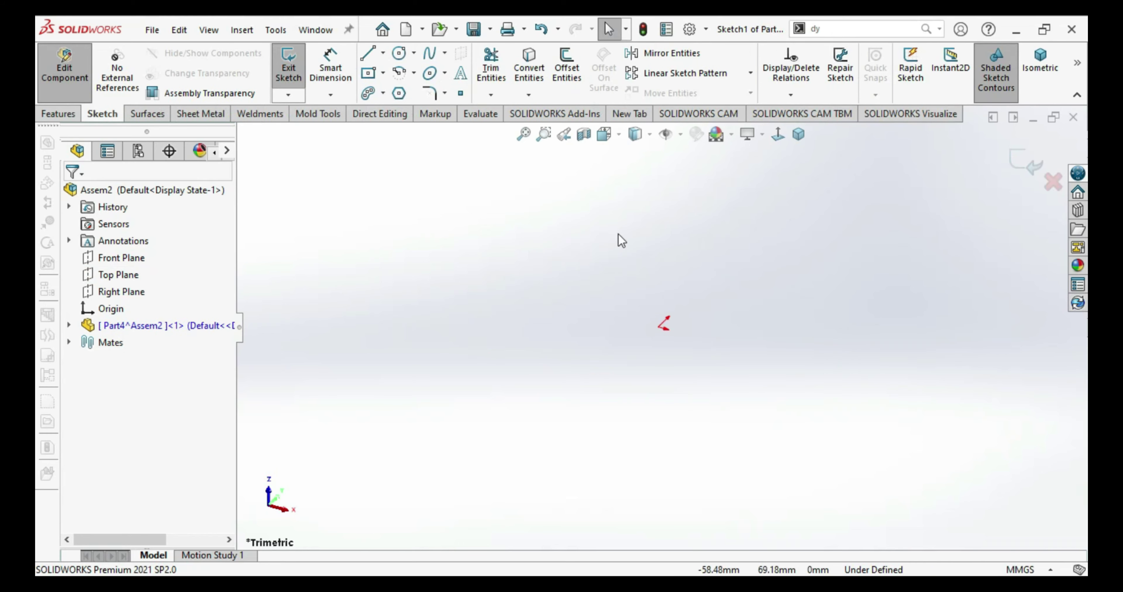
Step: Sketch a center rectangle about 177 mm high, centred on the origin
{"action": "key", "text": "ctrl+8"}
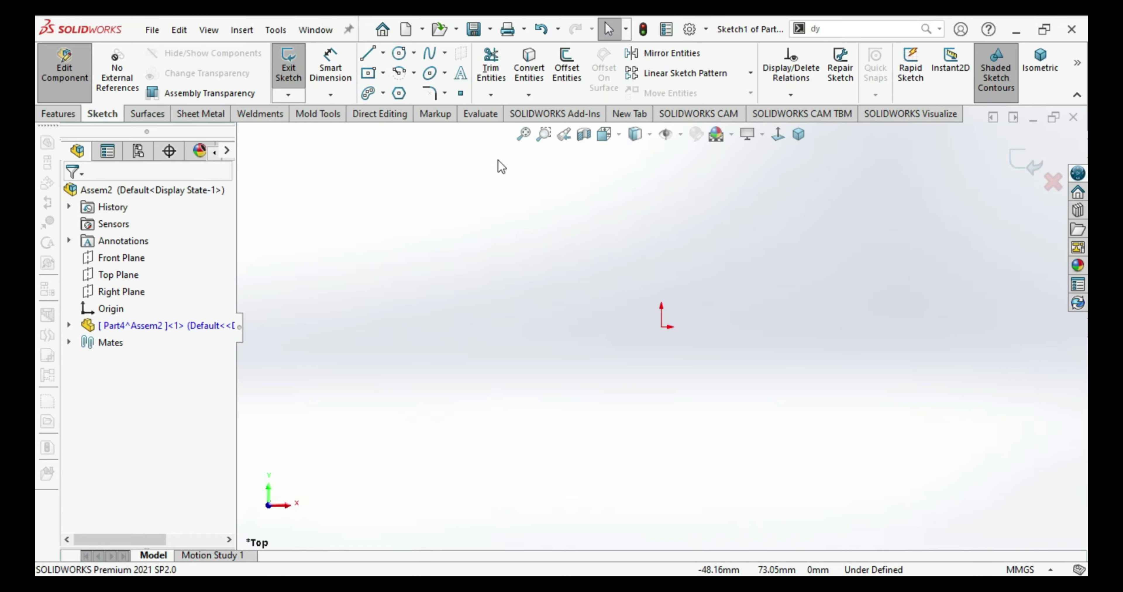
{"action": "left_click", "coordinate": [384, 74]}
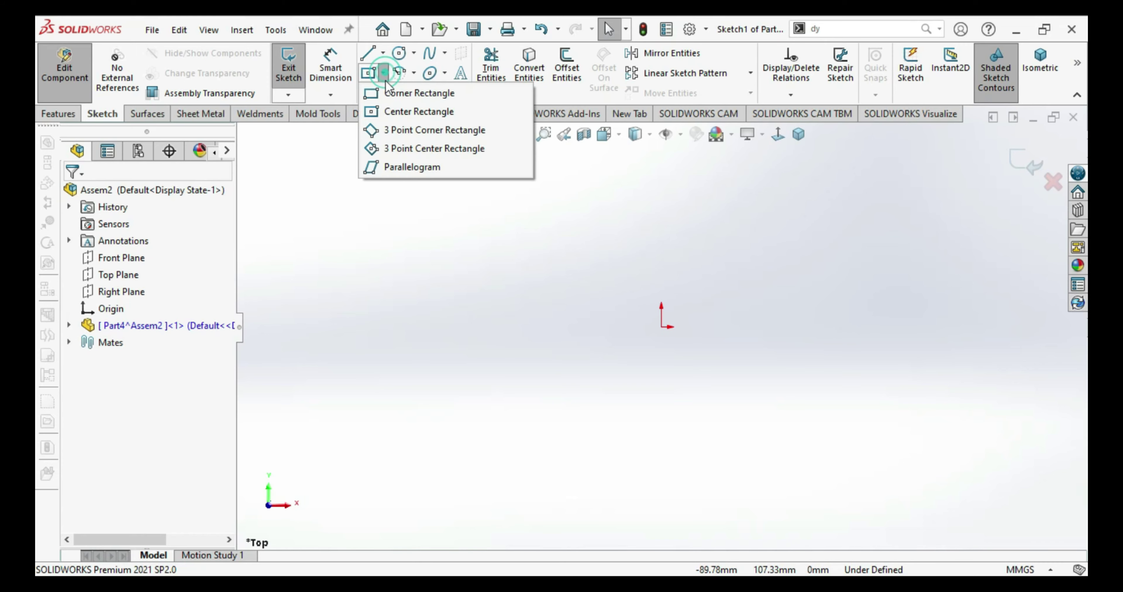
{"action": "left_click", "coordinate": [391, 114]}
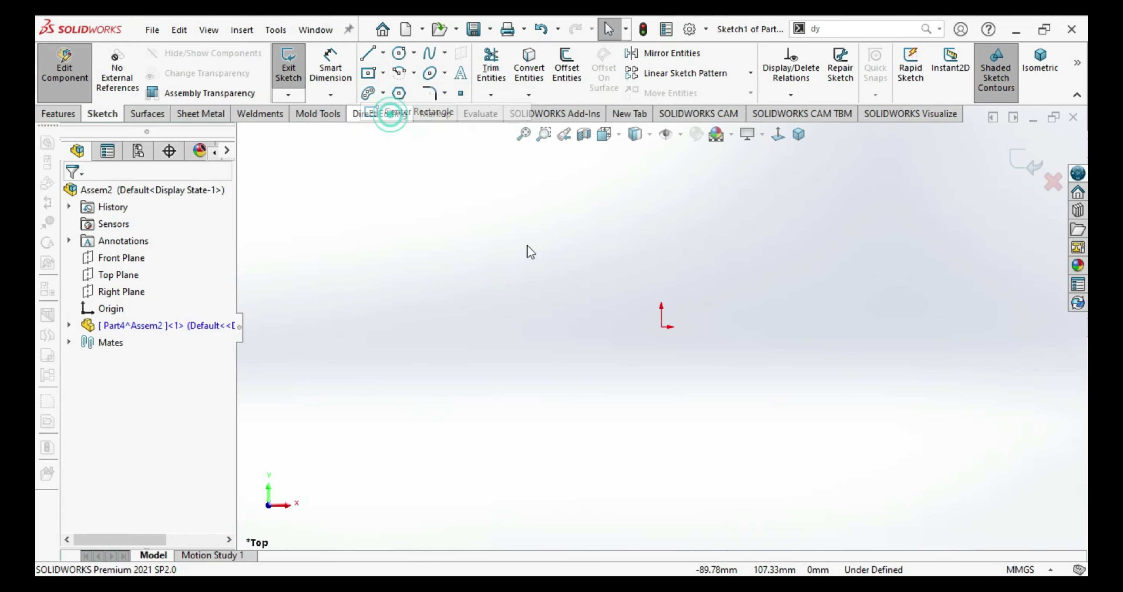
{"action": "left_click", "coordinate": [665, 333]}
{"action": "left_click", "coordinate": [808, 494]}
Step: Dimension the rectangle's vertical side to 1000 mm
{"action": "right_click_drag", "start_coordinate": [838, 472], "coordinate": [836, 427]}
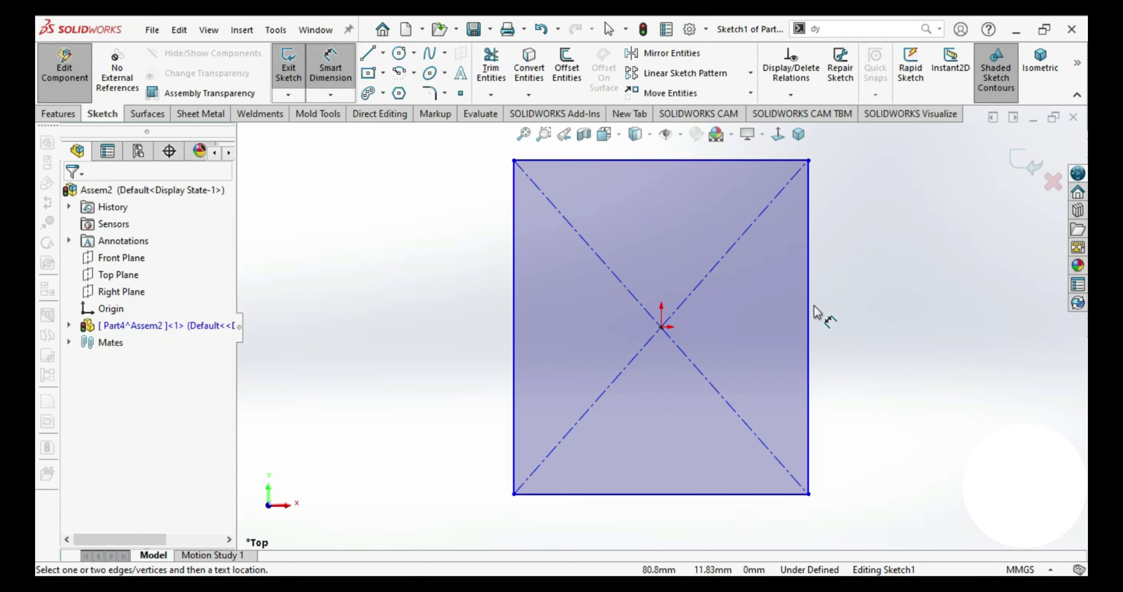
{"action": "left_click", "coordinate": [809, 309]}
{"action": "left_click", "coordinate": [890, 317]}
{"action": "type", "text": "10"}
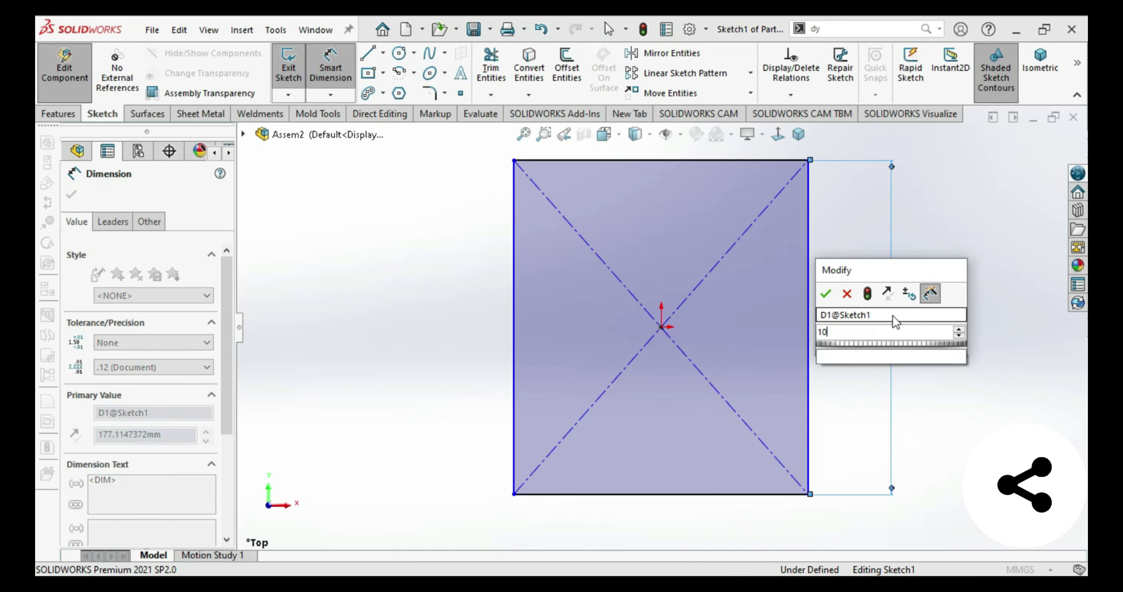
{"action": "type", "text": "00"}
{"action": "key", "text": "Return"}
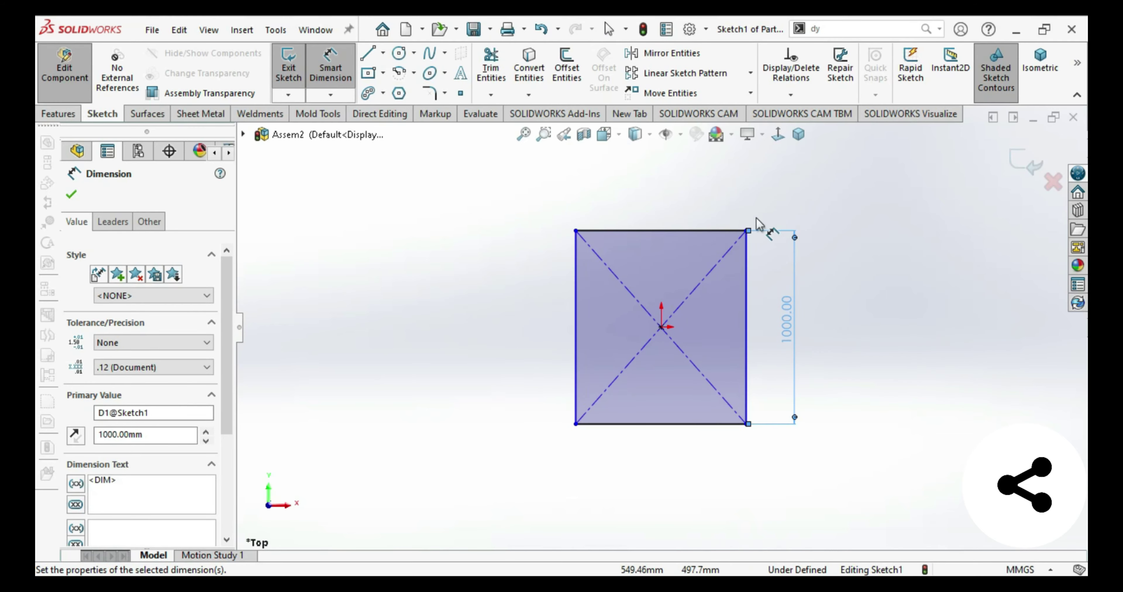
{"action": "right_click", "coordinate": [743, 209]}
{"action": "left_click", "coordinate": [749, 274]}
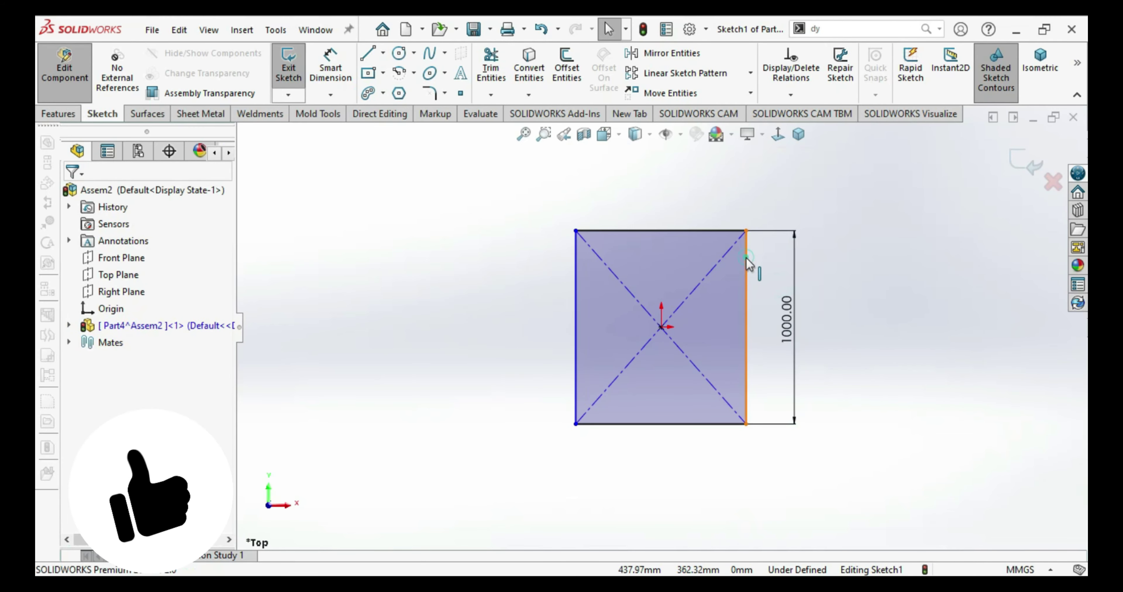
Step: Add an Equal relation between a vertical and a horizontal side of the rectangle
{"action": "left_click", "coordinate": [746, 257]}
{"action": "left_click", "coordinate": [717, 231], "text": "ctrl"}
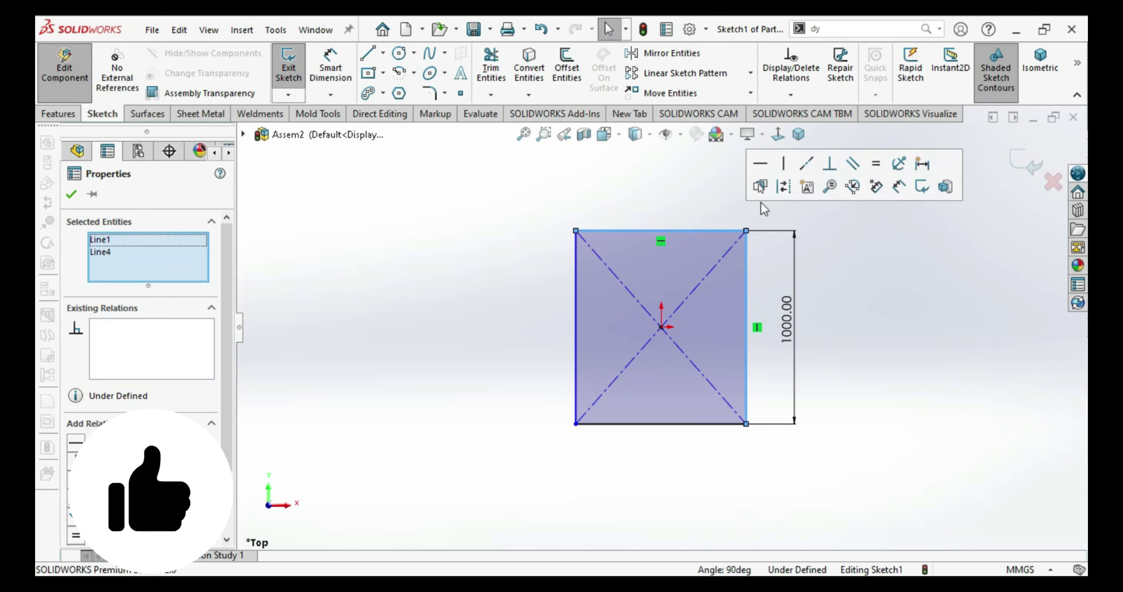
{"action": "left_click", "coordinate": [875, 164]}
{"action": "left_click", "coordinate": [874, 292]}
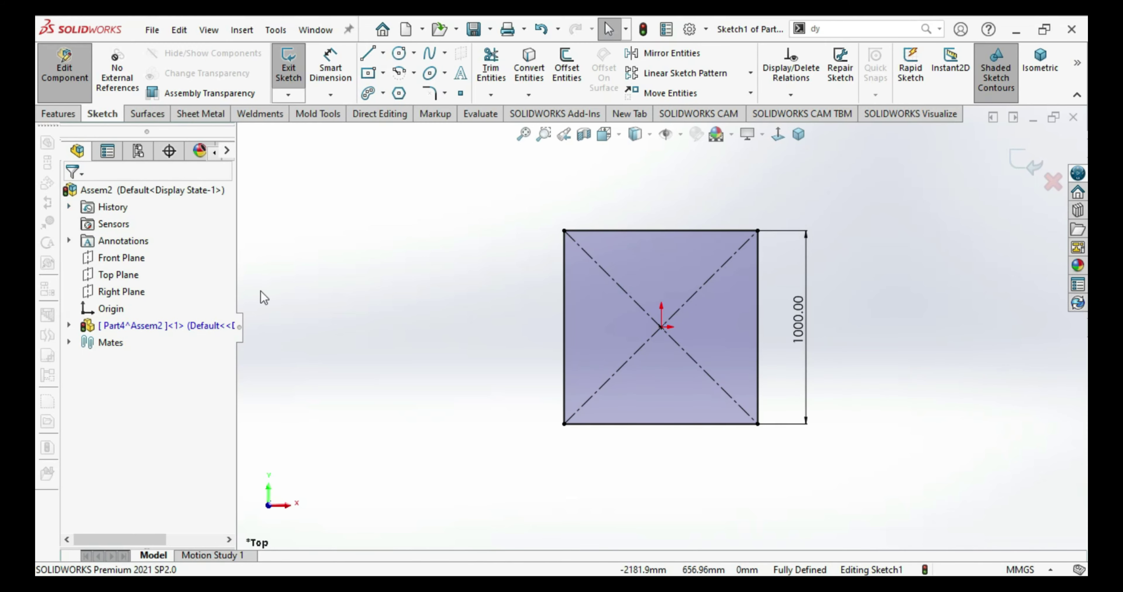
Step: Extrude the square sketch 10 mm and return from the part to the assembly
{"action": "left_click", "coordinate": [56, 114]}
{"action": "left_click", "coordinate": [294, 69]}
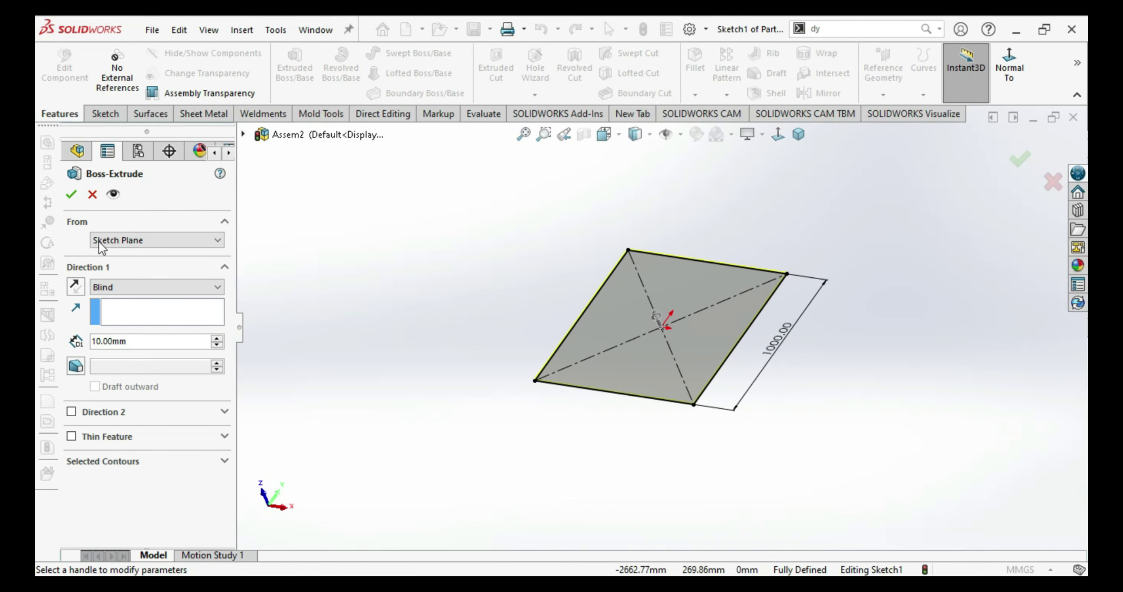
{"action": "left_click", "coordinate": [71, 194]}
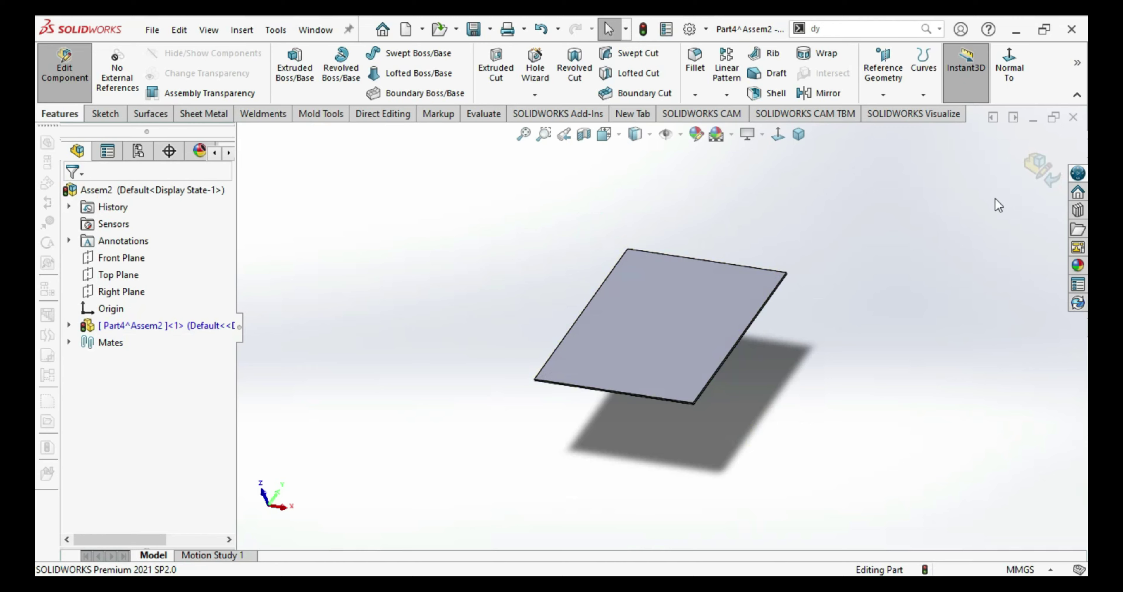
{"action": "left_click", "coordinate": [1030, 171]}
Step: Insert a second new part beside the square plate's part, starting its sketch on the assembly's Top Plane
{"action": "middle_click_drag", "start_coordinate": [940, 233], "coordinate": [733, 240]}
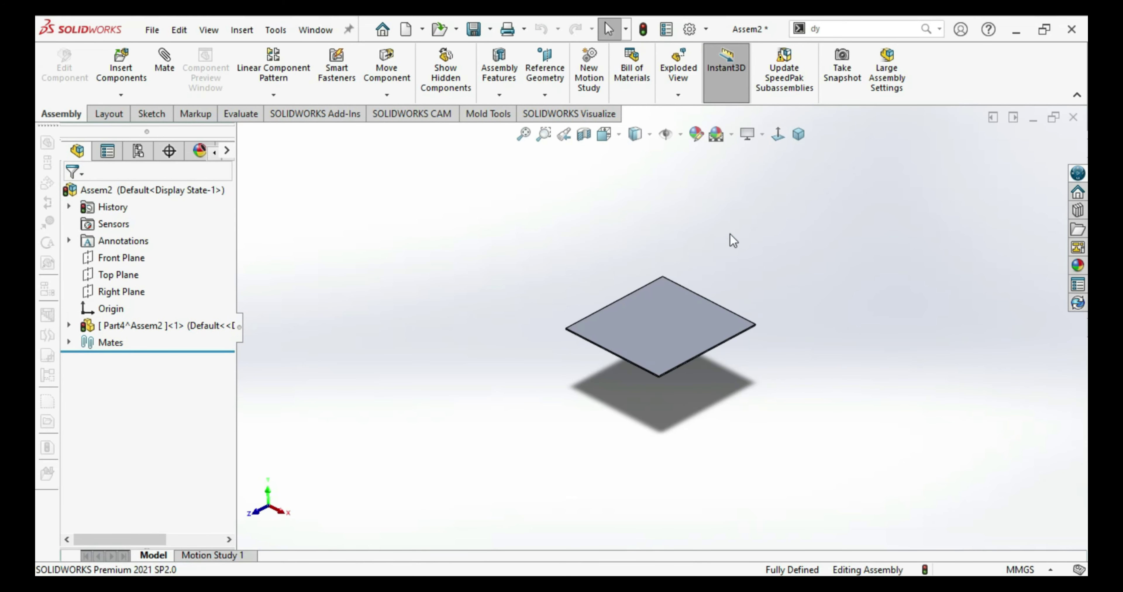
{"action": "left_click", "coordinate": [127, 93]}
{"action": "left_click", "coordinate": [144, 132]}
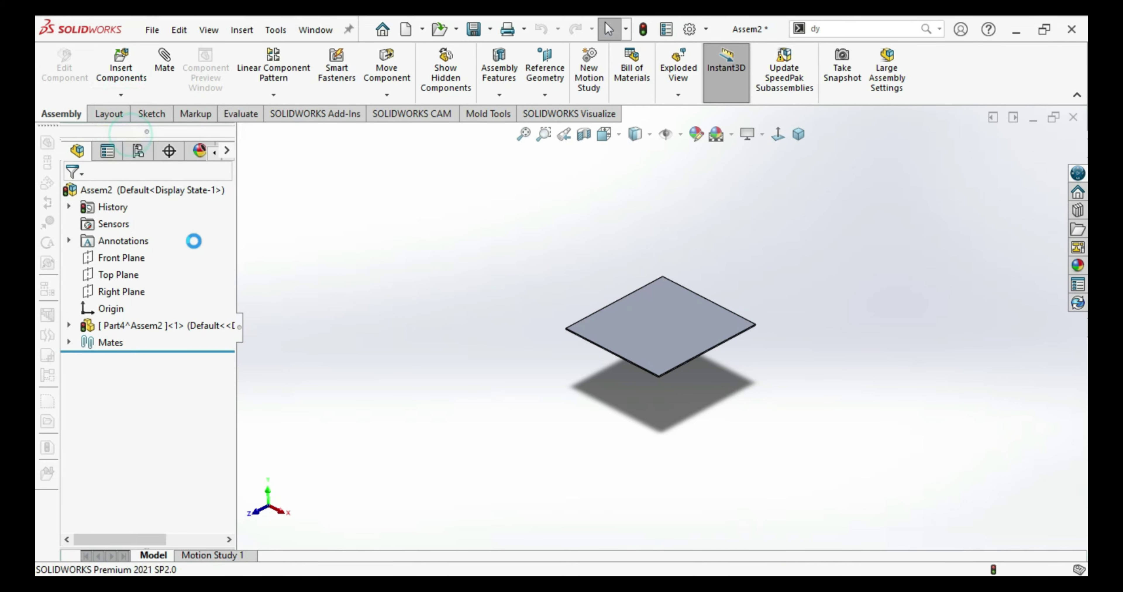
{"action": "left_click", "coordinate": [91, 277]}
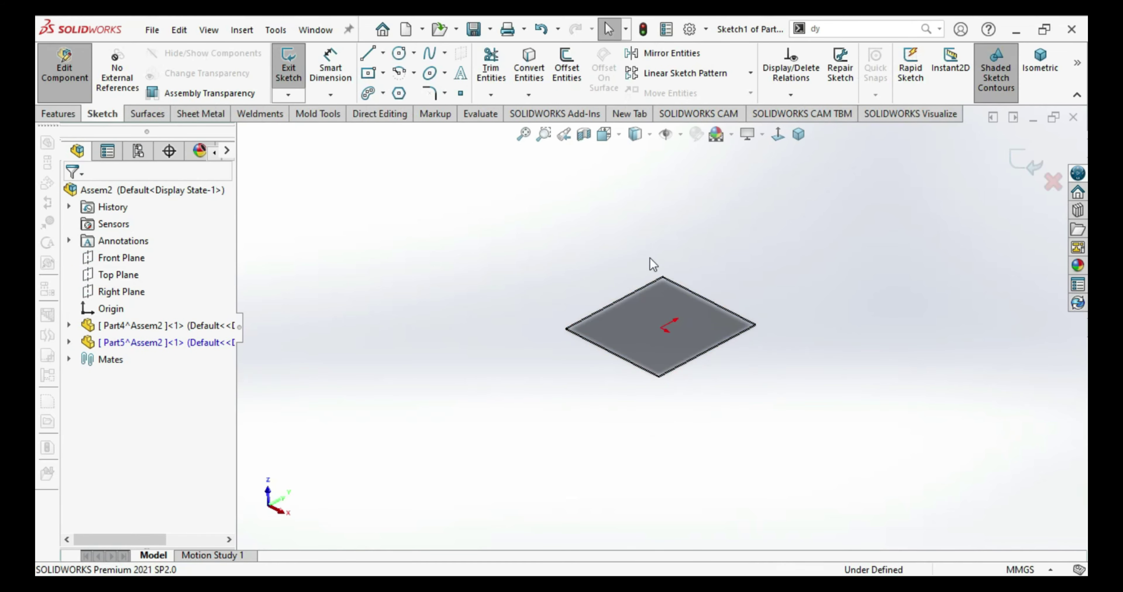
Step: Draw a vertical centerline upward from the origin, ending it inside the plate's outline
{"action": "left_click", "coordinate": [778, 134]}
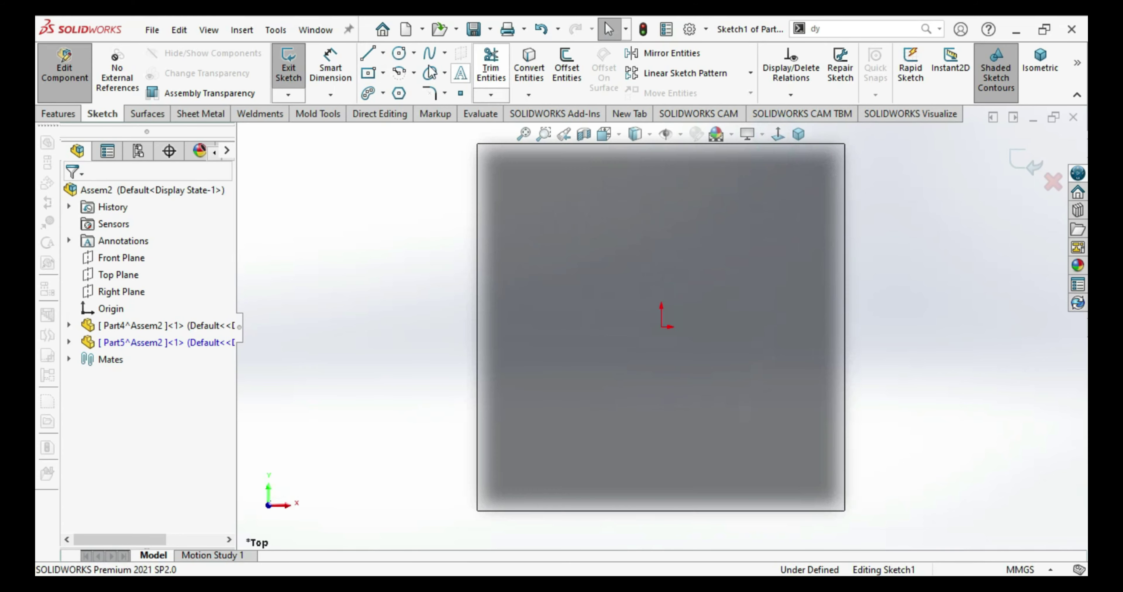
{"action": "left_click", "coordinate": [385, 57]}
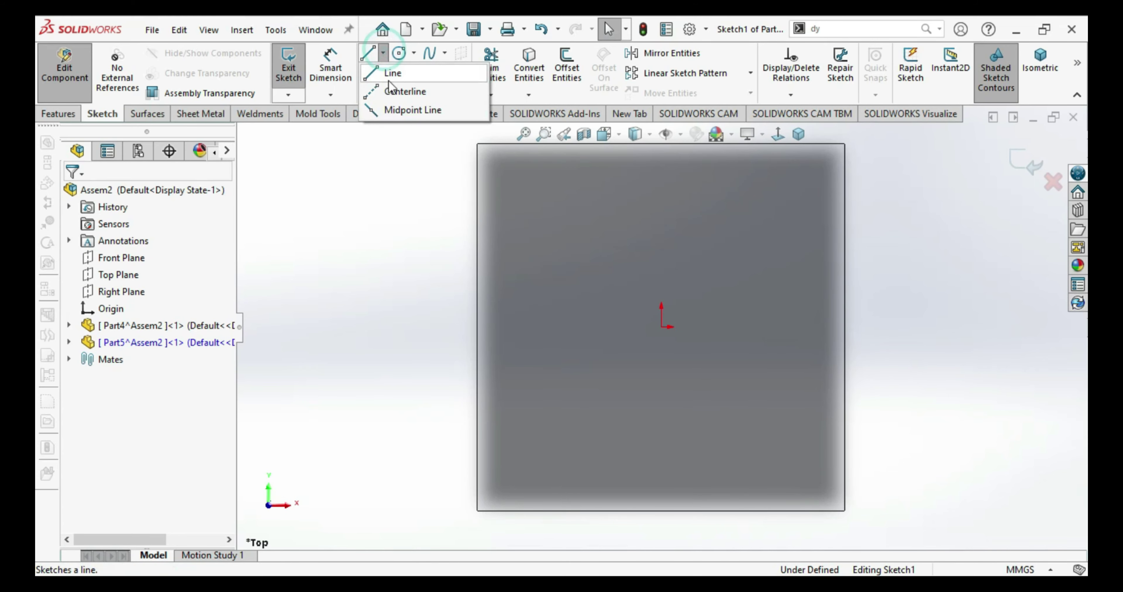
{"action": "left_click", "coordinate": [394, 89]}
{"action": "left_click", "coordinate": [661, 327]}
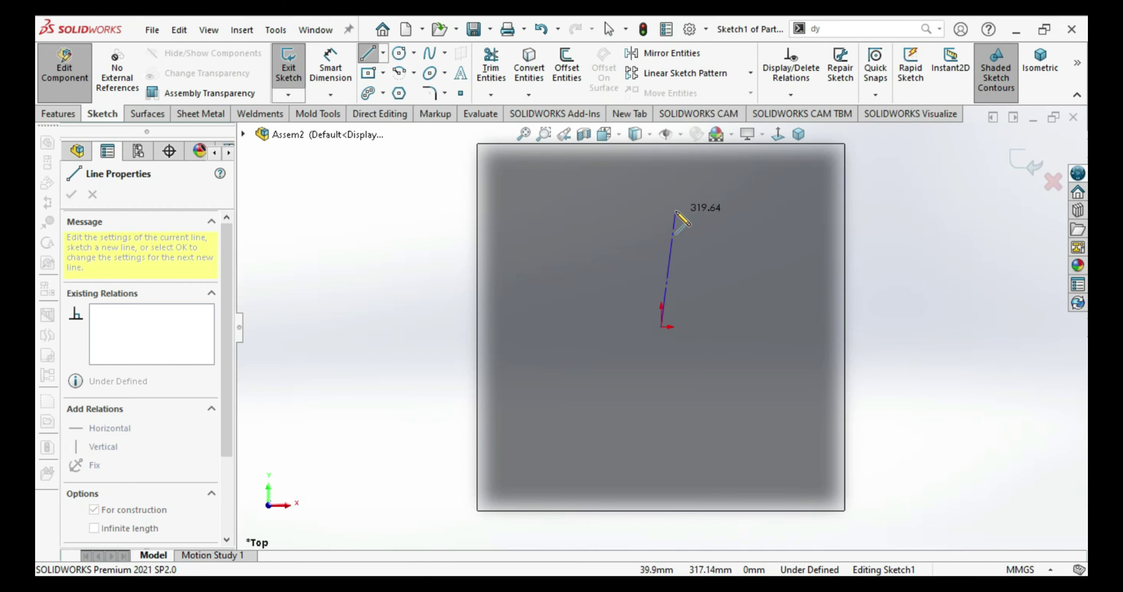
{"action": "left_click", "coordinate": [658, 183]}
{"action": "right_click", "coordinate": [659, 183]}
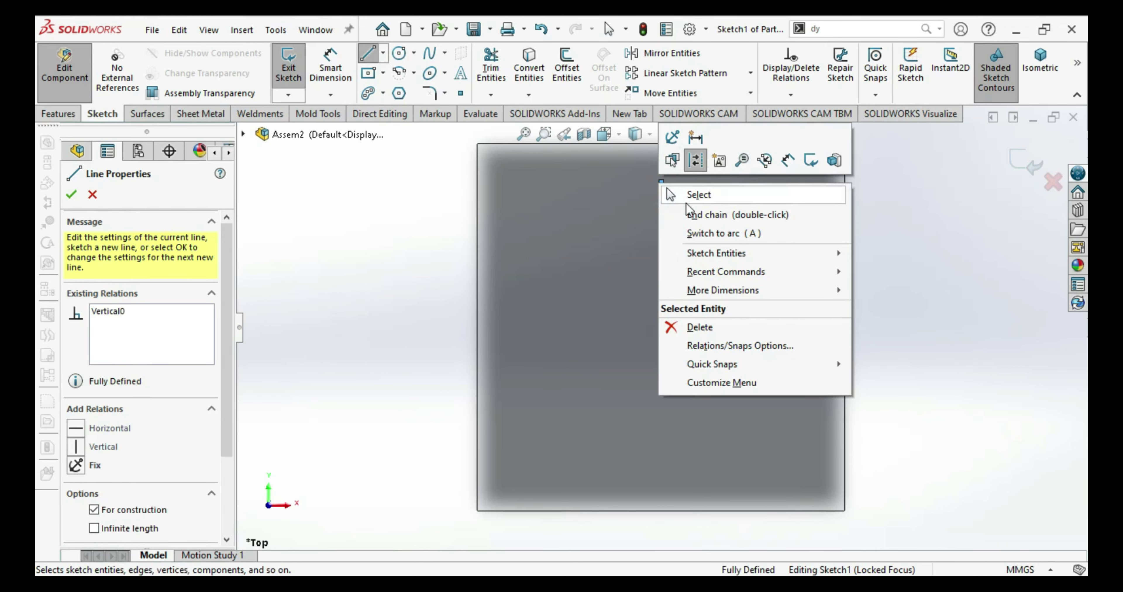
{"action": "left_click", "coordinate": [686, 203]}
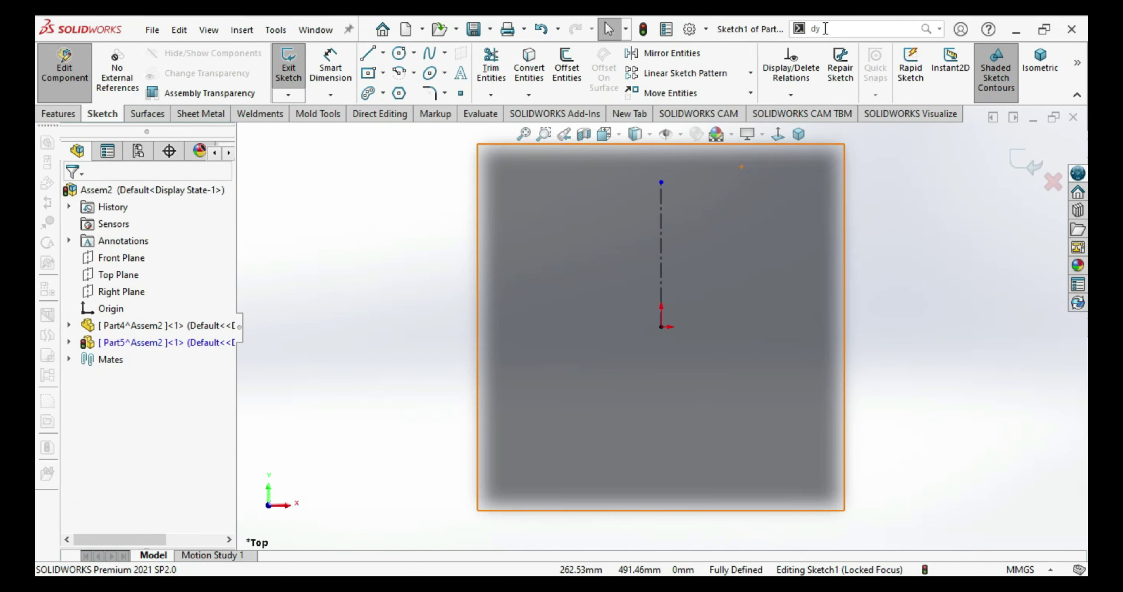
Step: Find Dynamic Mirror Entities with the command search "dy" and activate it about the vertical centerline
{"action": "type", "text": "dy"}
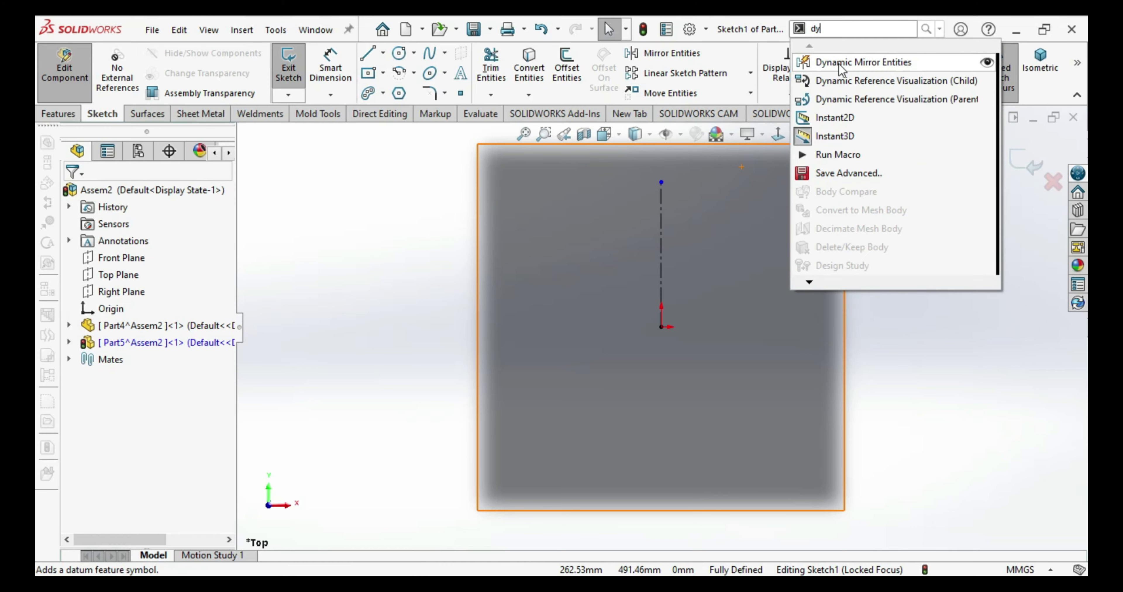
{"action": "key", "text": "Return"}
{"action": "left_click", "coordinate": [659, 222]}
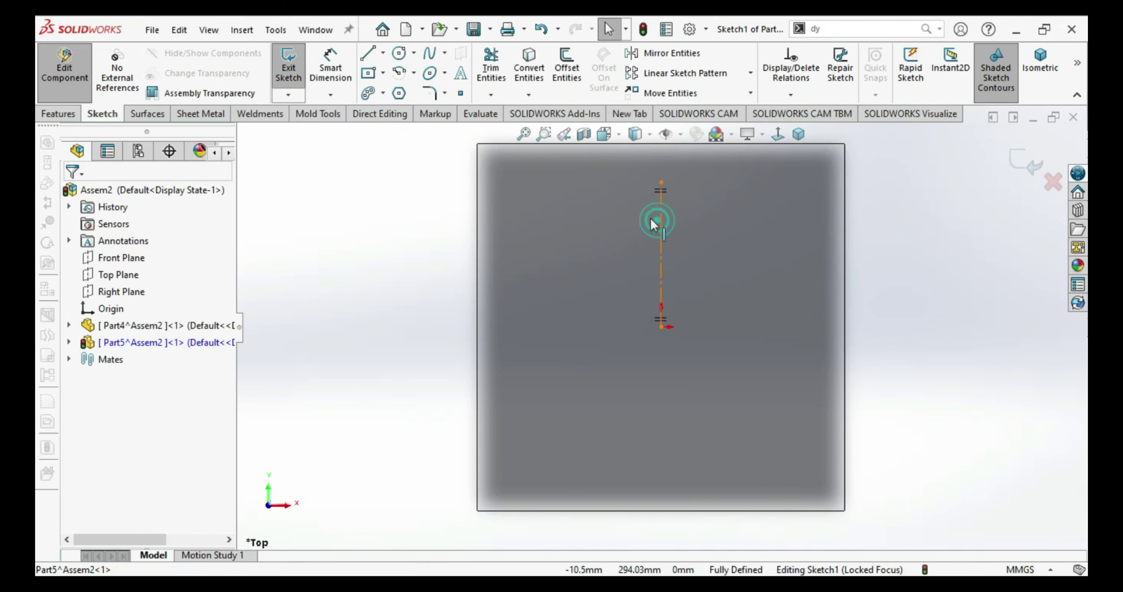
Step: Draw the mirrored stepped upper edge across the centerline with straight lines, forming notches about 75 mm deep
{"action": "key", "text": "l"}
{"action": "left_click", "coordinate": [661, 209]}
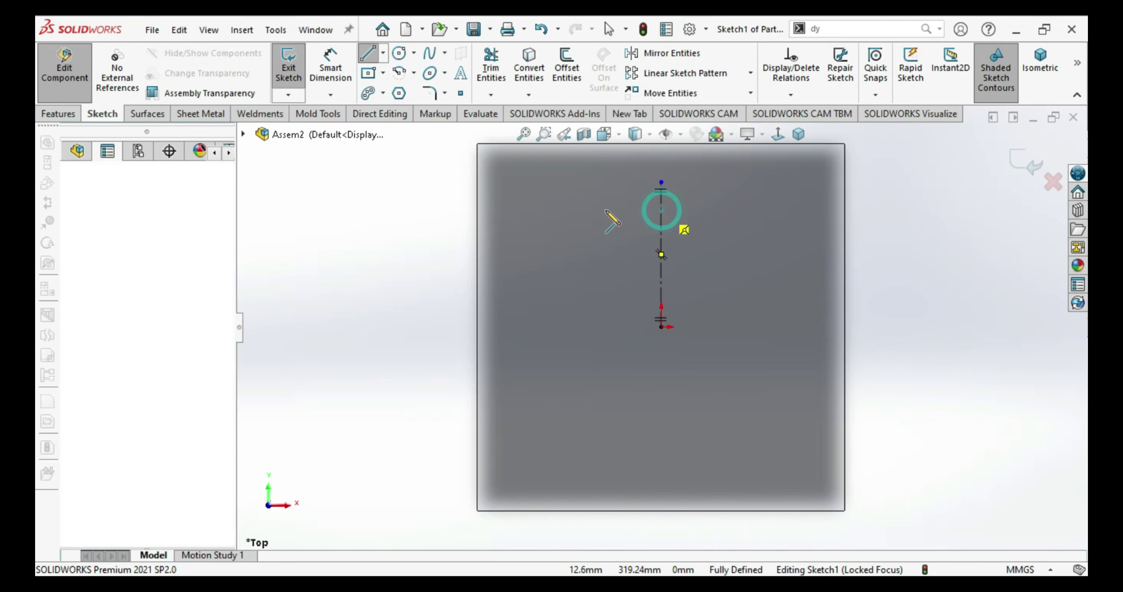
{"action": "left_click", "coordinate": [625, 210]}
{"action": "left_click", "coordinate": [625, 182]}
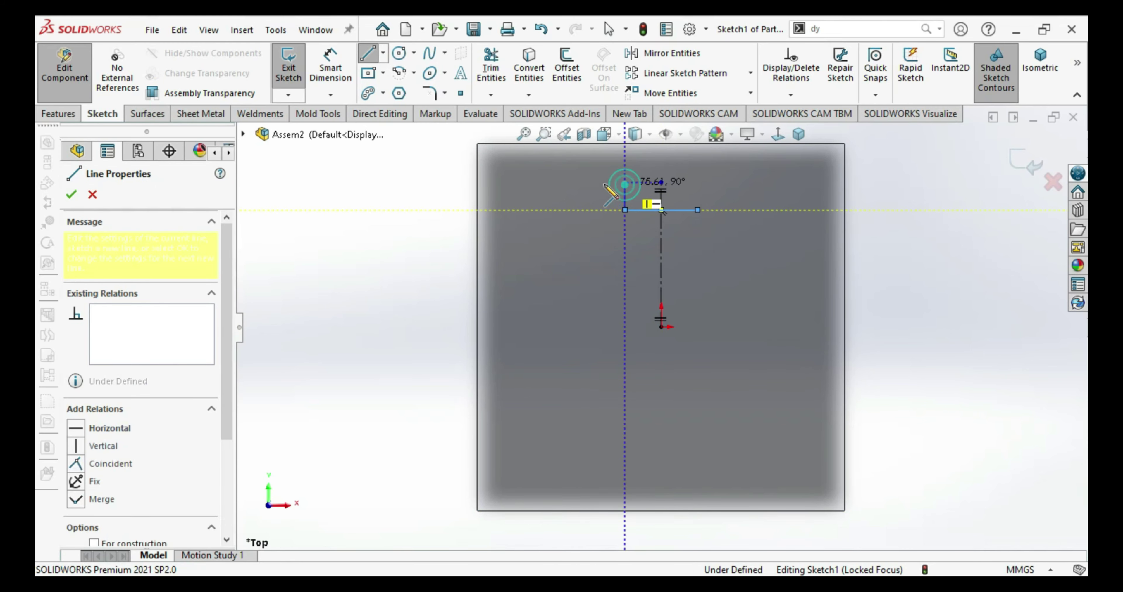
{"action": "left_click", "coordinate": [603, 182]}
{"action": "left_click", "coordinate": [603, 210]}
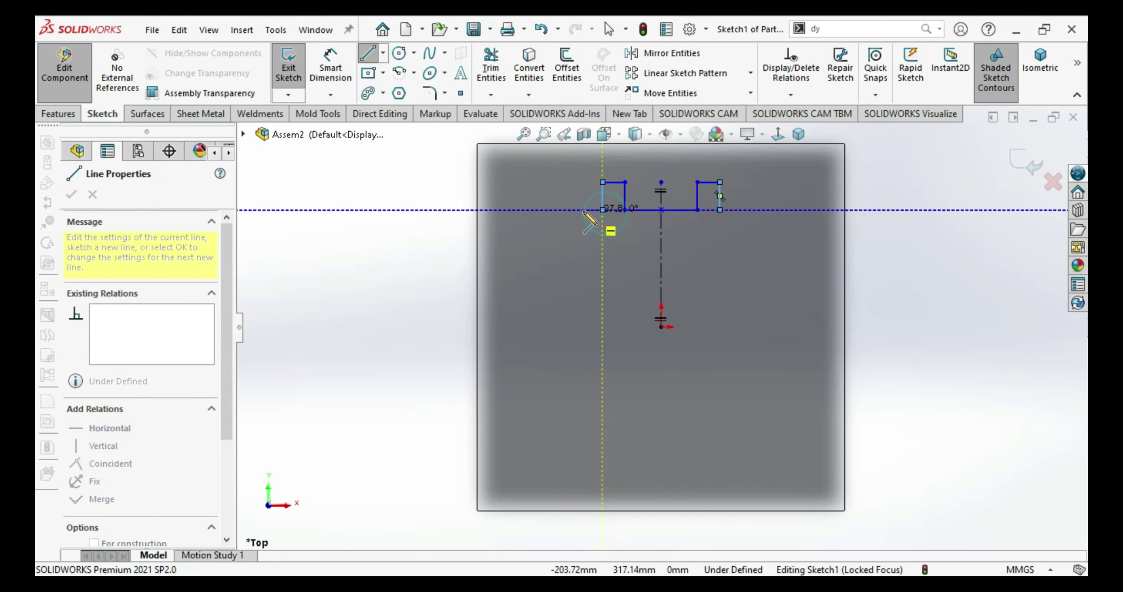
{"action": "left_click", "coordinate": [576, 210]}
{"action": "left_click", "coordinate": [577, 182]}
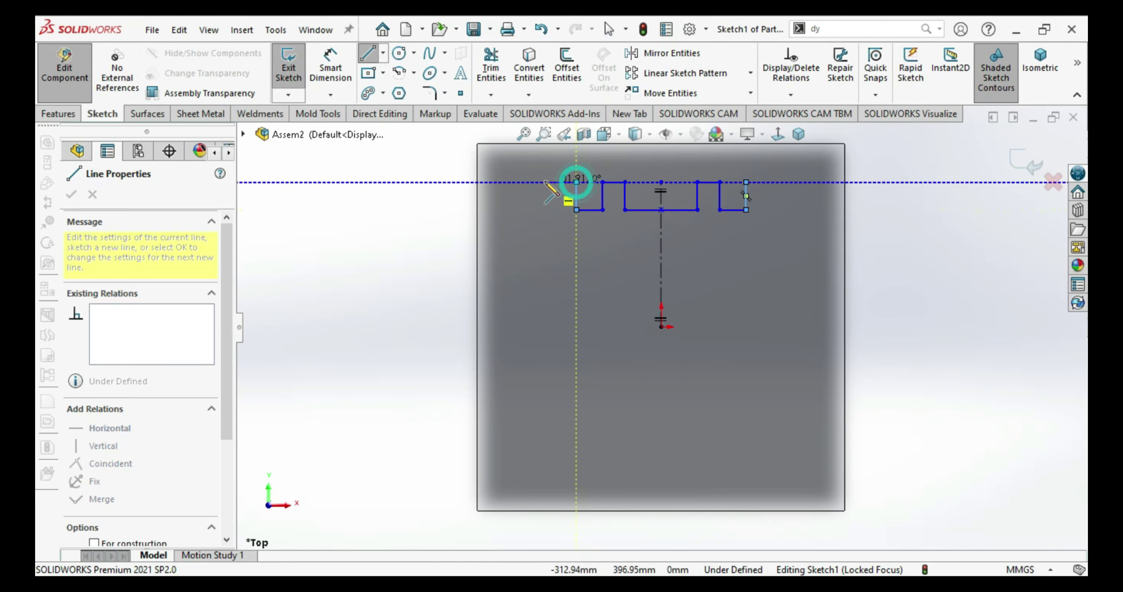
{"action": "left_click", "coordinate": [545, 182]}
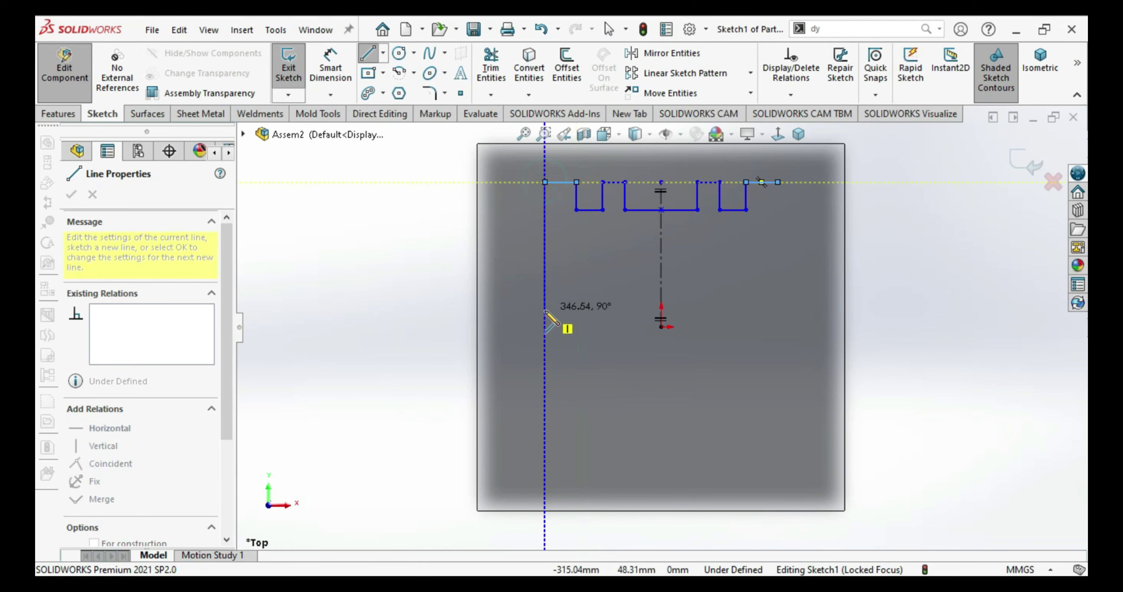
Step: Close the notched outline down its side and along the origin's horizontal, and finish the sketch
{"action": "left_click", "coordinate": [544, 327]}
{"action": "left_click", "coordinate": [661, 327]}
{"action": "right_click", "coordinate": [661, 328]}
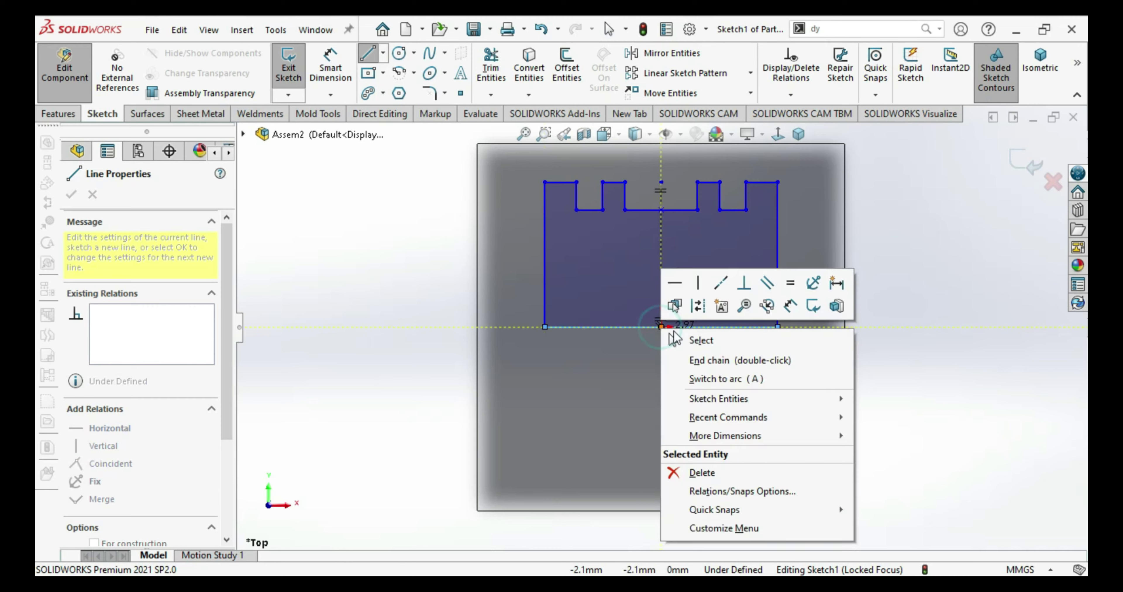
{"action": "left_click", "coordinate": [683, 343]}
{"action": "left_click", "coordinate": [58, 114]}
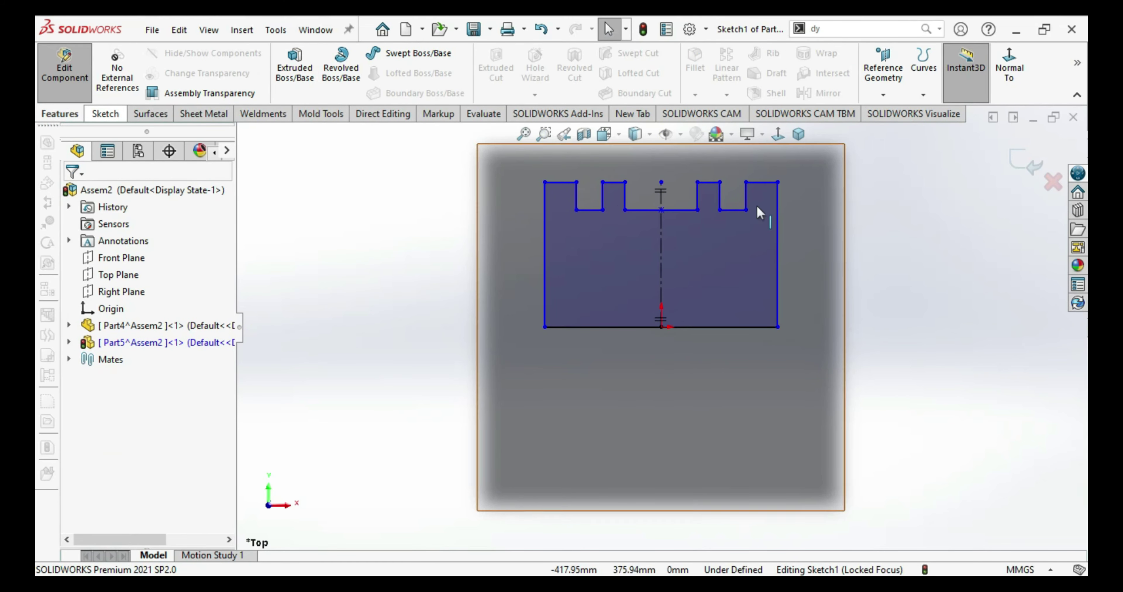
{"action": "left_click", "coordinate": [1043, 160]}
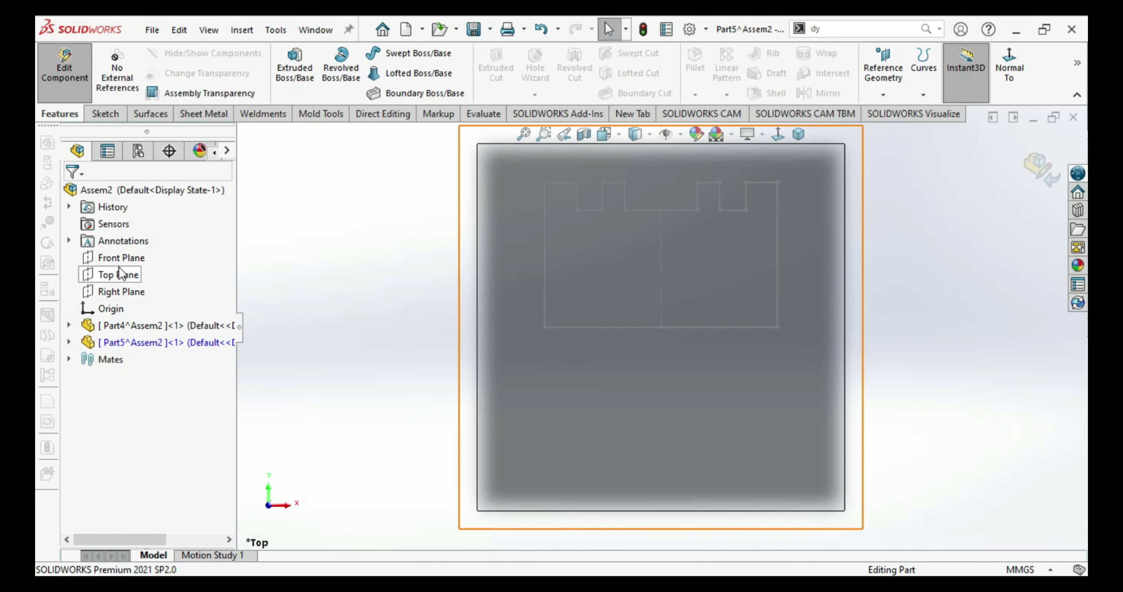
Step: On the Front Plane, sketch a vertical line about 698 mm from the origin, a tangent quarter arc of about 252 mm radius and a horizontal line
{"action": "left_click", "coordinate": [119, 257]}
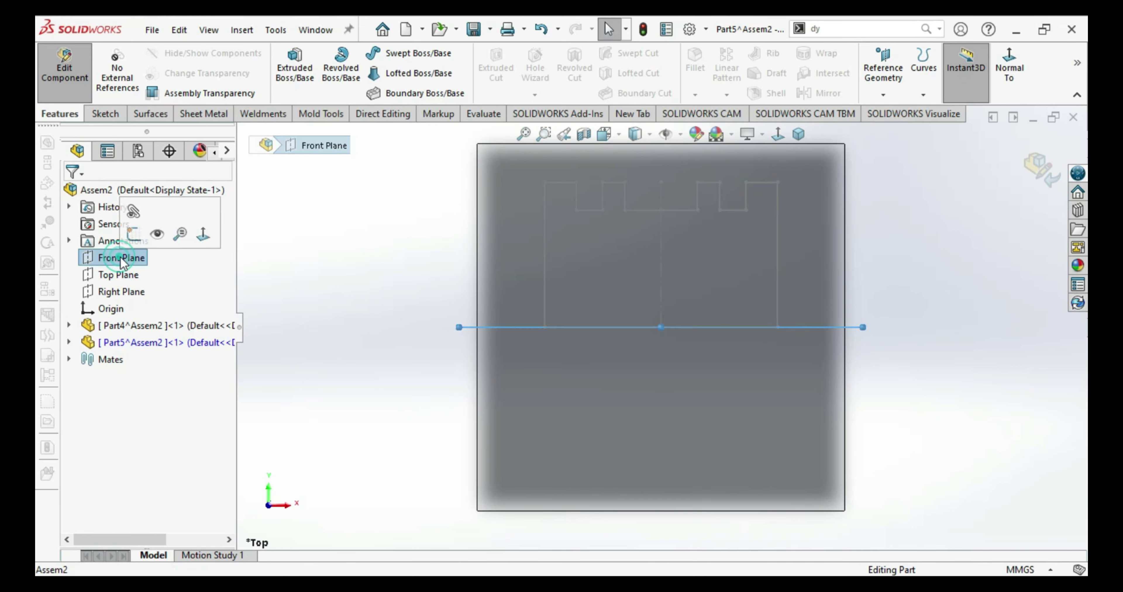
{"action": "left_click", "coordinate": [134, 241]}
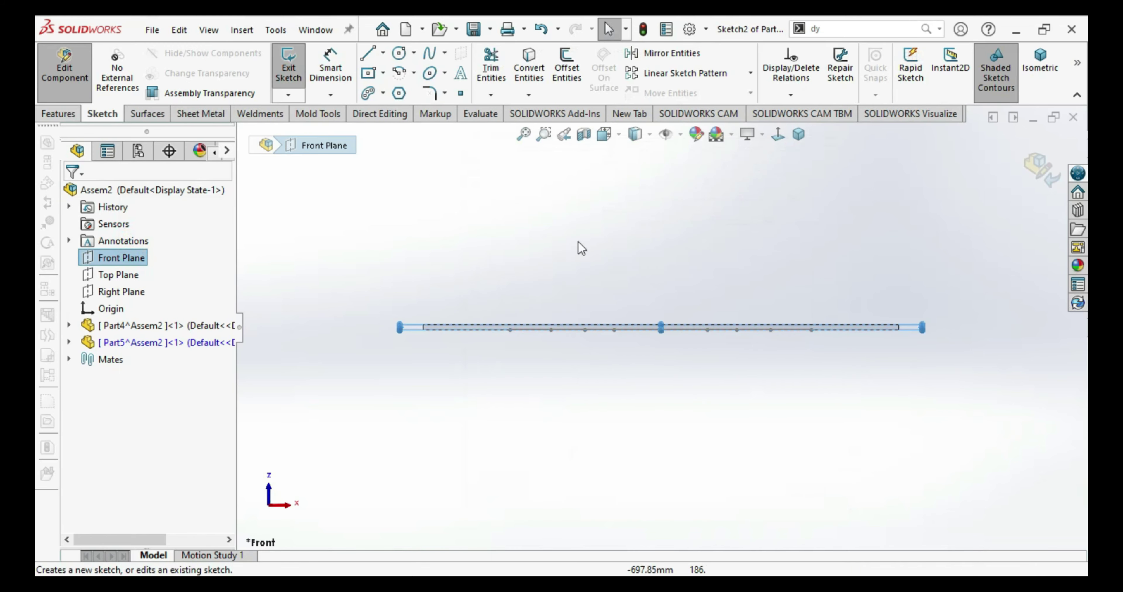
{"action": "left_click", "coordinate": [661, 326]}
{"action": "scroll", "coordinate": [673, 189], "scroll_direction": "up", "scroll_amount": 3}
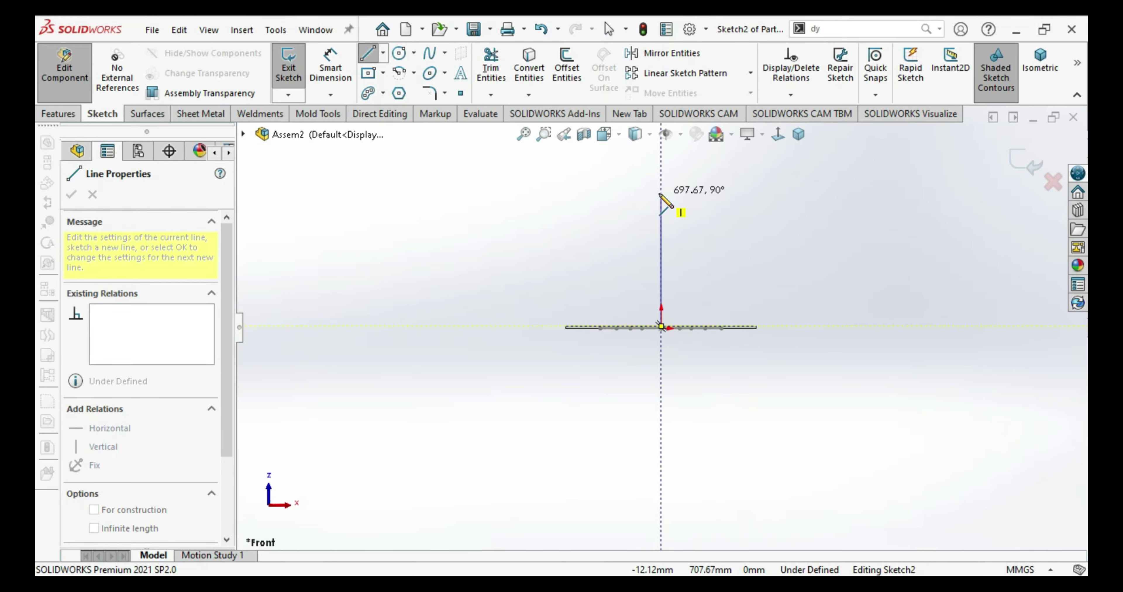
{"action": "left_click", "coordinate": [661, 193]}
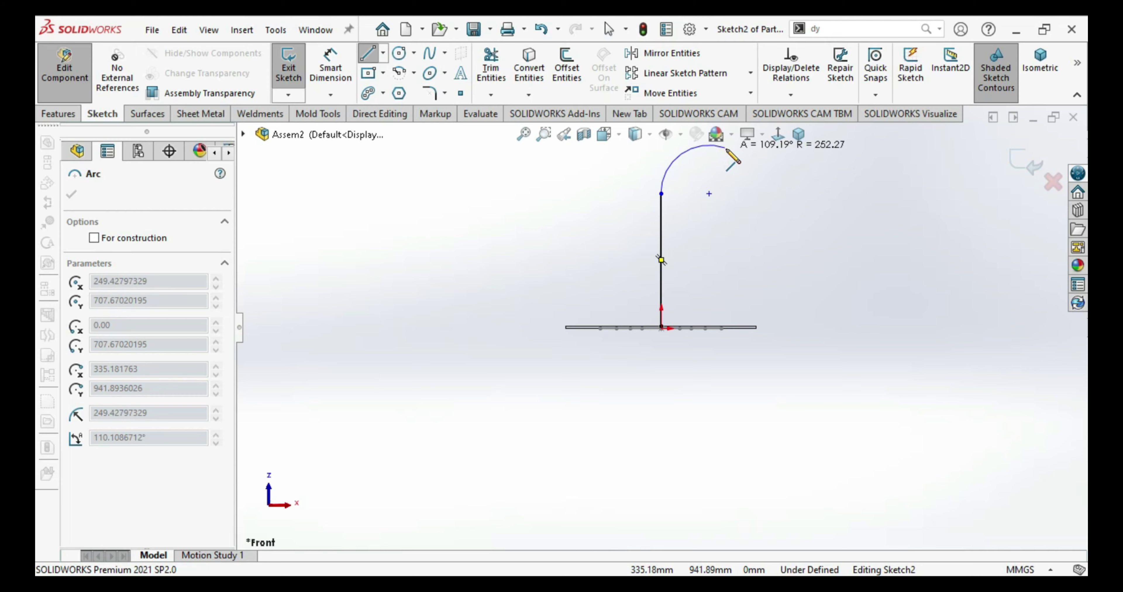
{"action": "left_click", "coordinate": [710, 146]}
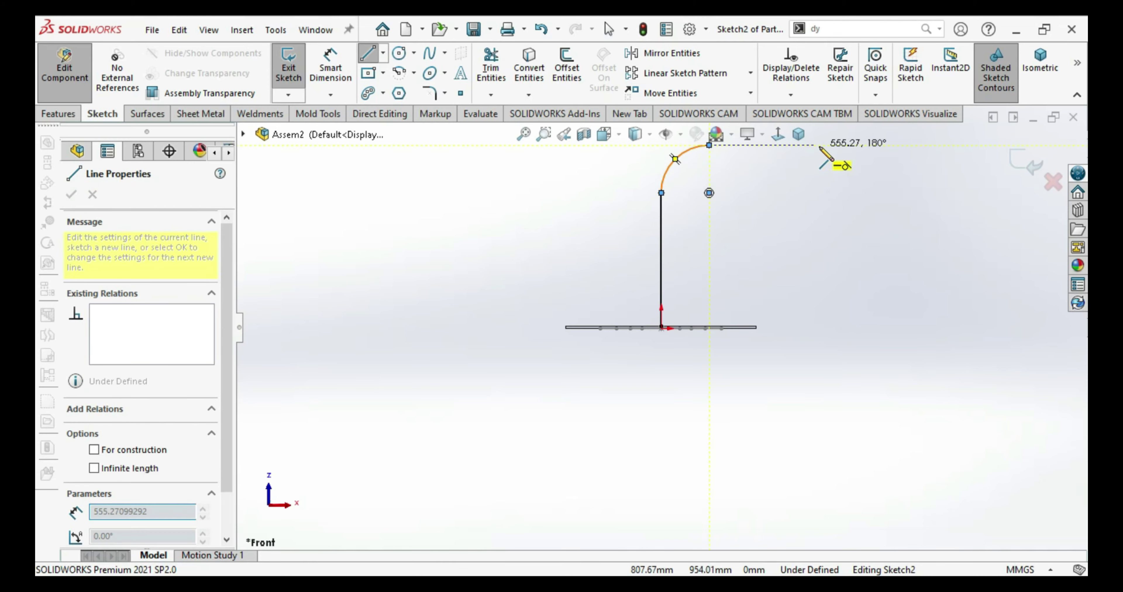
{"action": "right_click", "coordinate": [830, 149]}
{"action": "left_click", "coordinate": [847, 158]}
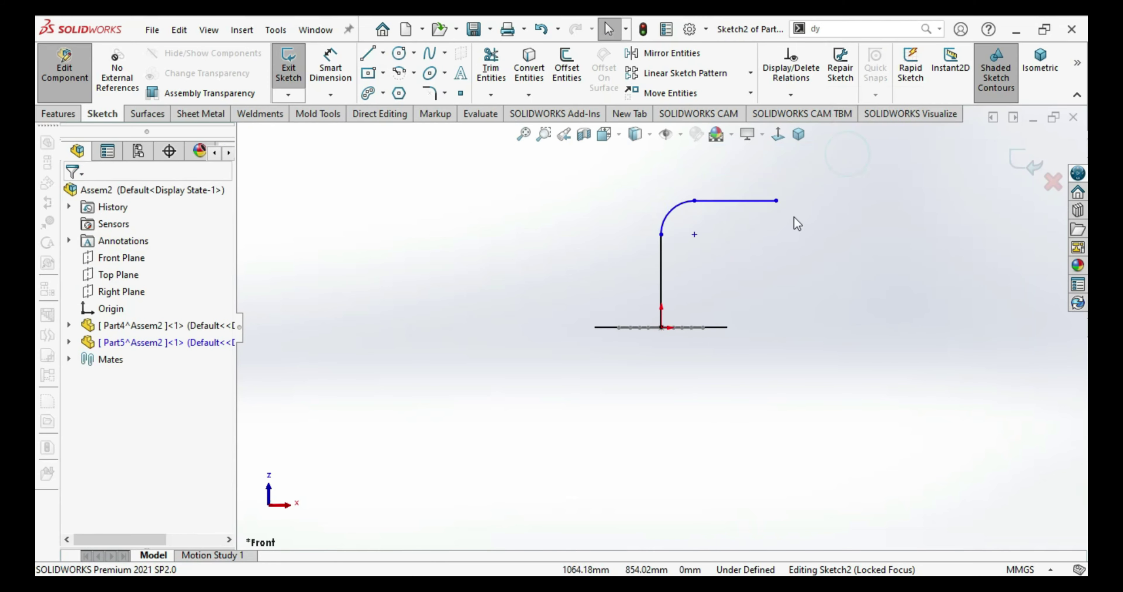
Step: Make the path's horizontal and vertical lines equal in length
{"action": "left_click", "coordinate": [751, 201]}
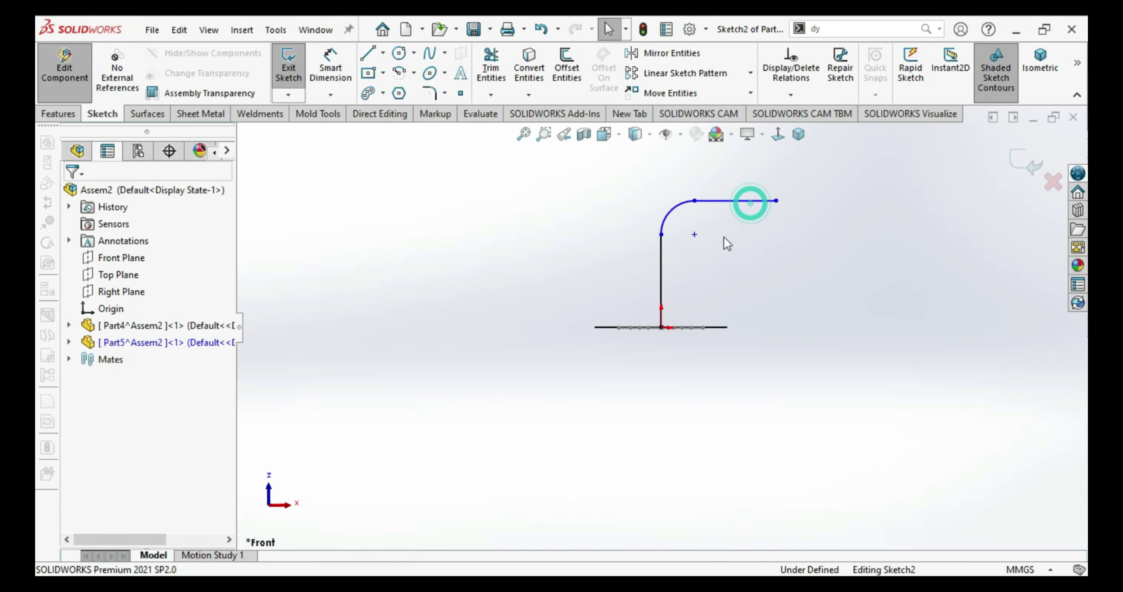
{"action": "left_click", "coordinate": [660, 296], "text": "ctrl"}
{"action": "left_click", "coordinate": [822, 228]}
{"action": "left_click", "coordinate": [755, 326]}
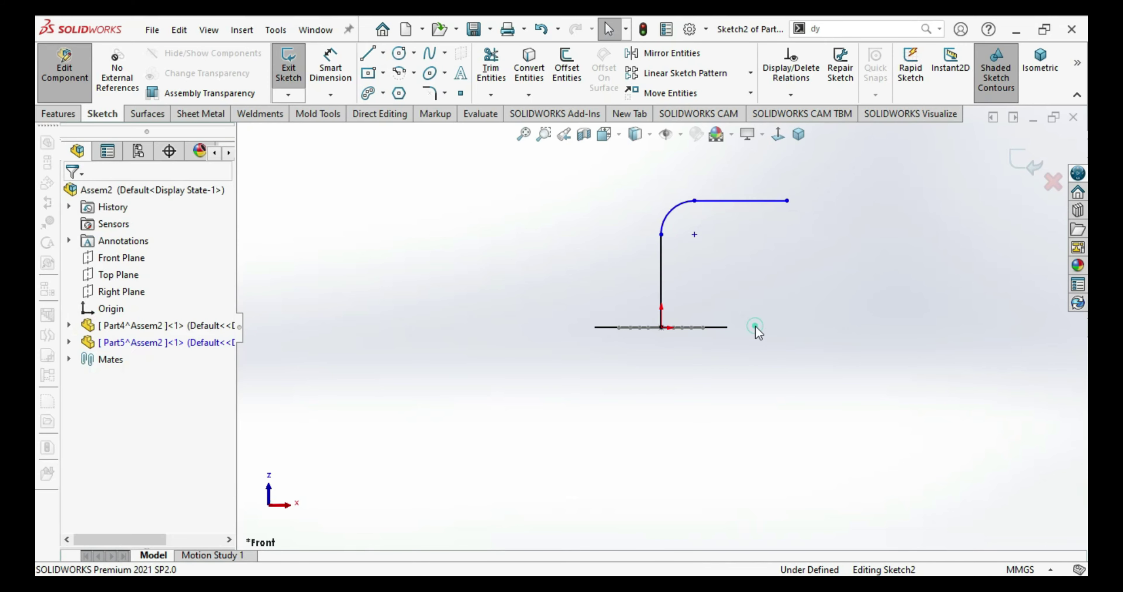
Step: Dimension the path's vertical line at 150 mm
{"action": "scroll", "coordinate": [685, 234], "scroll_direction": "down", "scroll_amount": 2}
{"action": "key", "text": "d"}
{"action": "left_click", "coordinate": [650, 310]}
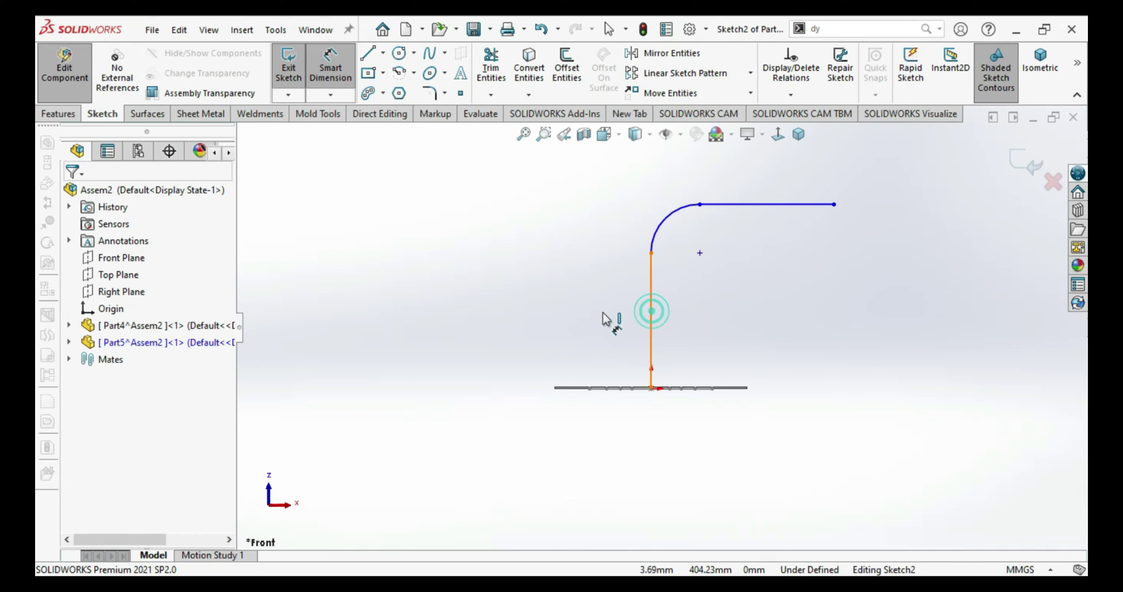
{"action": "left_click", "coordinate": [601, 313]}
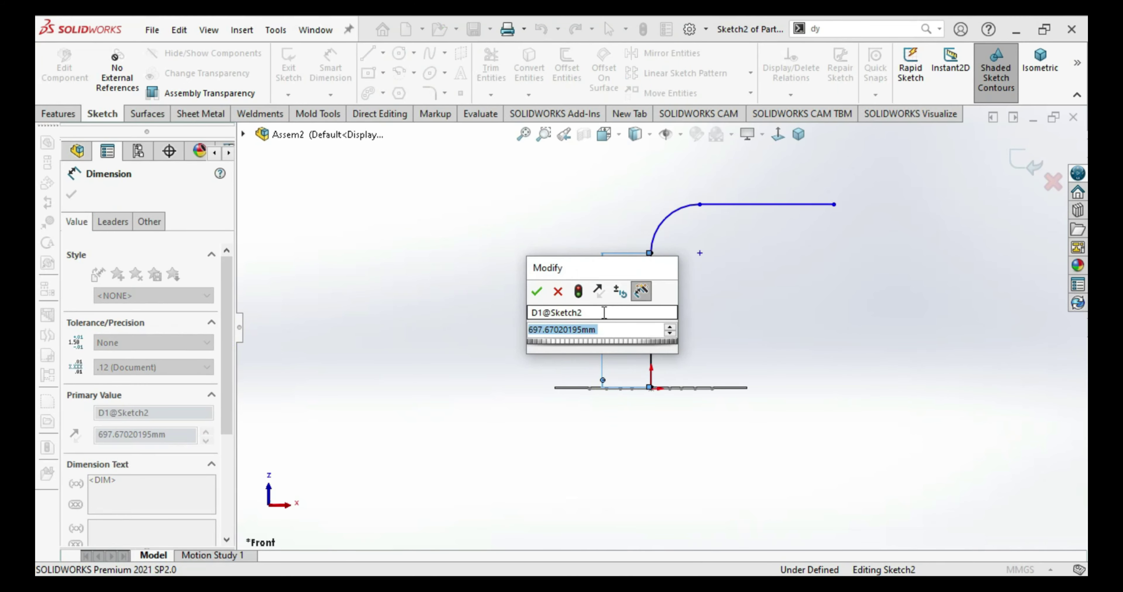
{"action": "type", "text": "150"}
{"action": "key", "text": "Return"}
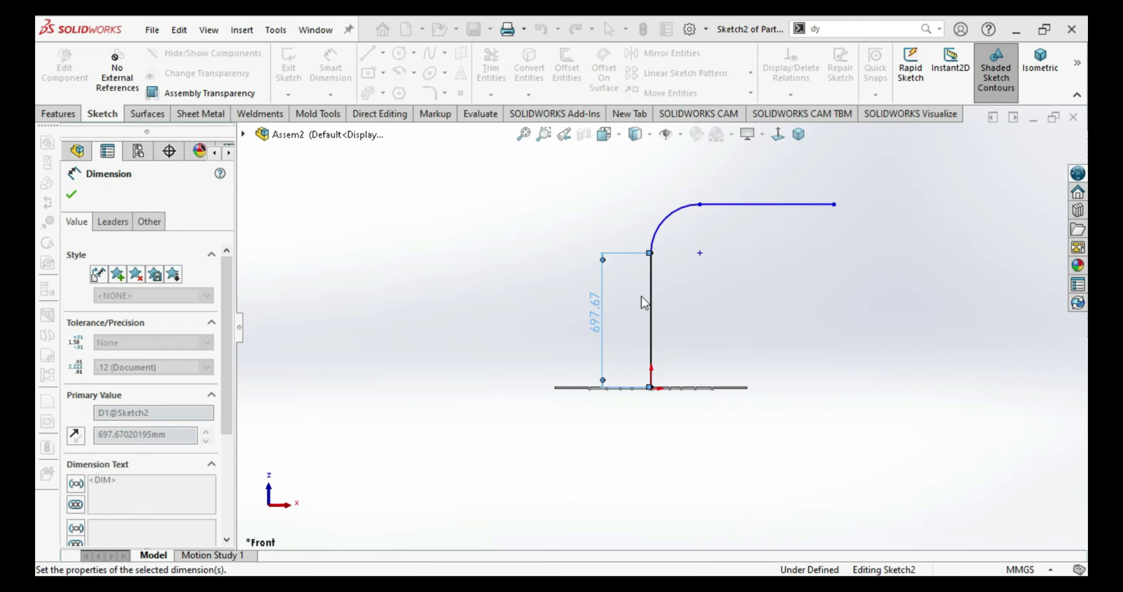
Step: Add a radius dimension to the path's arc without entering a new value
{"action": "left_click", "coordinate": [658, 338]}
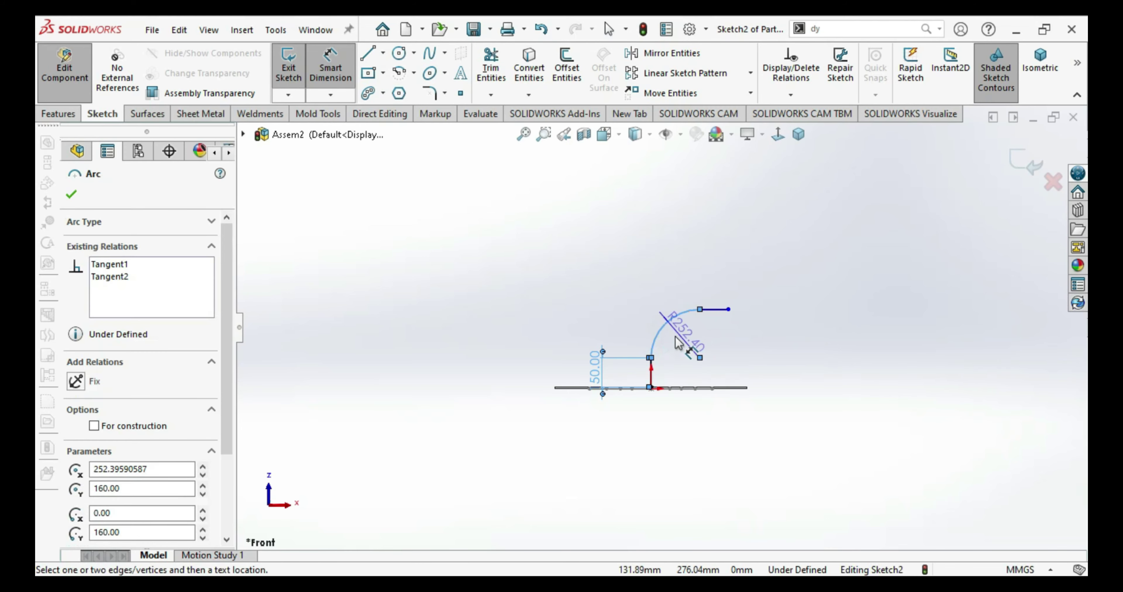
{"action": "left_click", "coordinate": [675, 339]}
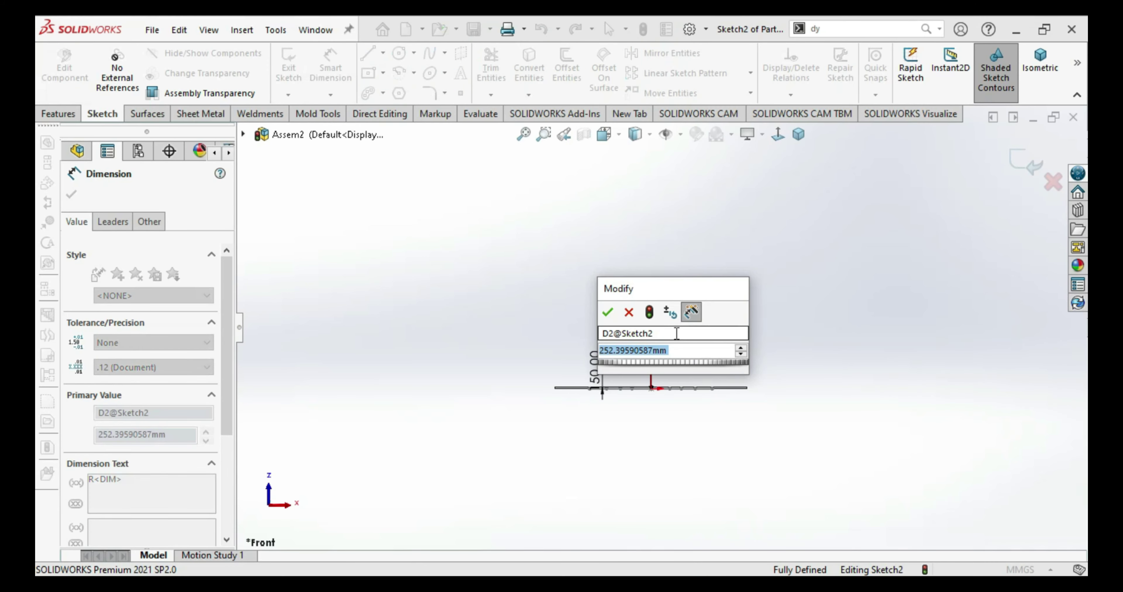
{"action": "left_click", "coordinate": [627, 314]}
Step: Set the vertical line's length to 1500 mm
{"action": "left_click", "coordinate": [599, 374]}
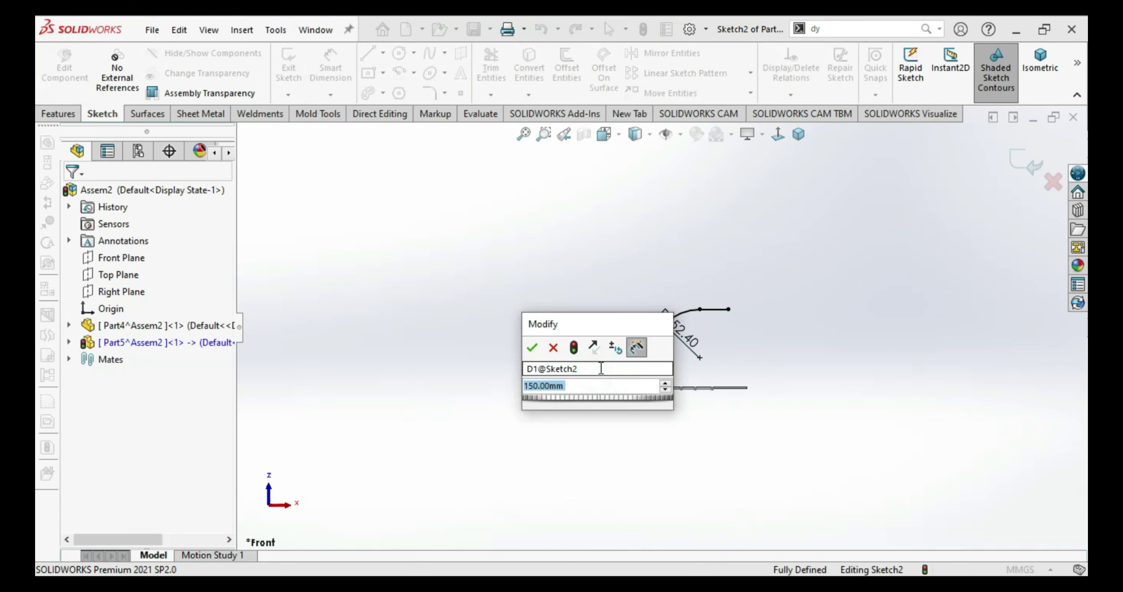
{"action": "type", "text": "15"}
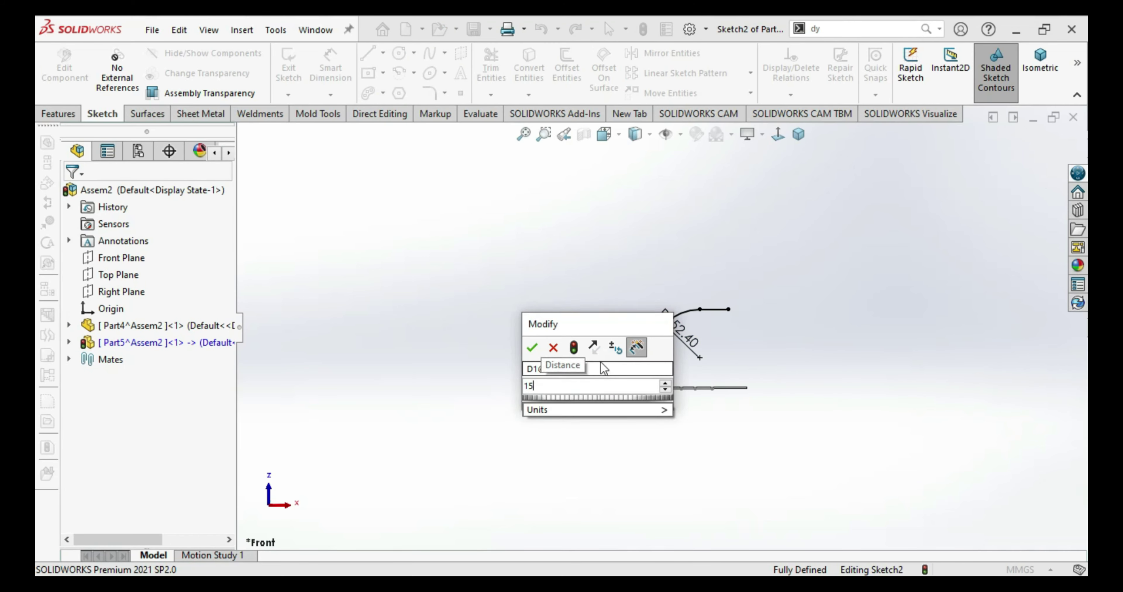
{"action": "type", "text": "00"}
{"action": "key", "text": "Return"}
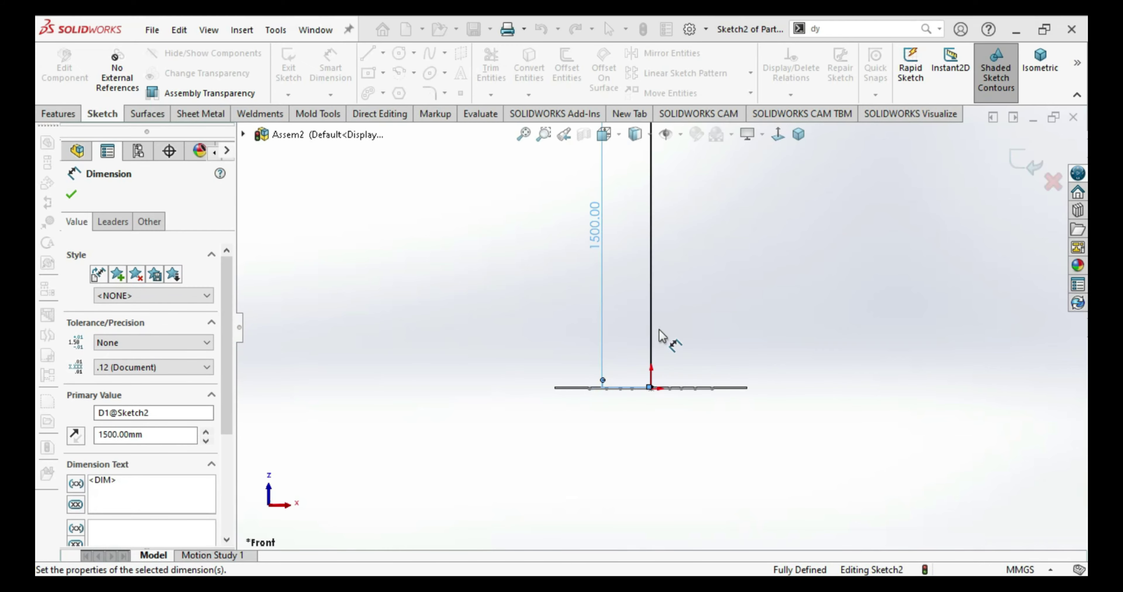
Step: Set the radius of the path's arc to 1500 mm
{"action": "scroll", "coordinate": [658, 314], "scroll_direction": "up", "scroll_amount": 6}
{"action": "scroll", "coordinate": [682, 256], "scroll_direction": "down", "scroll_amount": 2}
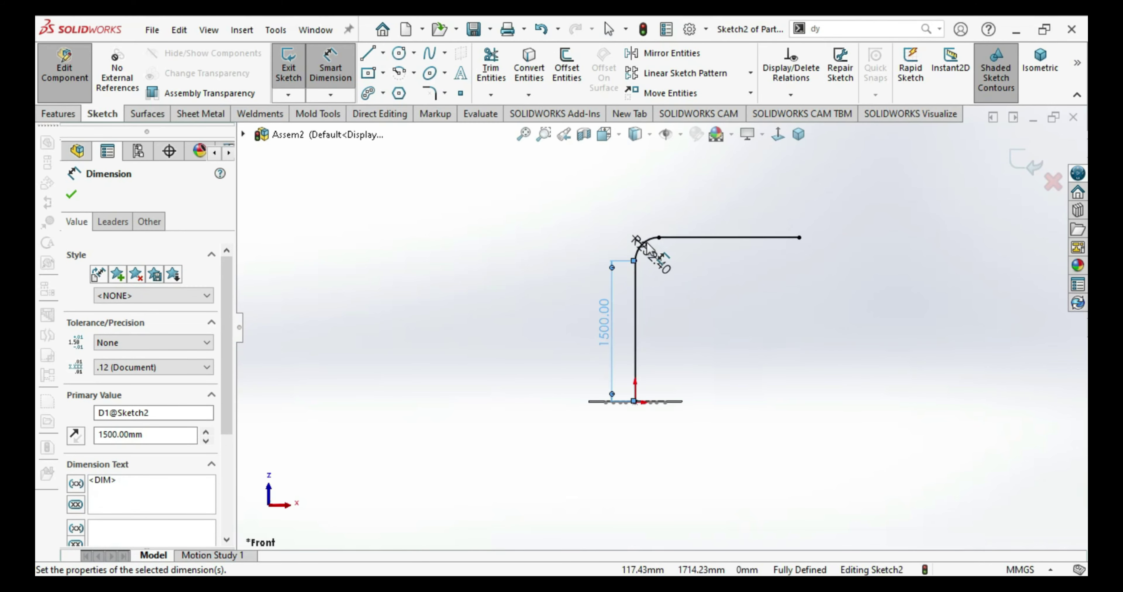
{"action": "scroll", "coordinate": [656, 249], "scroll_direction": "up", "scroll_amount": 2}
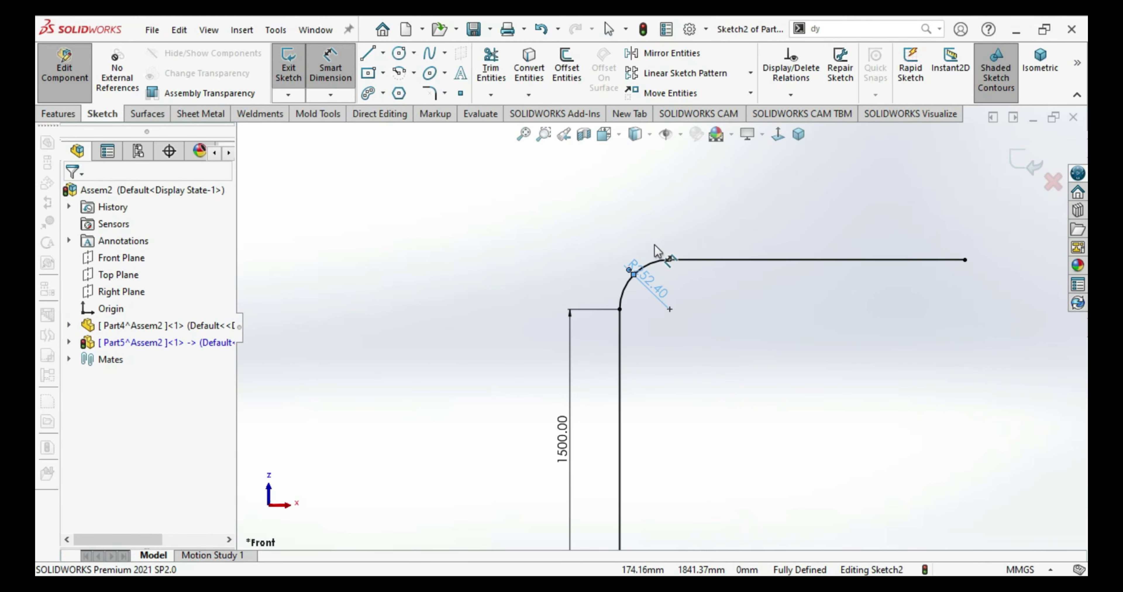
{"action": "scroll", "coordinate": [665, 295], "scroll_direction": "up", "scroll_amount": 3}
{"action": "double_click", "coordinate": [659, 289]}
{"action": "type", "text": "15"}
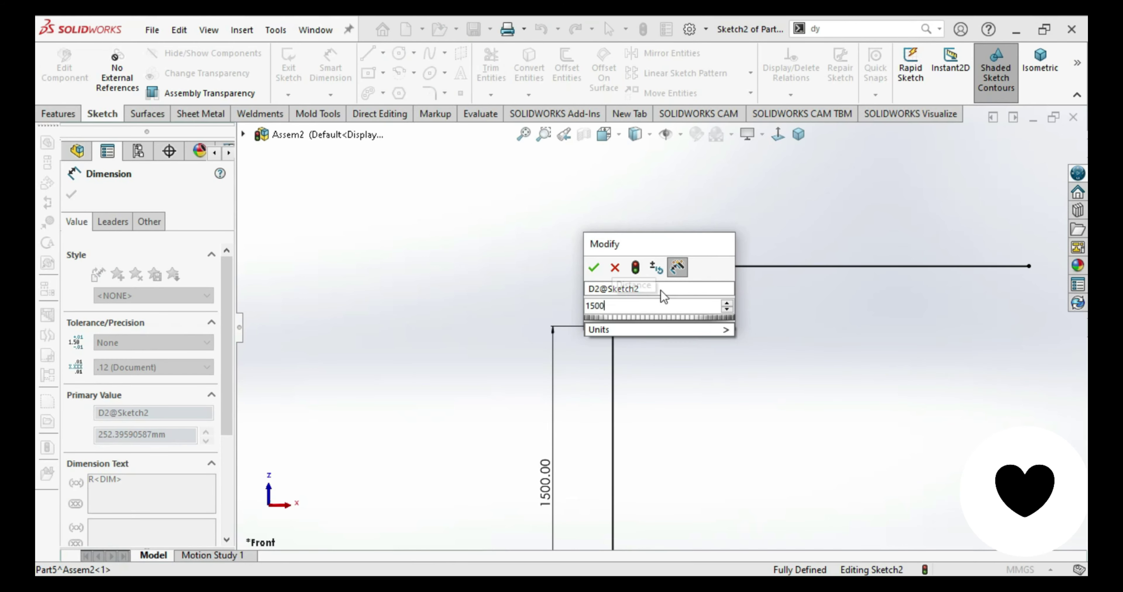
{"action": "type", "text": "00"}
{"action": "key", "text": "Return"}
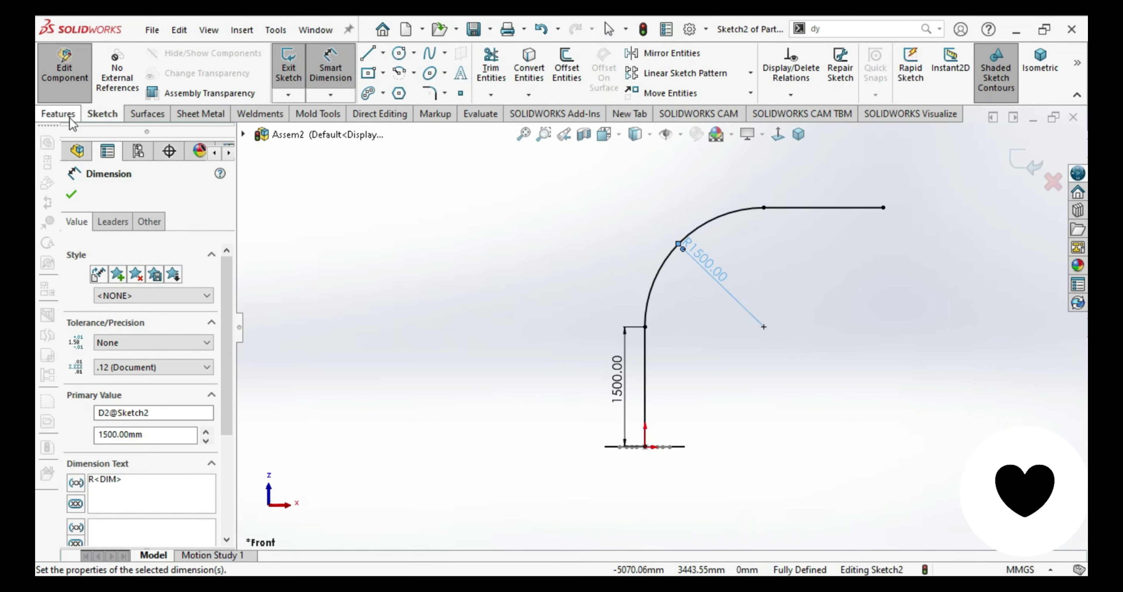
{"action": "left_click", "coordinate": [64, 115]}
{"action": "left_click", "coordinate": [401, 52]}
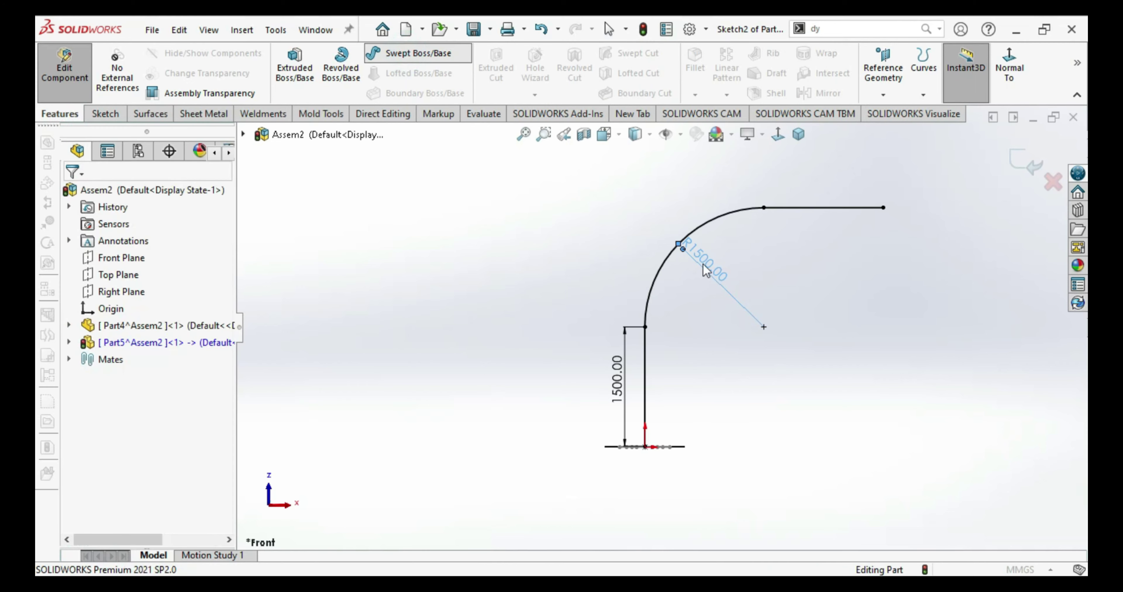
{"action": "scroll", "coordinate": [693, 409], "scroll_direction": "down", "scroll_amount": 5}
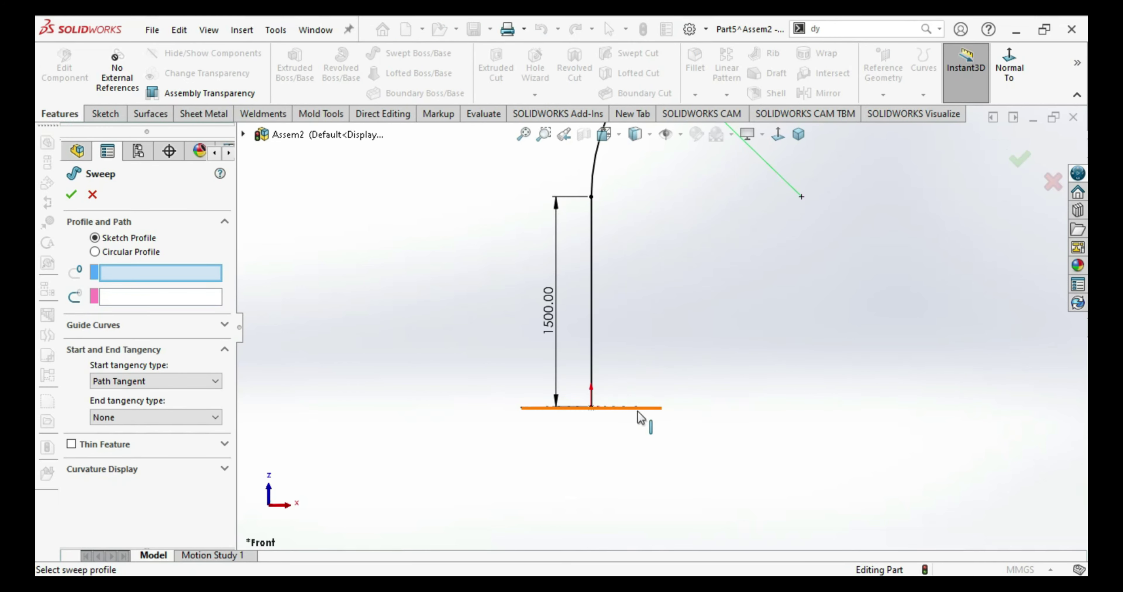
{"action": "mouse_move", "coordinate": [641, 420]}
{"action": "middle_mouse_down"}
{"action": "mouse_move", "coordinate": [638, 331]}
{"action": "mouse_move", "coordinate": [654, 409]}
{"action": "middle_mouse_up"}
{"action": "left_click", "coordinate": [627, 412]}
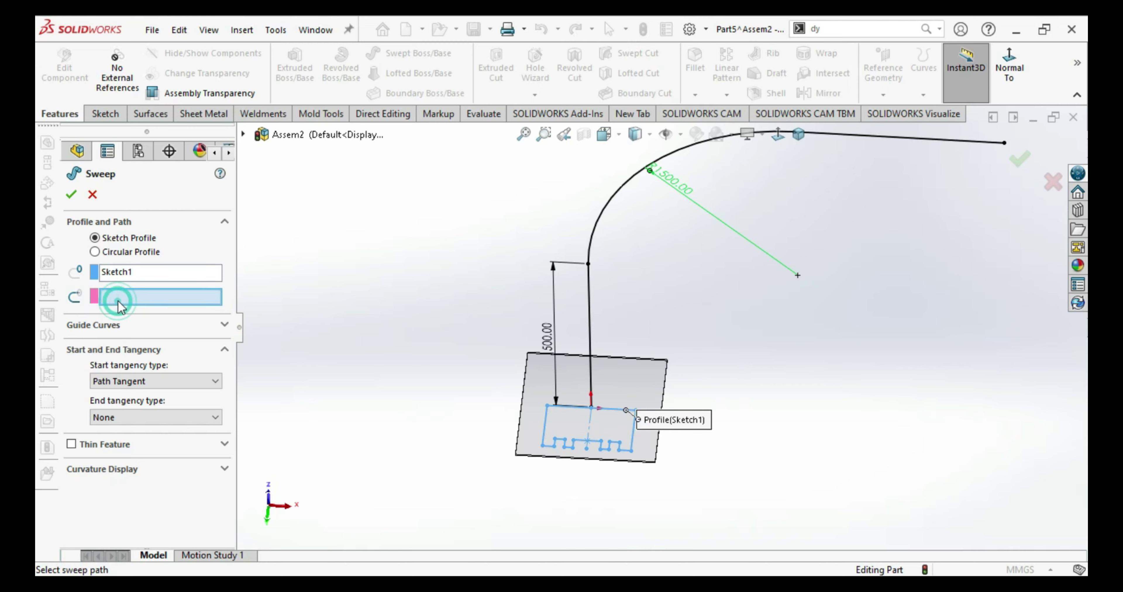
{"action": "scroll", "coordinate": [587, 305], "scroll_direction": "up", "scroll_amount": 2}
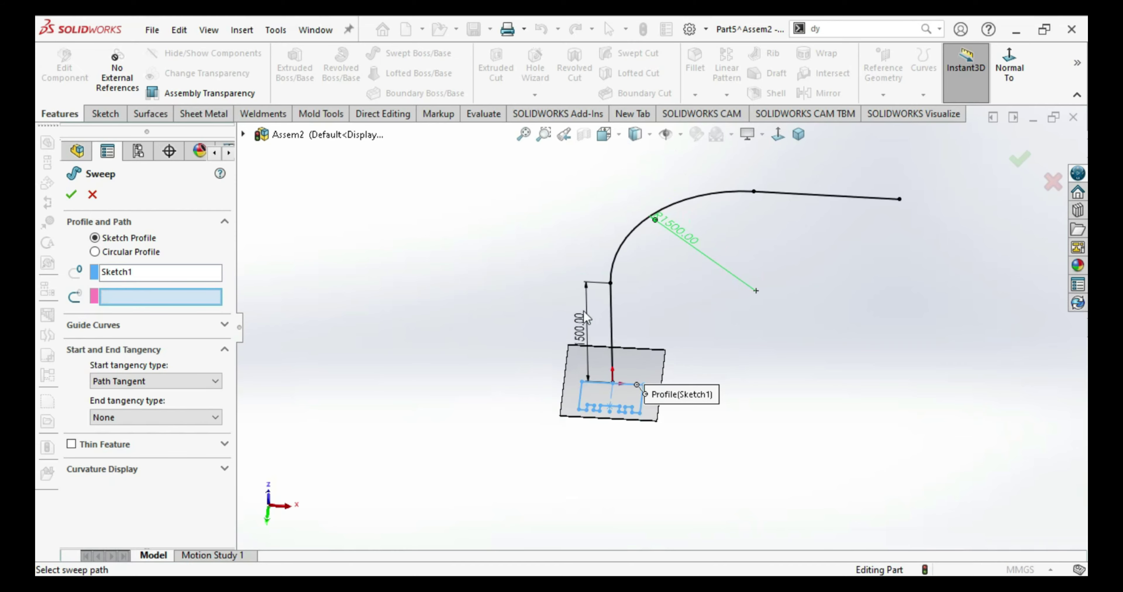
{"action": "middle_click_drag", "start_coordinate": [615, 308], "coordinate": [755, 430]}
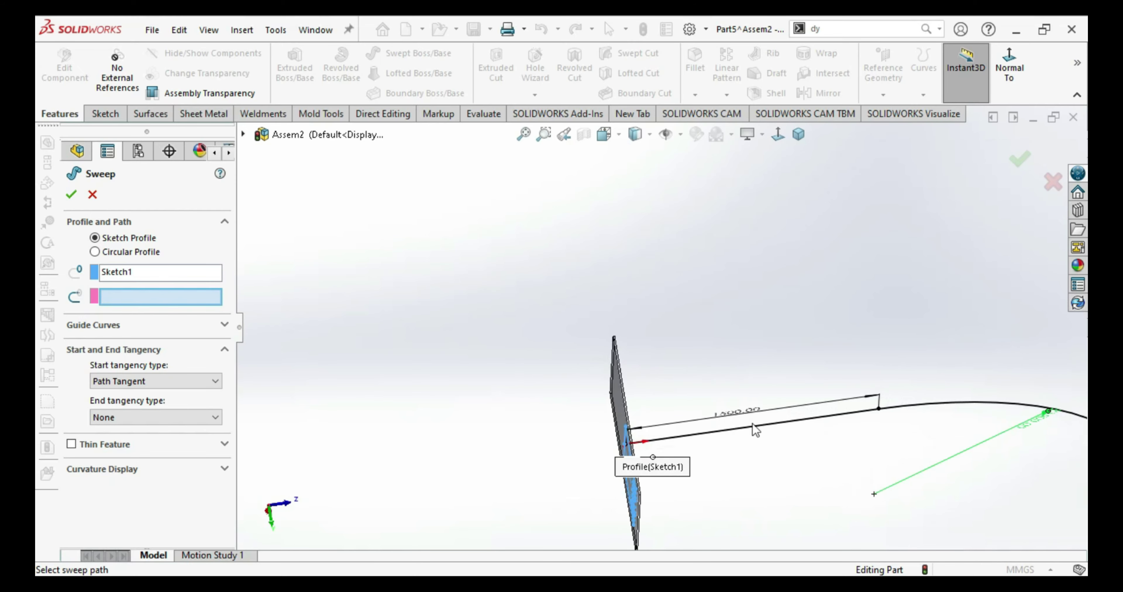
{"action": "key", "text": "Escape"}
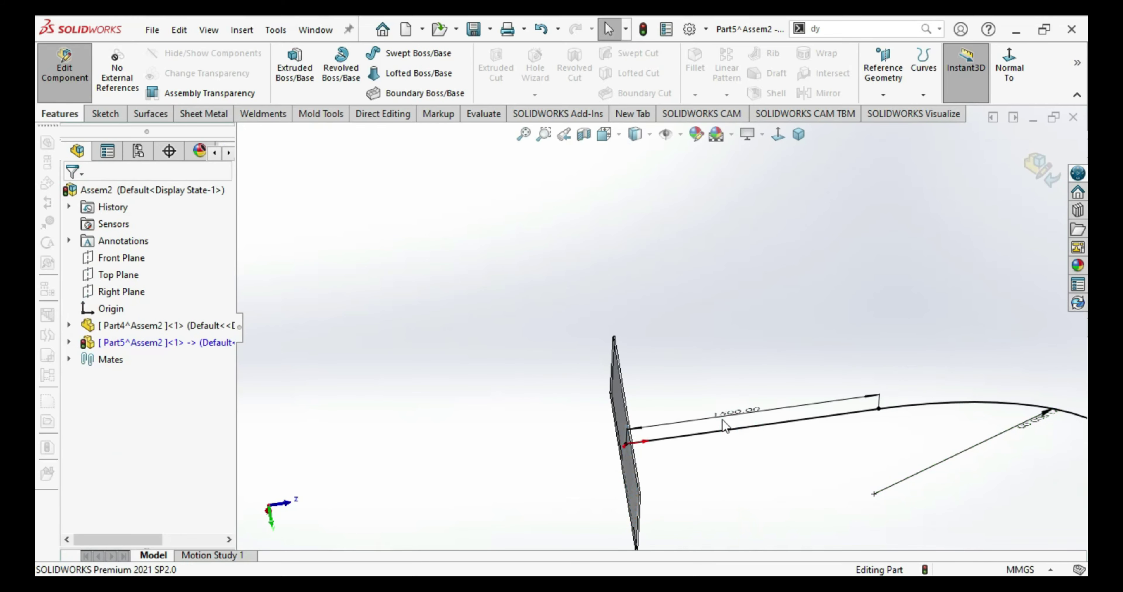
Step: Sweep the notched profile sketch along the curved path sketch as a solid, and return from part editing to the assembly
{"action": "left_click", "coordinate": [390, 52]}
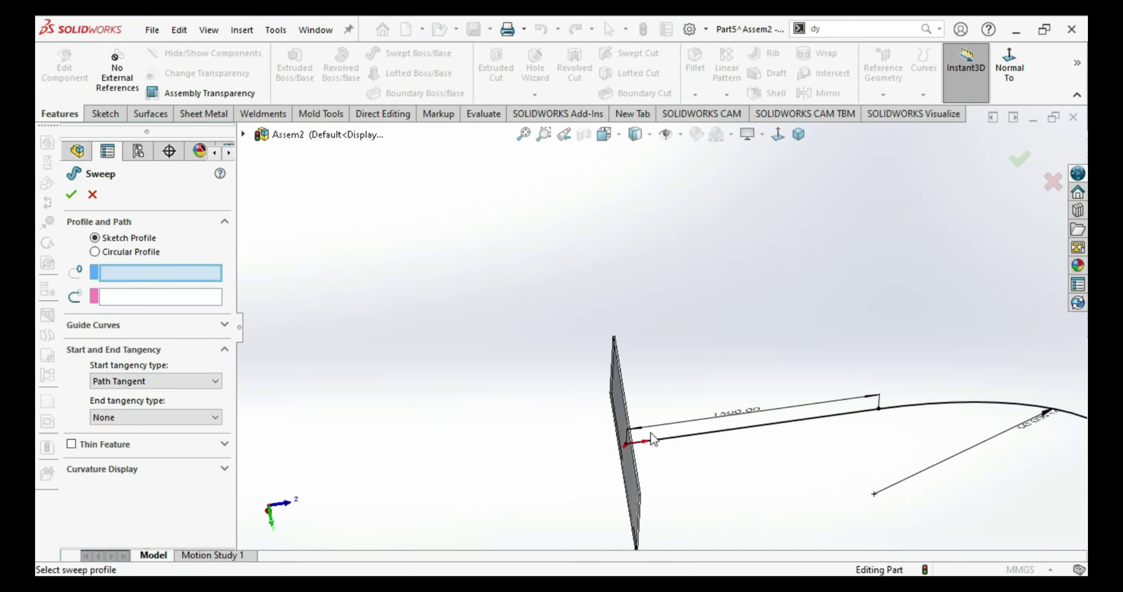
{"action": "middle_click_drag", "start_coordinate": [651, 433], "coordinate": [610, 471]}
{"action": "left_click", "coordinate": [611, 455]}
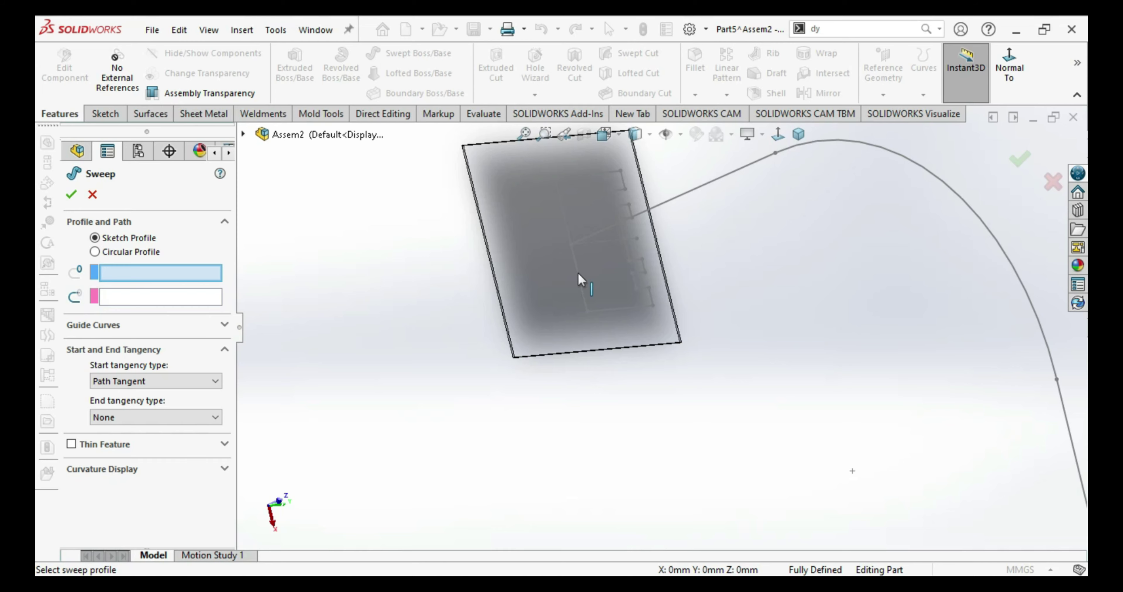
{"action": "left_click", "coordinate": [579, 272]}
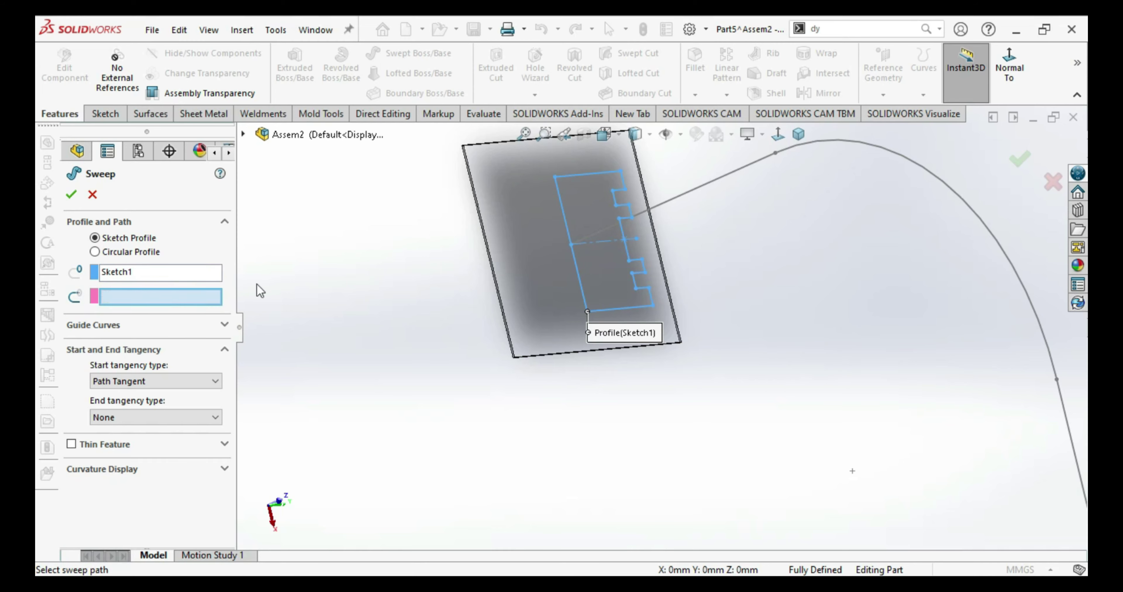
{"action": "left_click", "coordinate": [671, 200]}
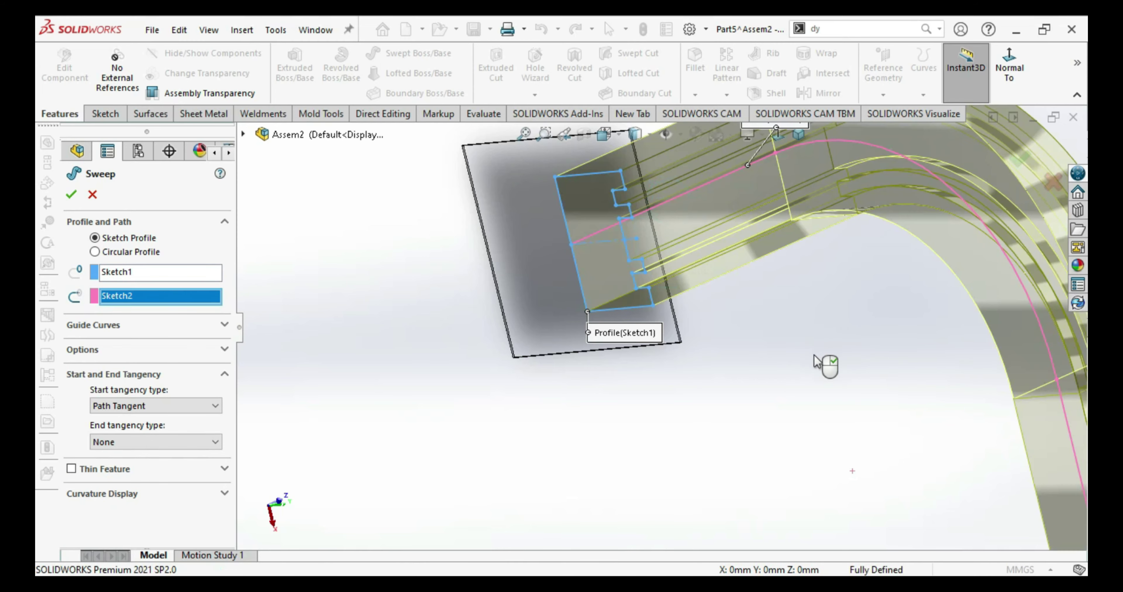
{"action": "middle_click_drag", "start_coordinate": [822, 368], "coordinate": [901, 172]}
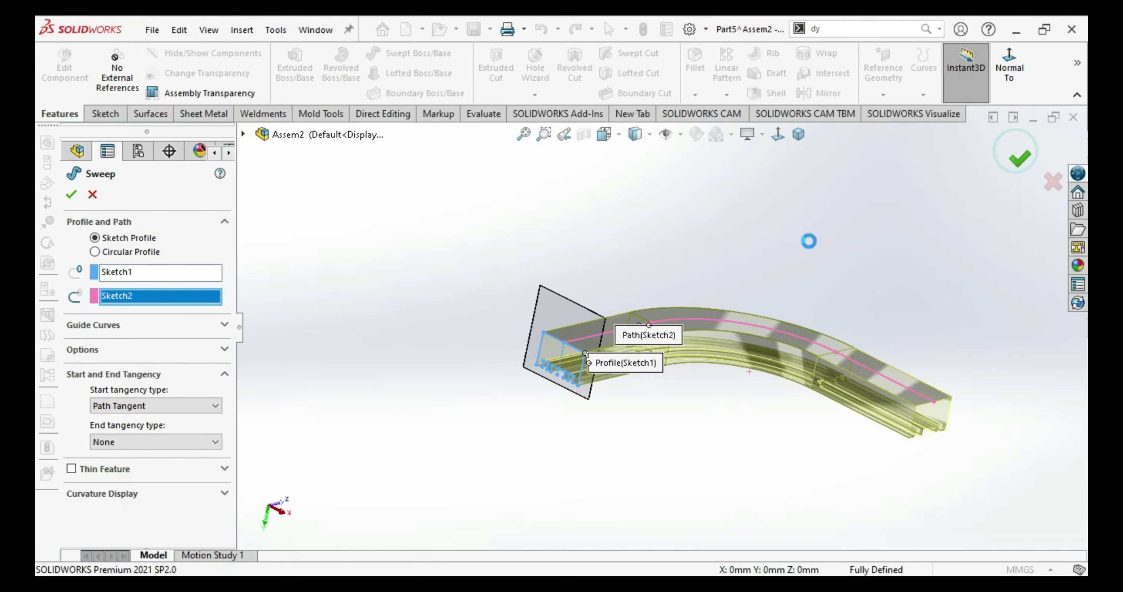
{"action": "middle_click_drag", "start_coordinate": [855, 446], "coordinate": [750, 484]}
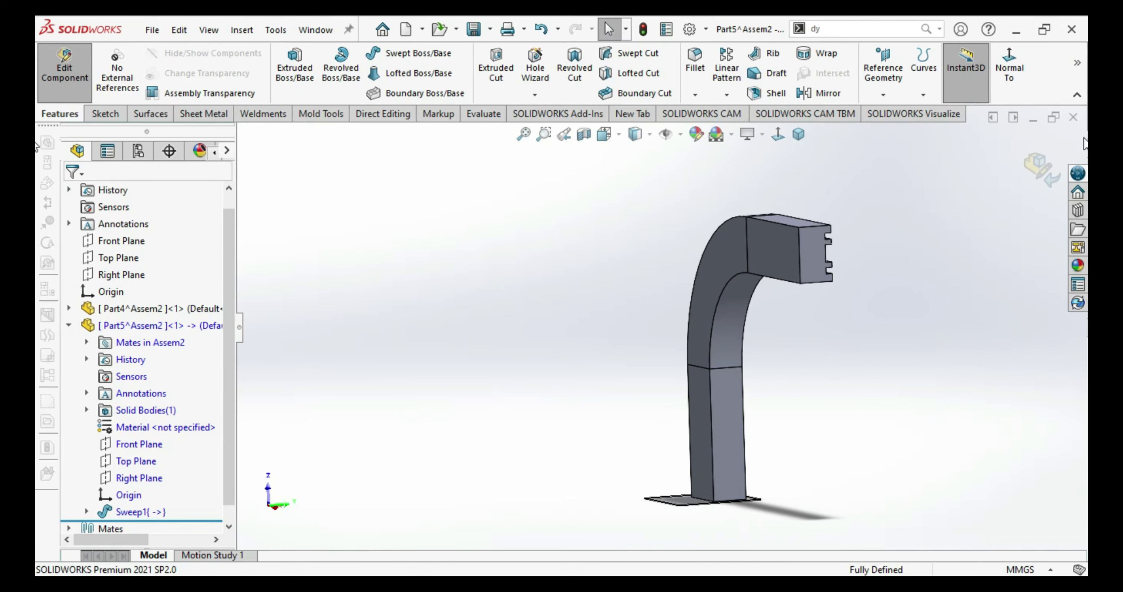
{"action": "left_click", "coordinate": [1037, 167]}
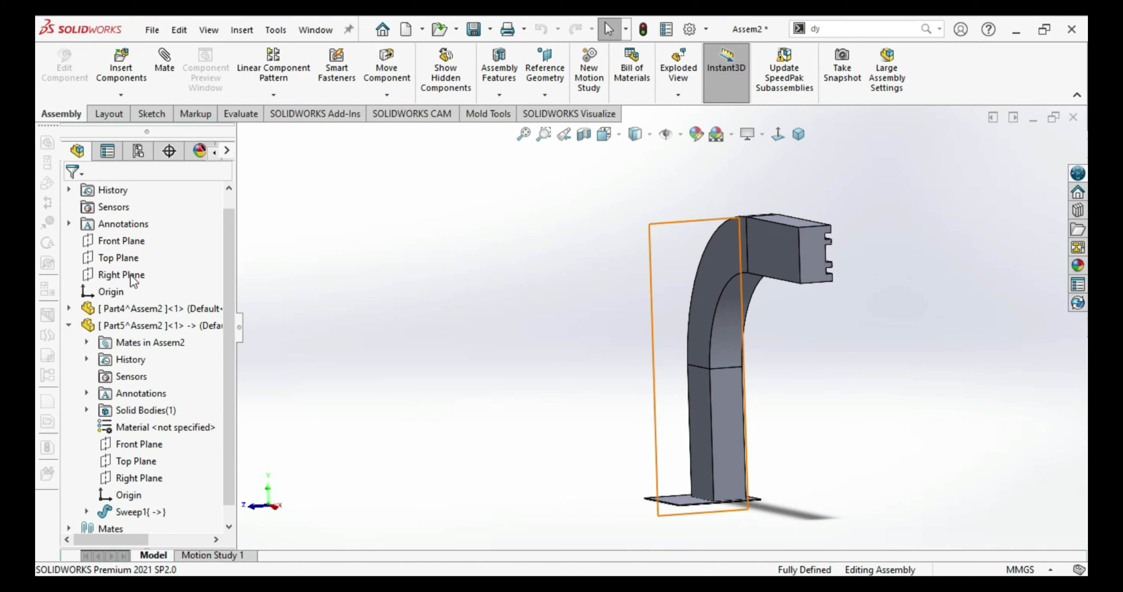
{"action": "left_click", "coordinate": [68, 325]}
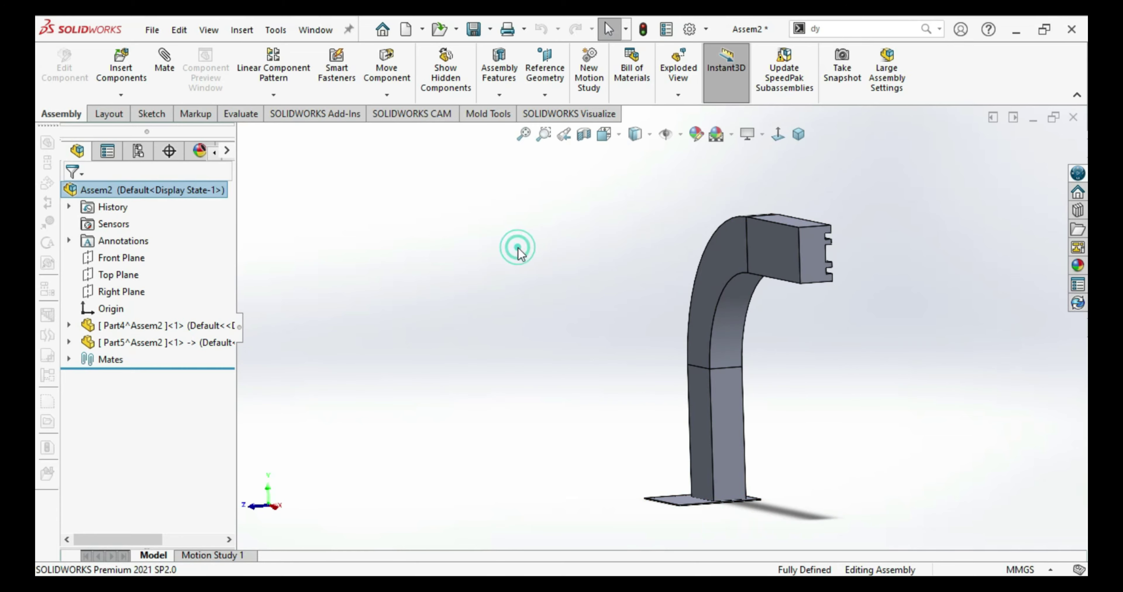
Step: Save all modified documents as assembly new1 without in-context references, storing the virtual components Part4 and Part5 externally
{"action": "left_click", "coordinate": [473, 30]}
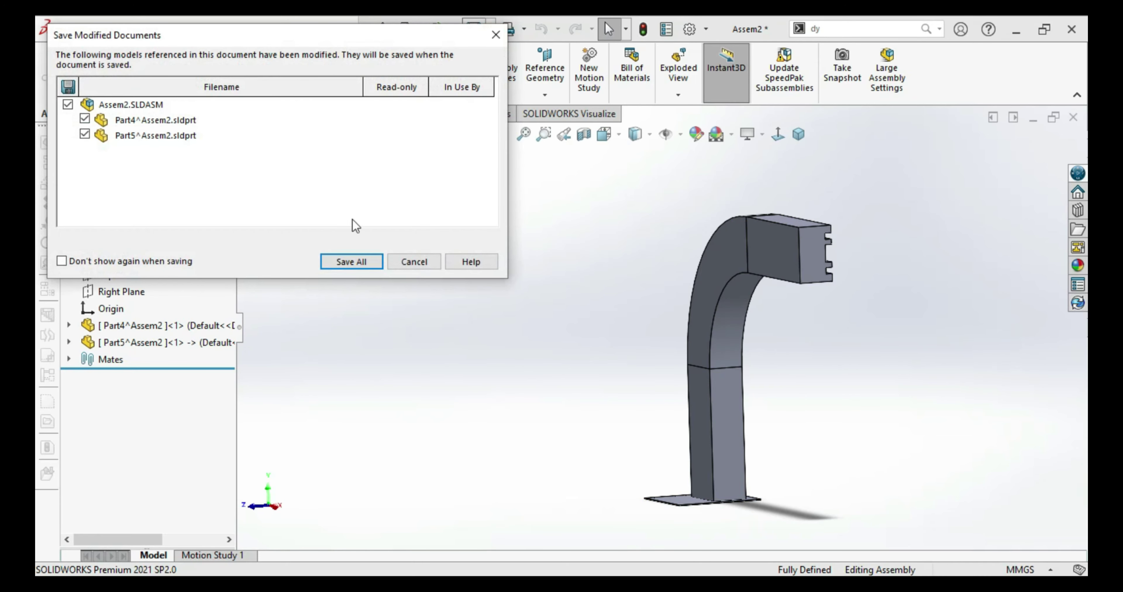
{"action": "left_click", "coordinate": [364, 261]}
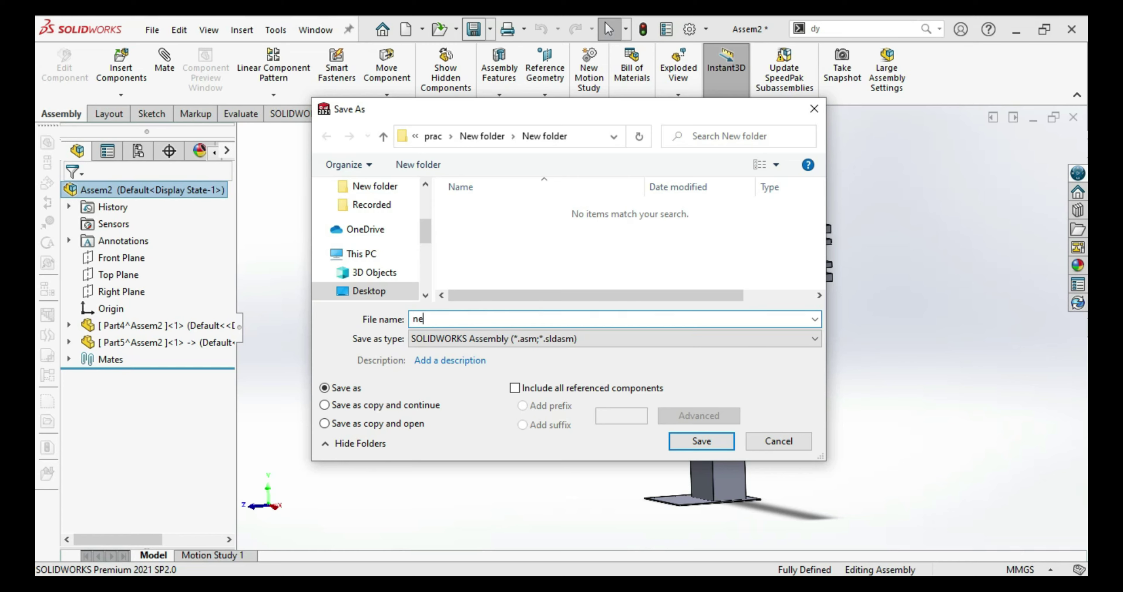
{"action": "key", "text": "Return"}
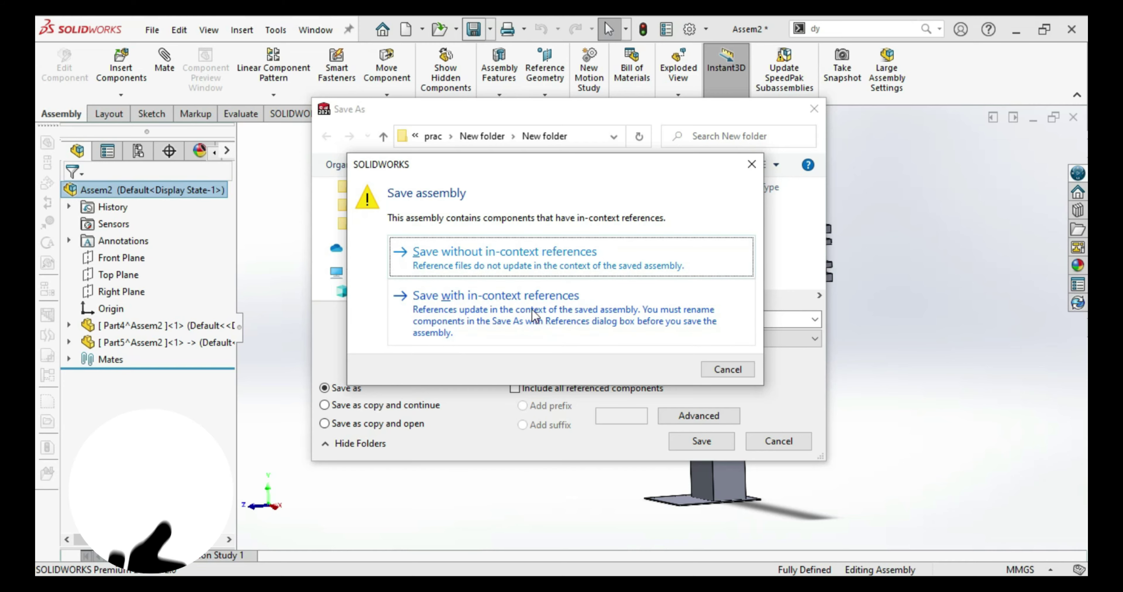
{"action": "left_click", "coordinate": [536, 261]}
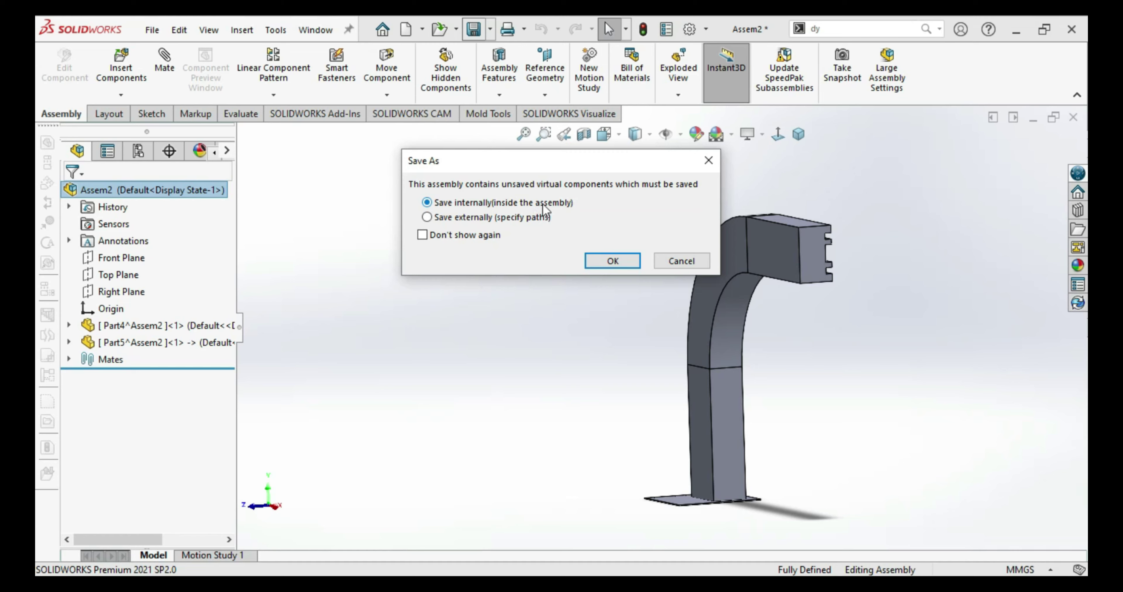
{"action": "left_click", "coordinate": [431, 219]}
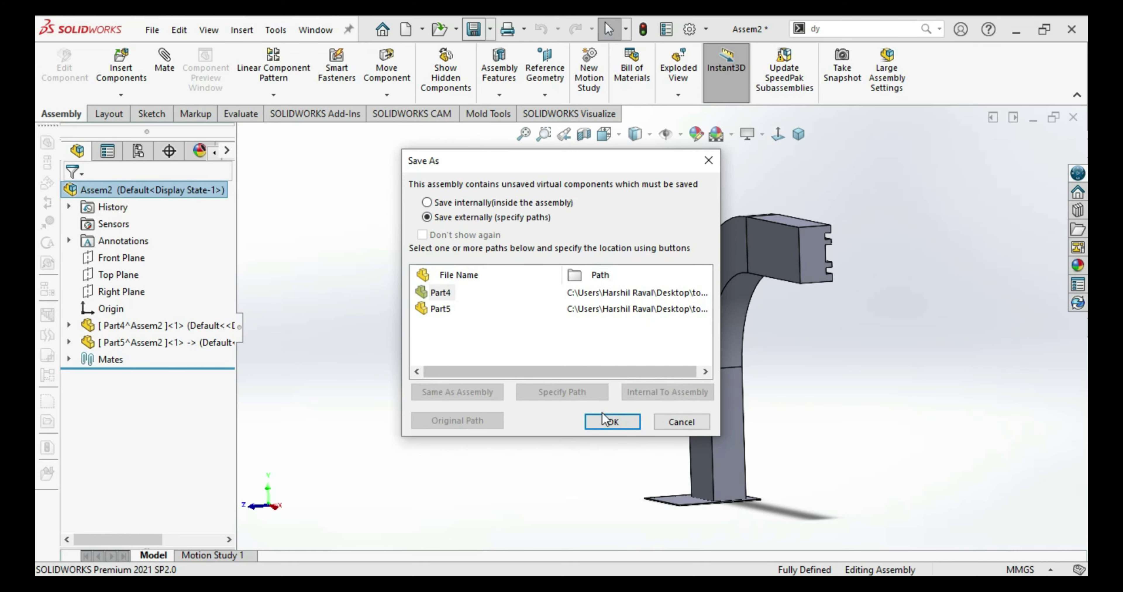
{"action": "left_click", "coordinate": [606, 420]}
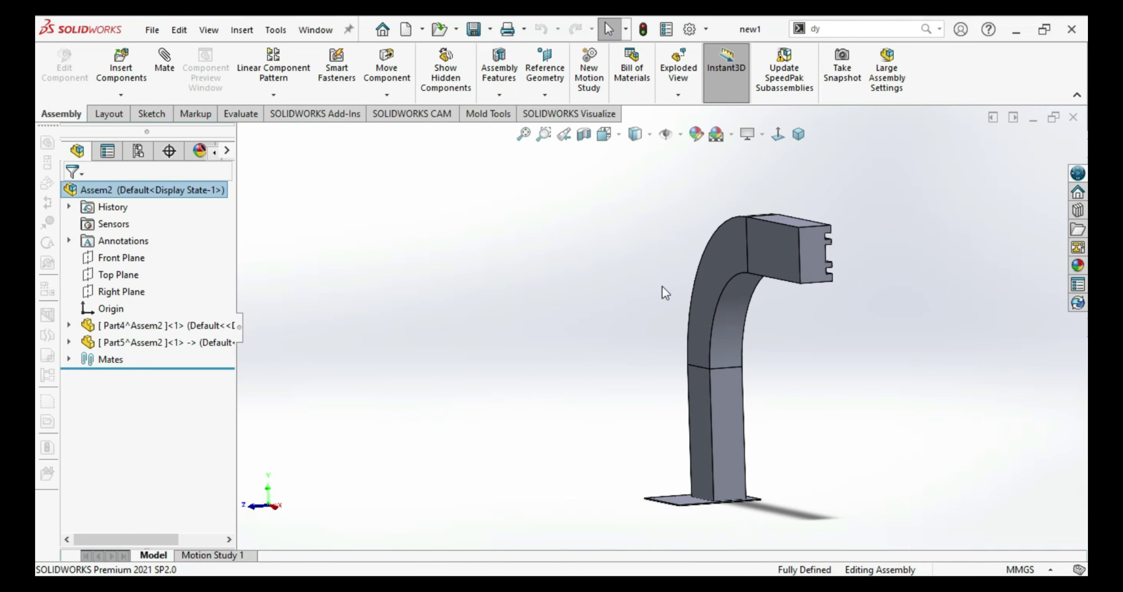
Step: View the finished assembly in the isometric orientation and check the swept part by selecting one of its faces
{"action": "middle_click_drag", "start_coordinate": [665, 283], "coordinate": [686, 357]}
{"action": "key", "text": "ctrl+7"}
{"action": "left_click", "coordinate": [689, 347]}
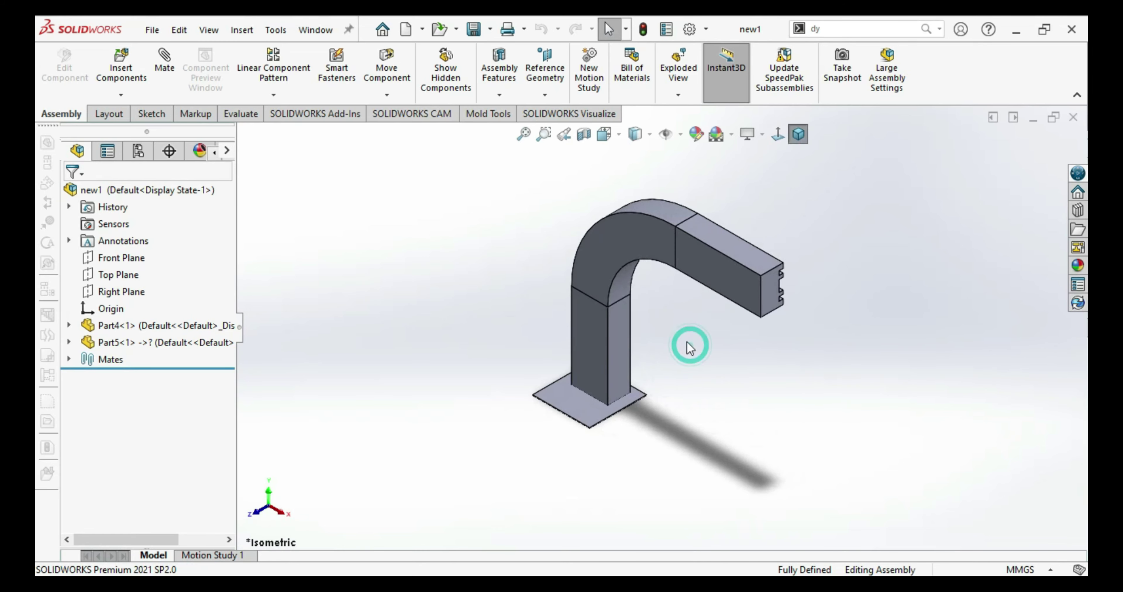
{"action": "left_click", "coordinate": [622, 354]}
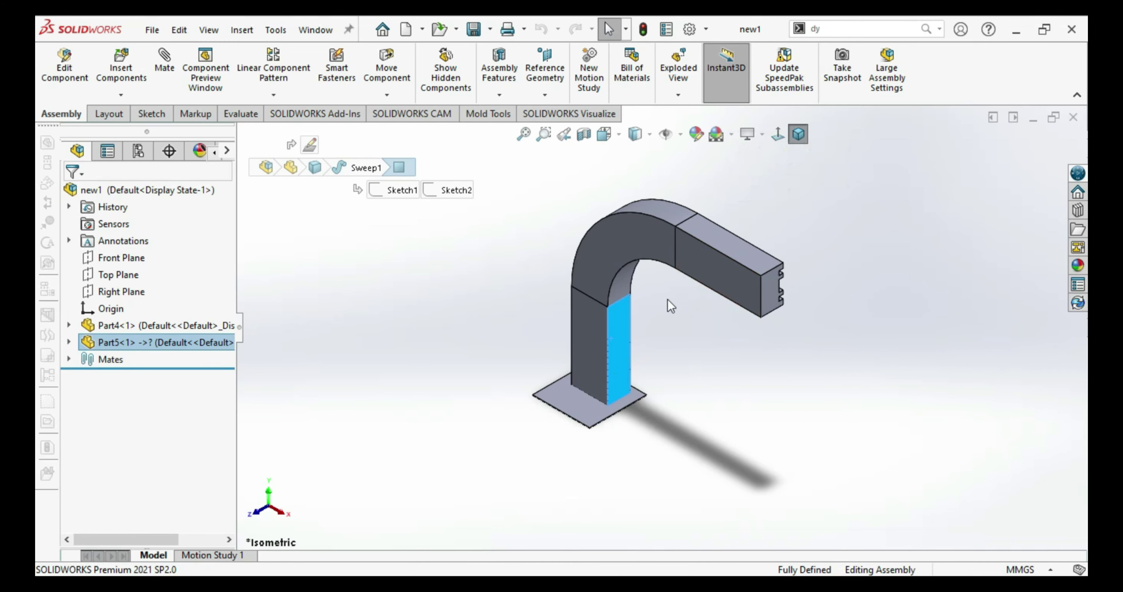
{"action": "left_click", "coordinate": [657, 316]}
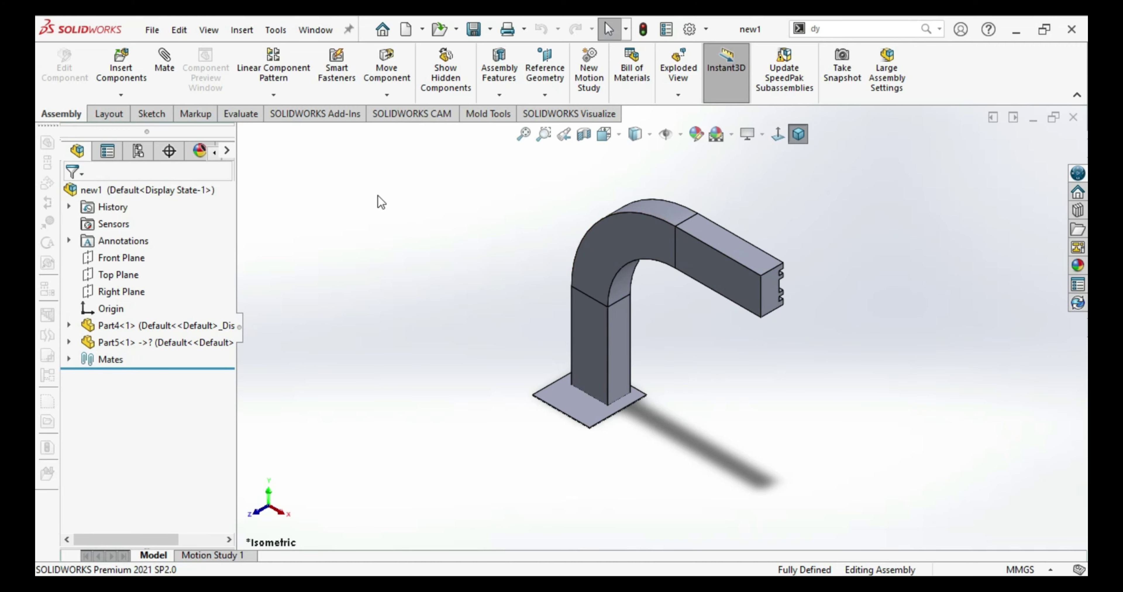